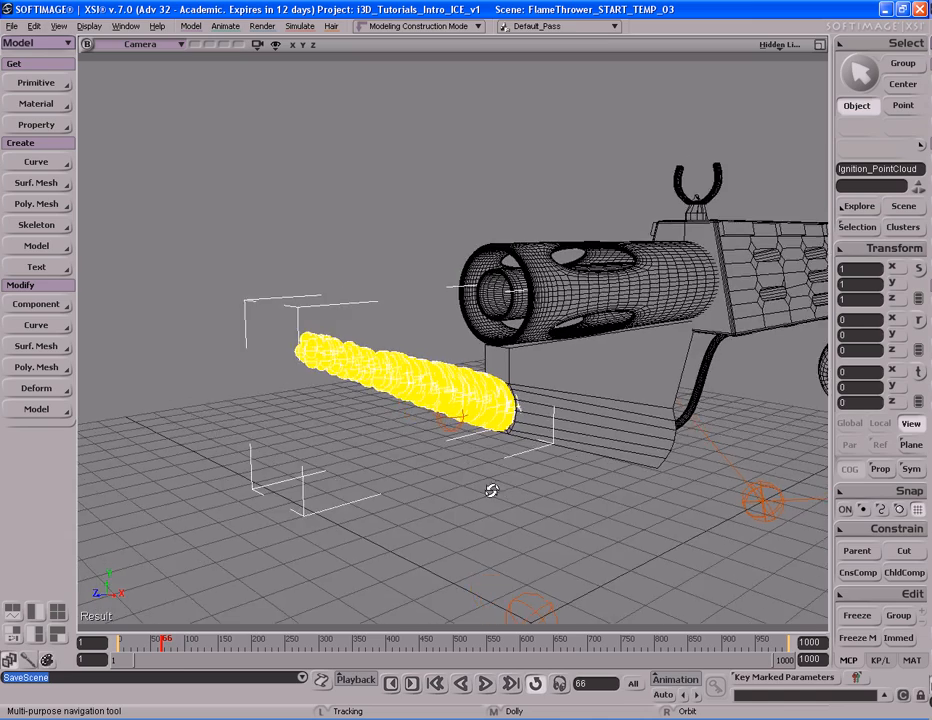
Create a polygon mesh disc and set its inner radius to 0.01.
middle_click_drag(355, 463, 547, 456)
mouse_move(547, 456)
right_mouse_down()
mouse_move(531, 472)
mouse_move(555, 470)
right_mouse_up()
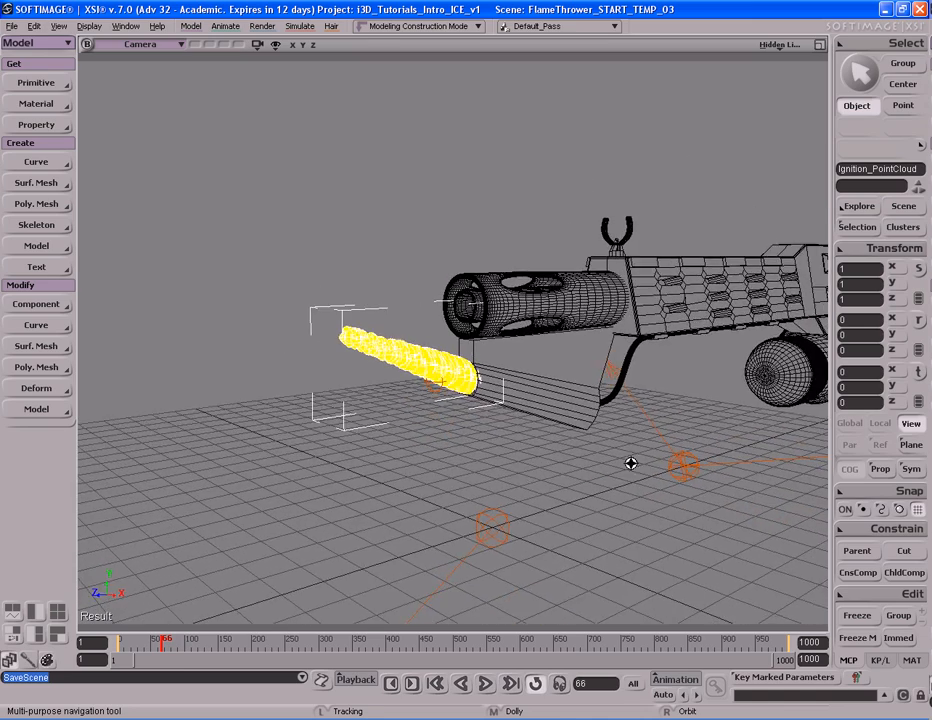
middle_click_drag(555, 470, 535, 466)
right_click_drag(535, 466, 525, 458)
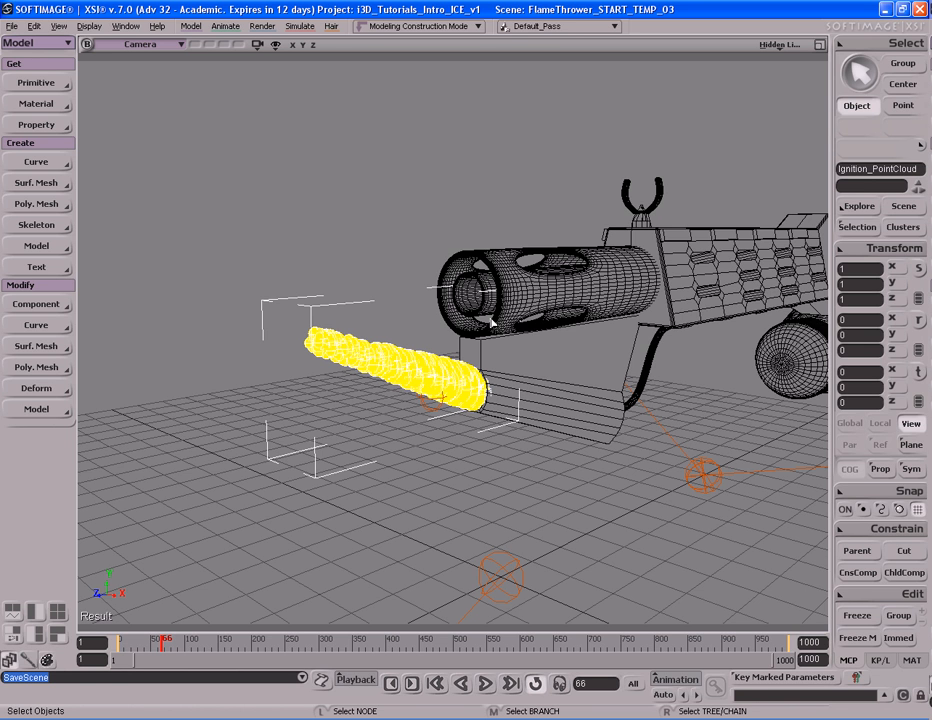
middle_click_drag(562, 472, 455, 453)
left_click(55, 83)
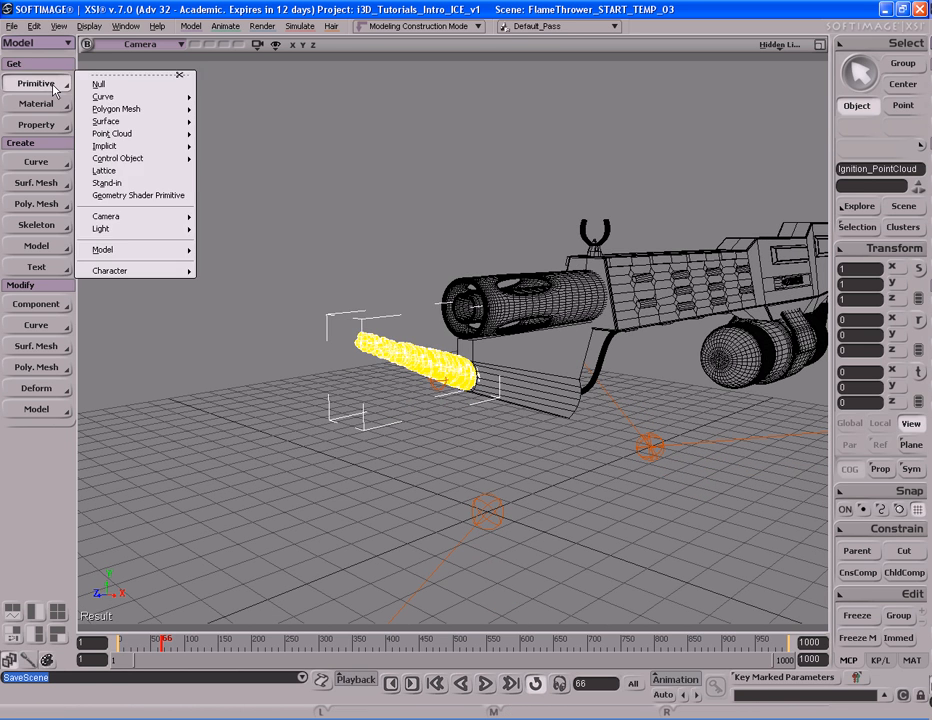
mouse_move(160, 115)
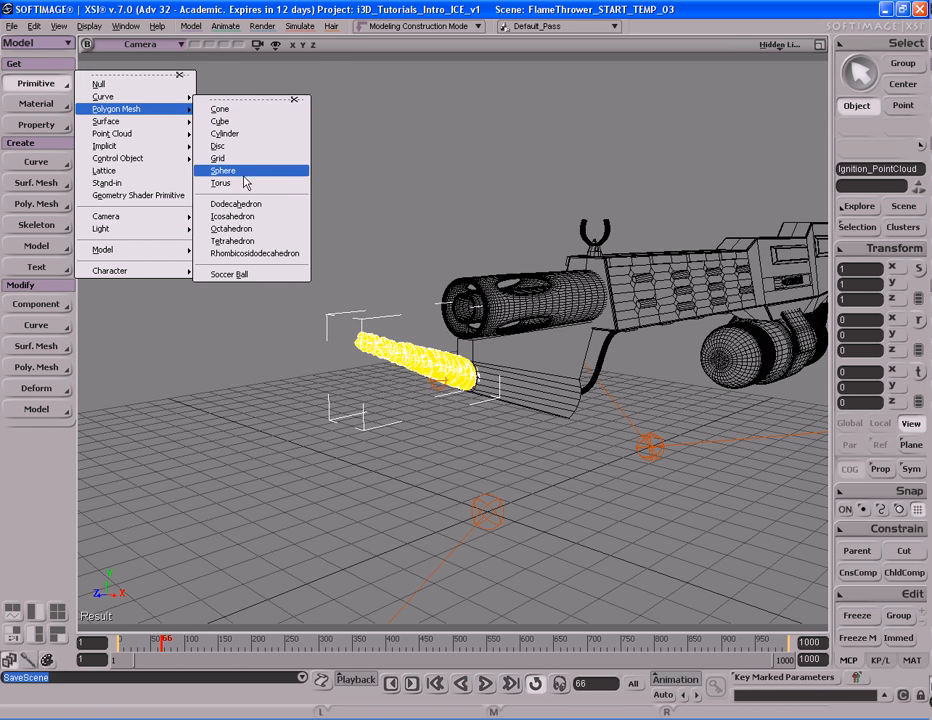
left_click(245, 146)
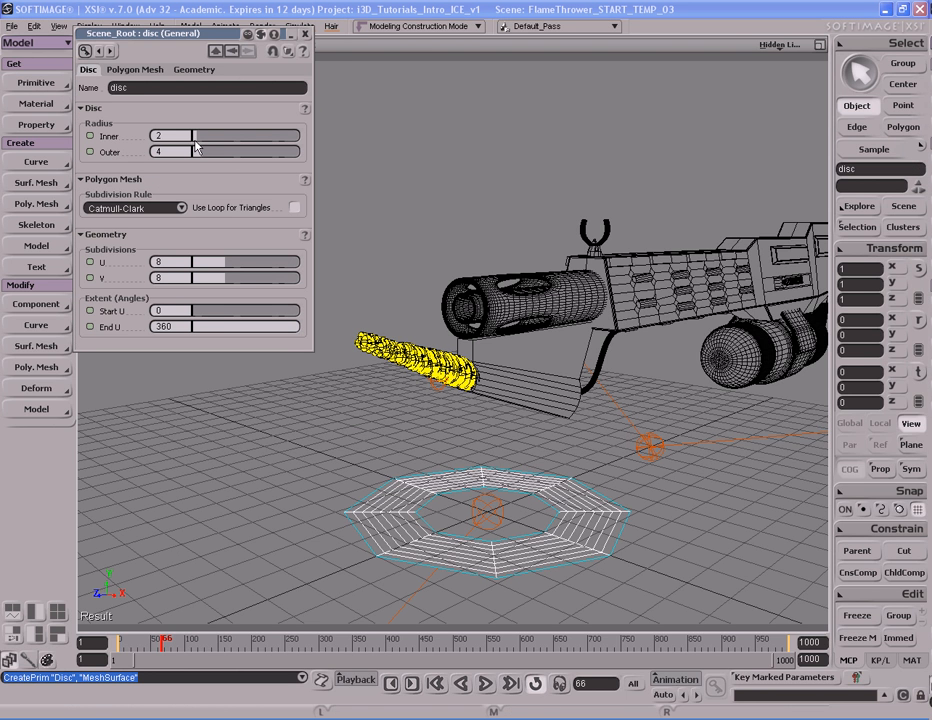
left_click_drag(195, 143, 120, 146)
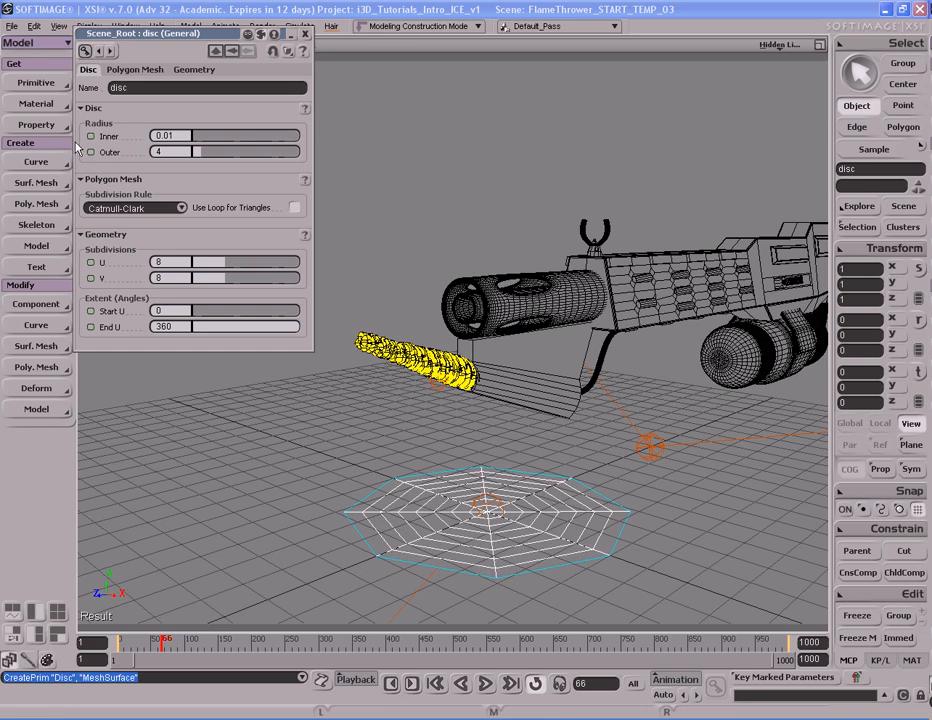
left_click(305, 34)
Raise the disc to about 4.92 in Y and rotate it 90 degrees about X.
key("s")
left_click_drag(549, 462, 511, 398)
middle_click_drag(511, 398, 541, 441)
key("v")
middle_click_drag(580, 508, 580, 276)
key("c")
left_click_drag(395, 220, 395, 292)
key("space")
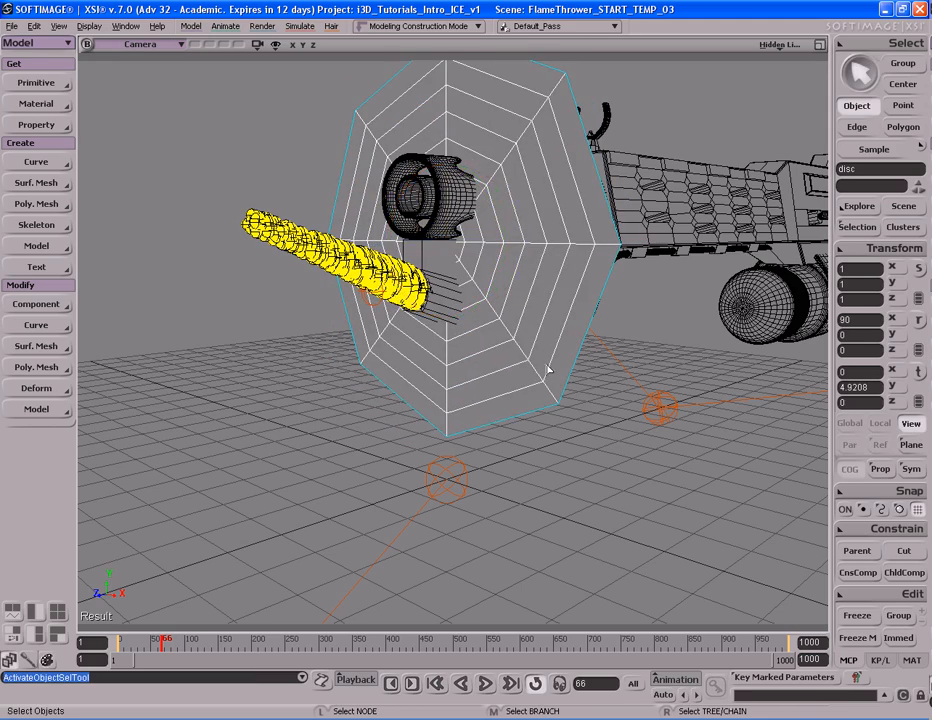
Move the disc to the flamethrower's upper barrel opening, at about 5.87 in Y and 1.15 in Z.
key("f")
key("s")
middle_click_drag(598, 368, 458, 387)
right_click_drag(458, 387, 510, 447)
key("v")
middle_click_drag(510, 447, 512, 397)
key("s")
right_click_drag(690, 392, 512, 387)
key("v")
middle_click_drag(596, 389, 496, 391)
Scale the disc down uniformly to about 0.153 to suit the barrel opening.
key("s")
right_click_drag(478, 384, 533, 387)
key("c")
key("x")
left_click_drag(603, 312, 495, 370)
key("s")
key("f")
right_click_drag(349, 356, 453, 333)
key("x")
key("v")
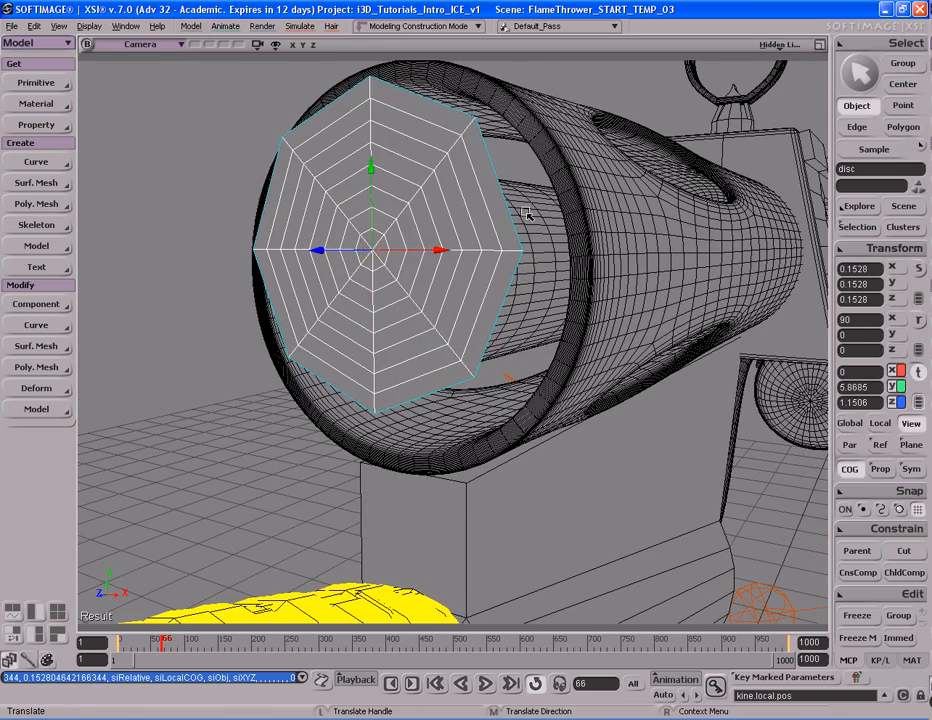
Refine the disc's fit in the barrel opening with a position of about 5.79 in Y and 1.01 in Z and a uniform scale of about 0.17.
middle_click_drag(526, 214, 525, 233)
key("s")
right_click_drag(526, 234, 456, 266)
right_click_drag(264, 245, 374, 246)
key("s")
middle_click_drag(375, 245, 280, 237)
key("x")
mouse_move(593, 266)
left_mouse_down()
mouse_move(607, 279)
mouse_move(599, 272)
left_mouse_up()
key("s")
mouse_move(599, 272)
right_mouse_down()
mouse_move(572, 264)
mouse_move(593, 248)
mouse_move(653, 250)
mouse_move(589, 277)
right_mouse_up()
middle_click_drag(589, 277, 555, 225)
key("space")
Rename the disc as Flame_Emitter.
key("s")
right_click_drag(553, 316, 540, 324)
left_click_drag(540, 324, 543, 286)
key("Return")
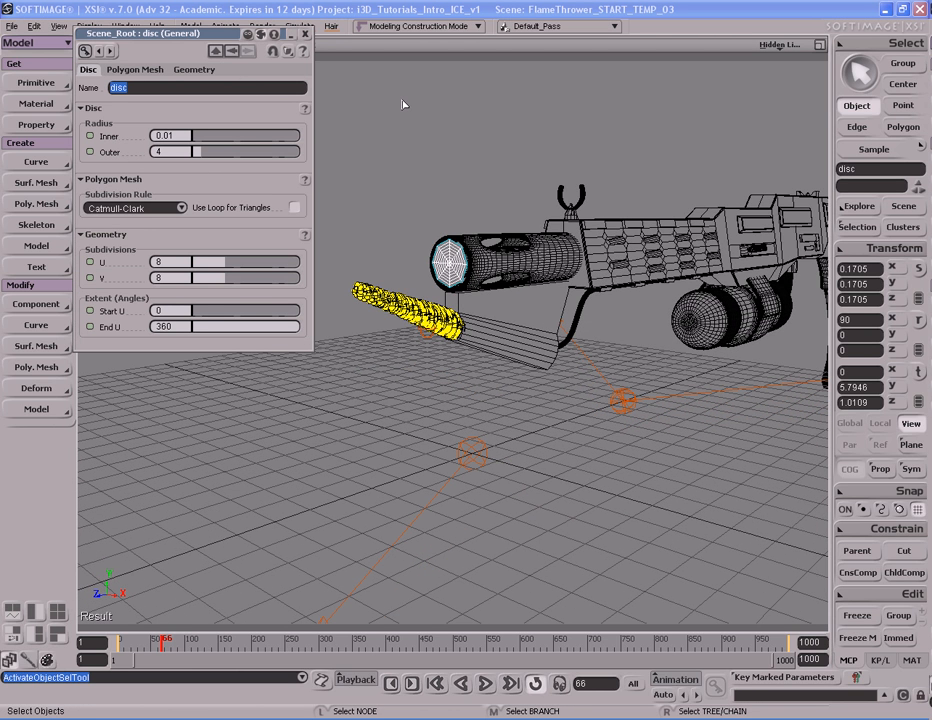
type("Flame Emitter")
key("Return")
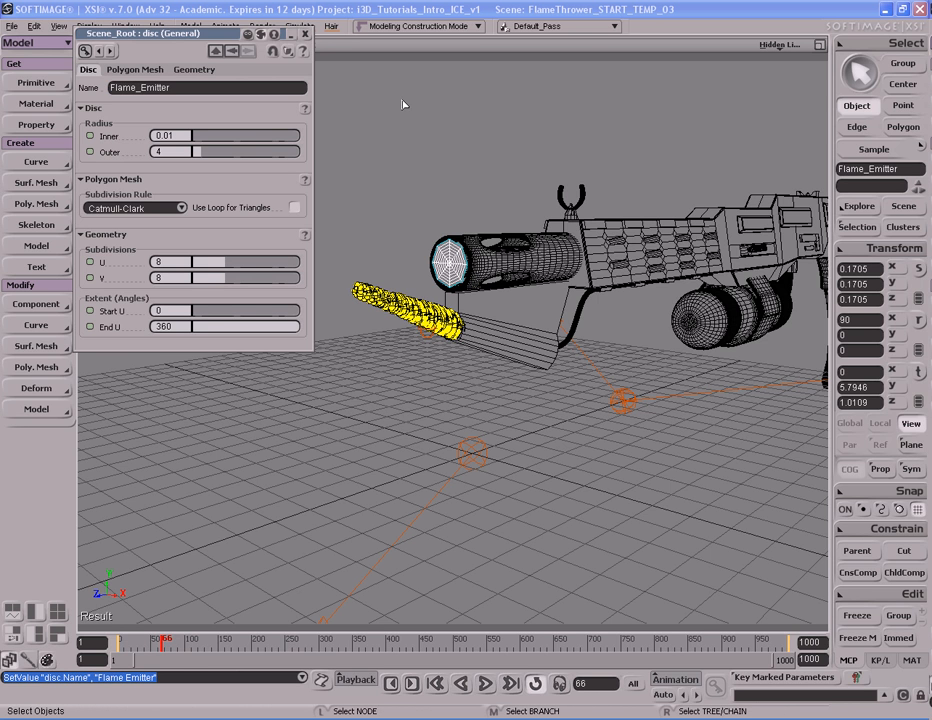
left_click(305, 34)
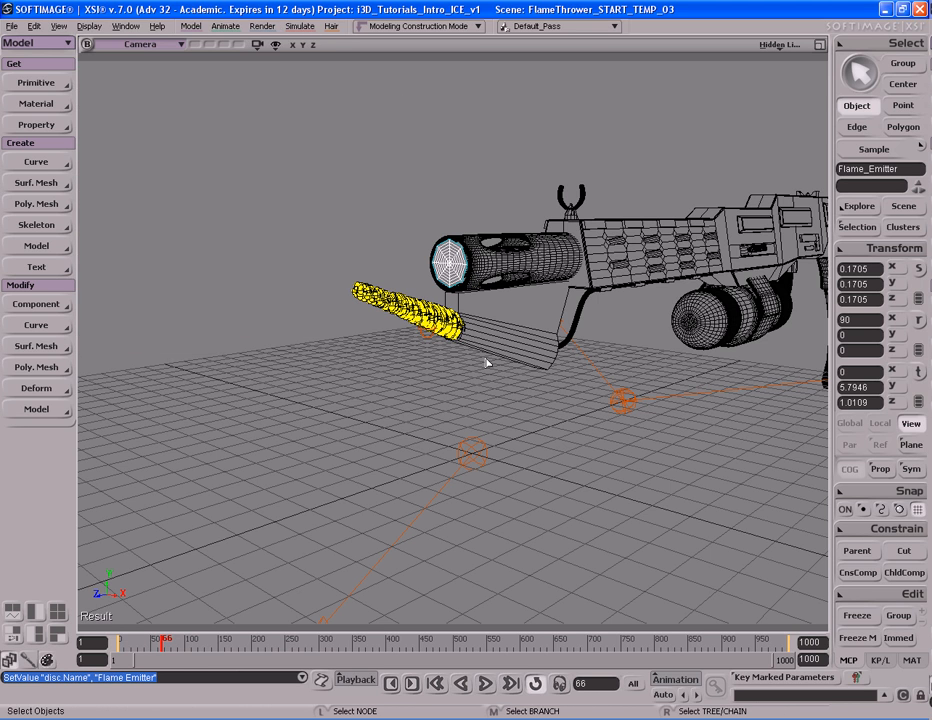
Emit ICE particles from the Flame_Emitter disc.
key("s")
left_click_drag(480, 404, 499, 416)
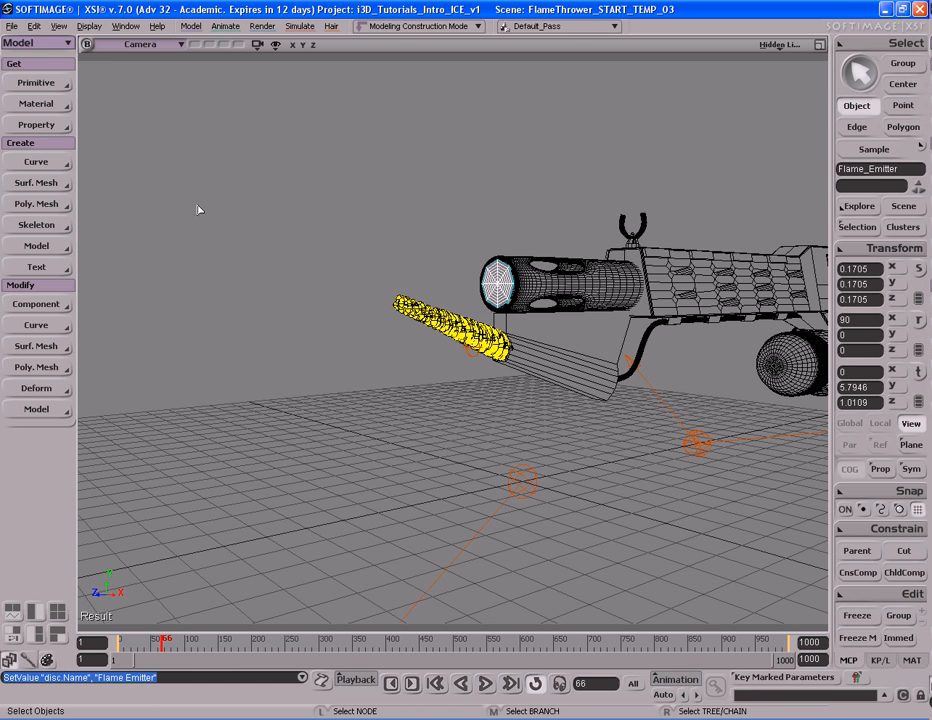
key("4")
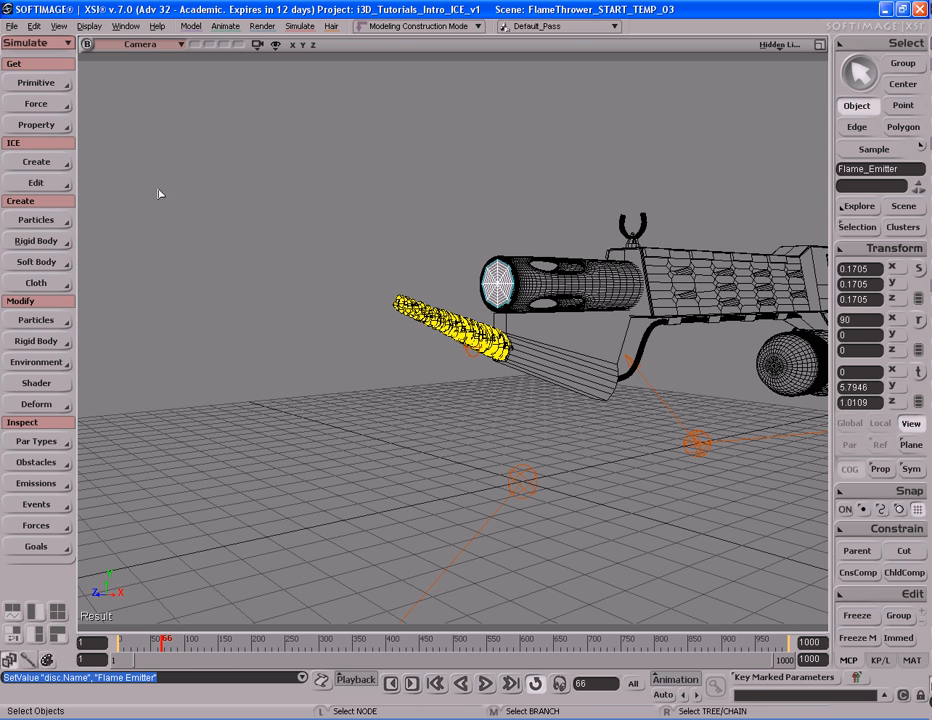
left_click(40, 165)
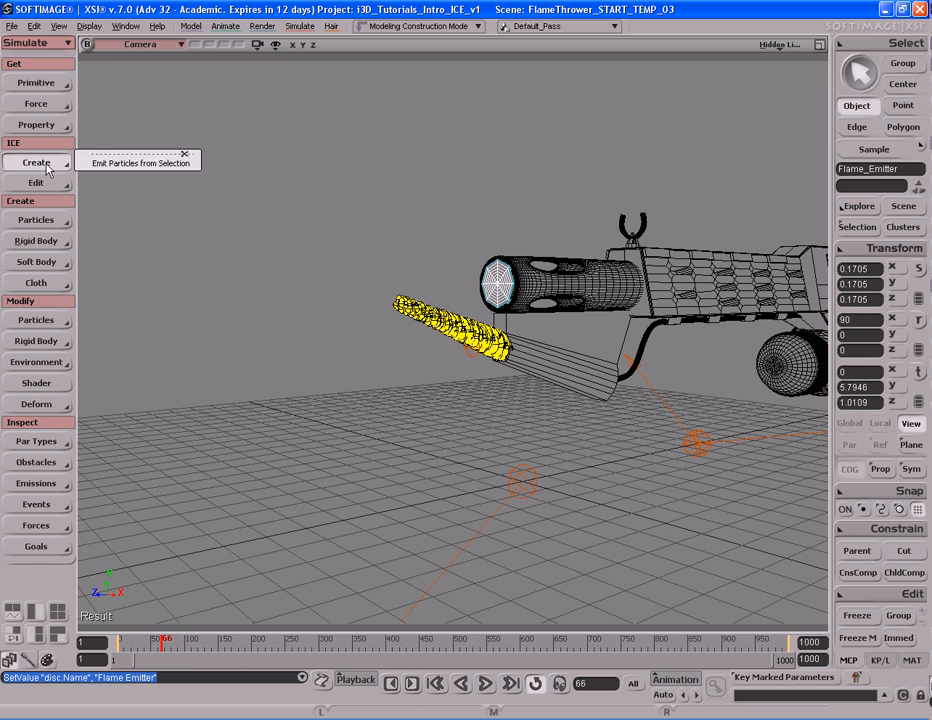
left_click(135, 163)
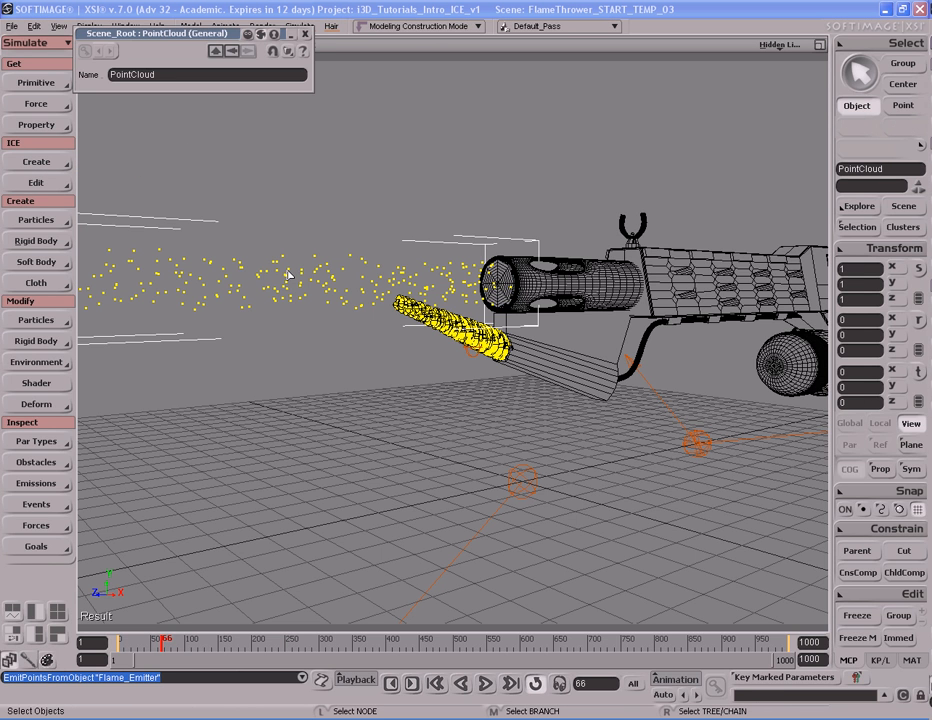
Rename the new point cloud as Flame_PointCloud.
left_click_drag(183, 35, 272, 121)
double_click(278, 161)
key("Home")
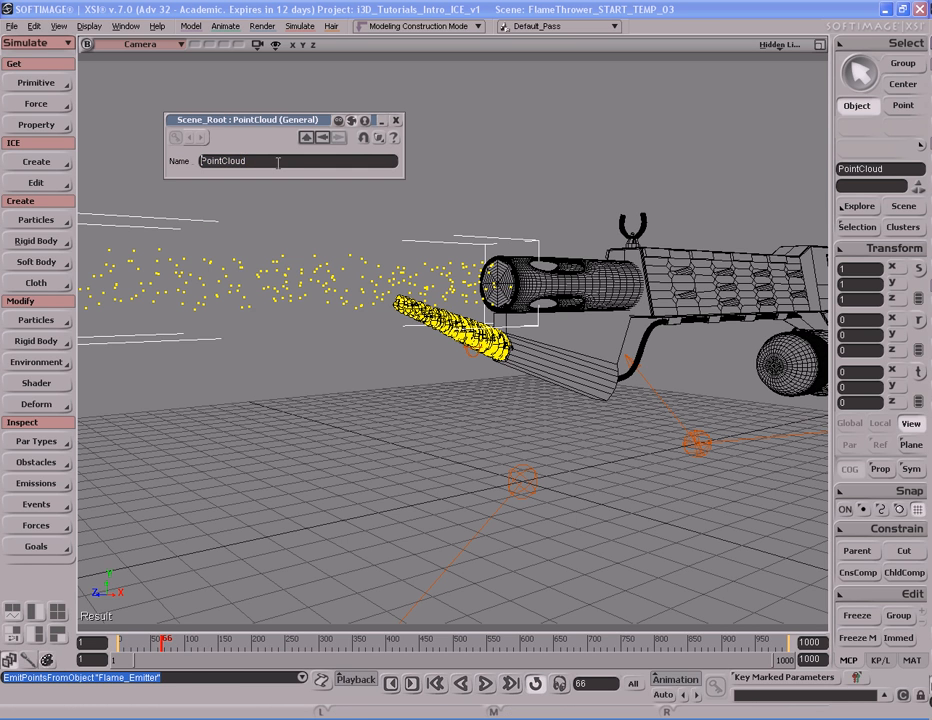
type("Flame_")
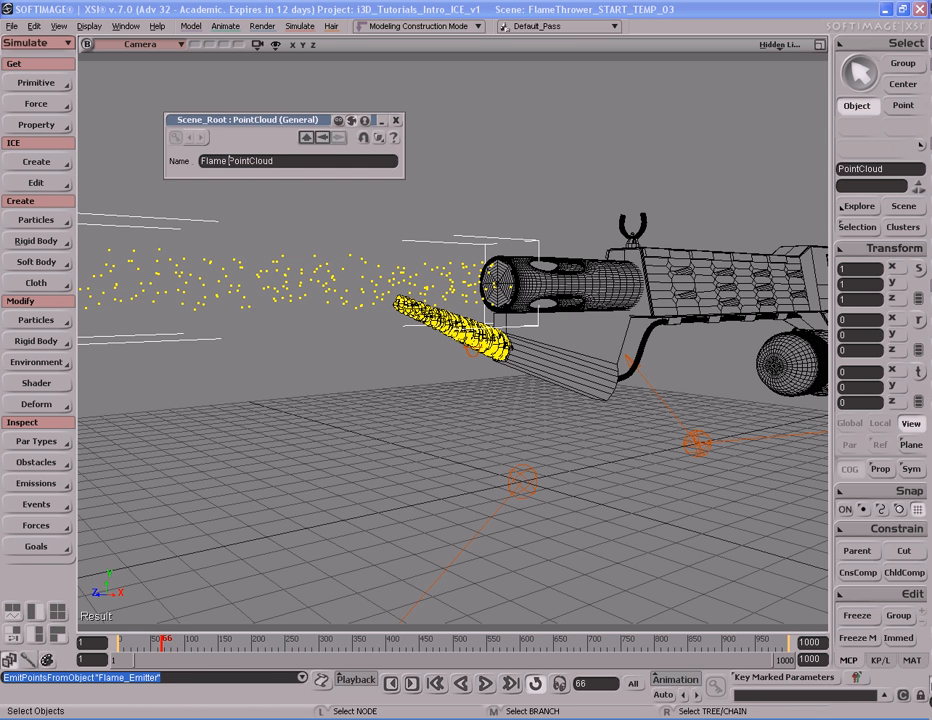
key("Return")
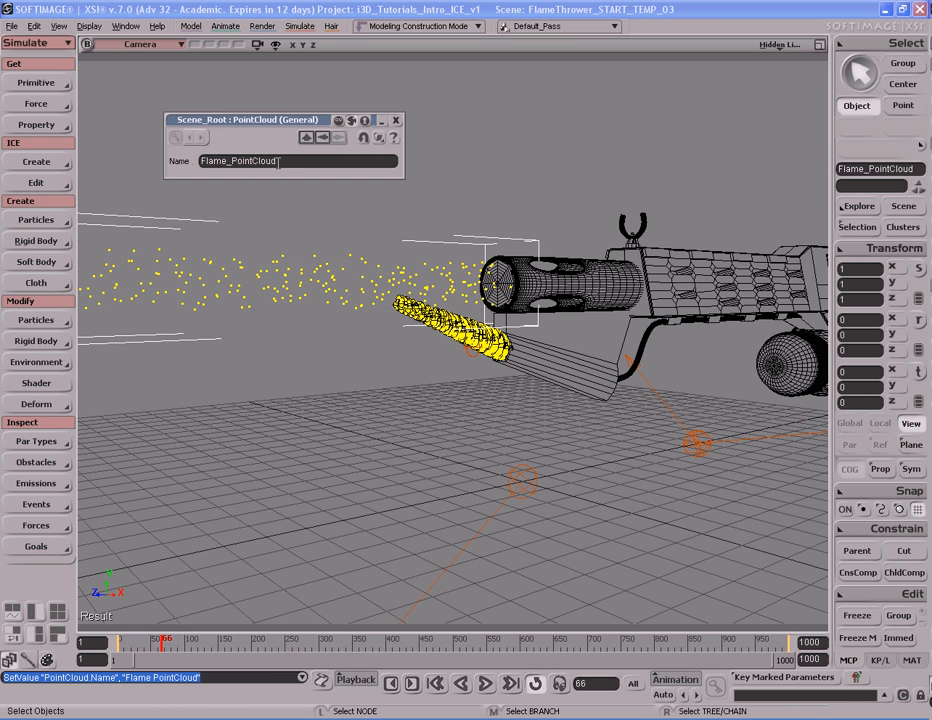
left_click(396, 120)
Play the simulation briefly to examine the particles streaming from the barrel, and stop playback.
key("s")
mouse_move(416, 425)
middle_mouse_down()
mouse_move(404, 412)
mouse_move(421, 424)
middle_mouse_up()
right_click_drag(421, 424, 421, 420)
key("F10")
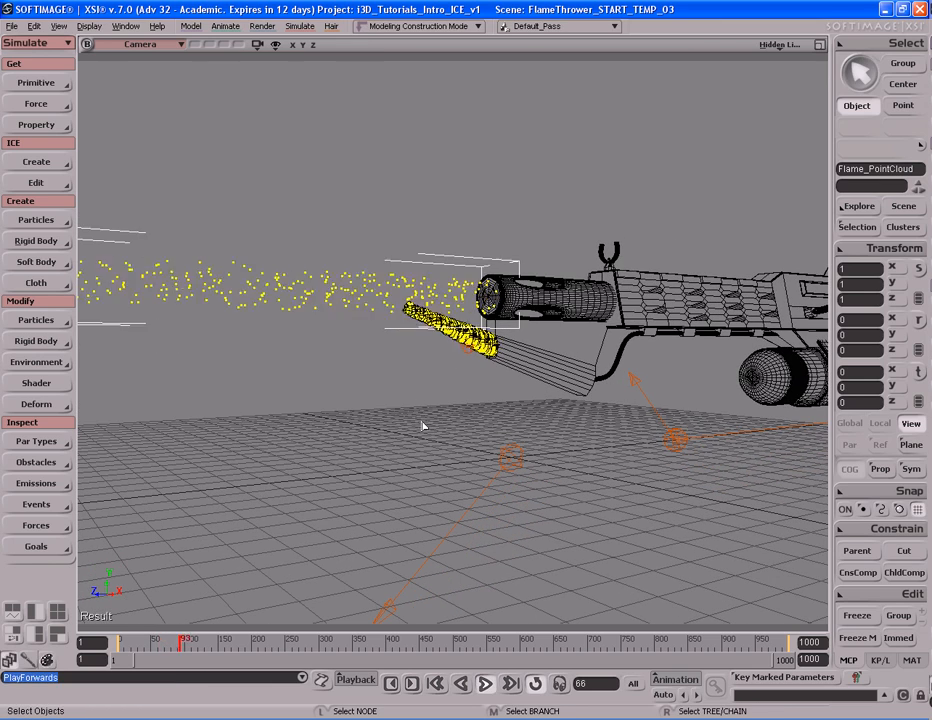
key("Escape")
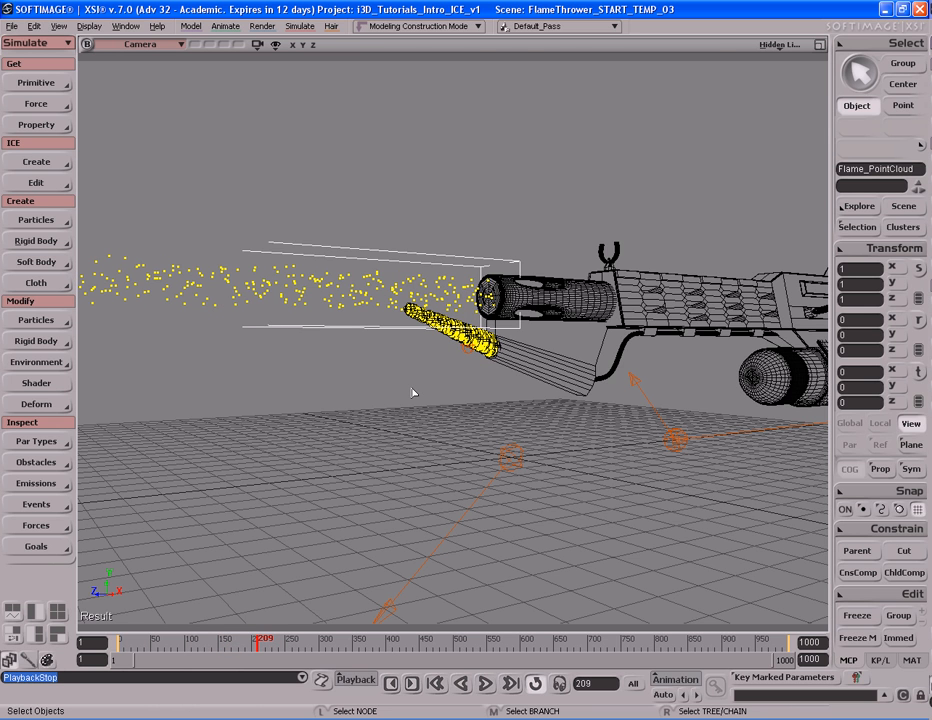
Open the point cloud's ICE Tree and spread out the ICETree and Simulate Particles nodes.
key("alt+9")
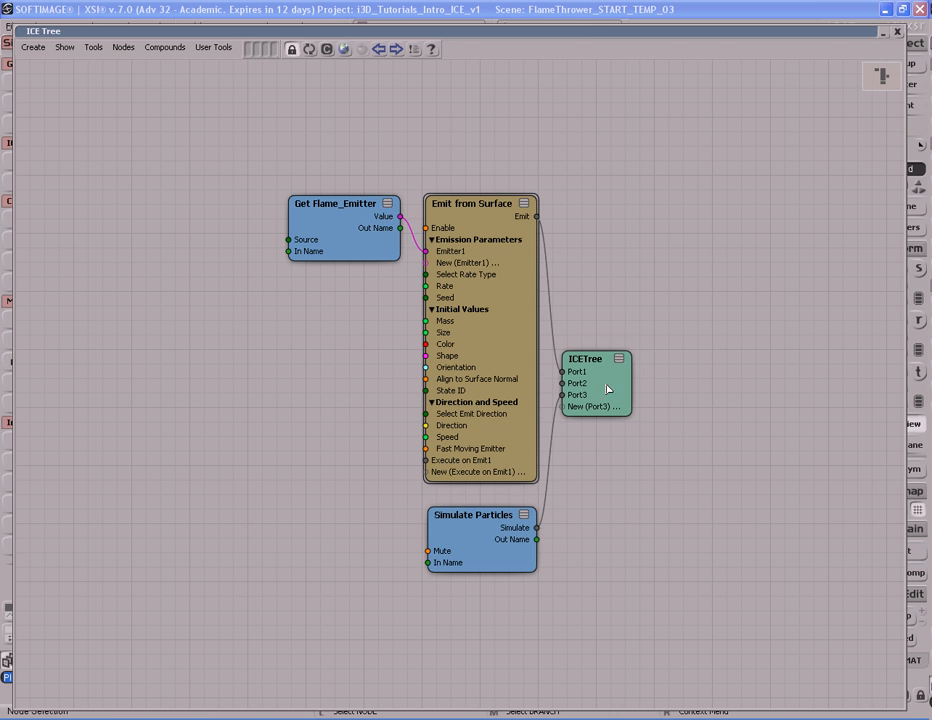
left_click_drag(619, 411, 734, 510)
left_click_drag(510, 522, 479, 618)
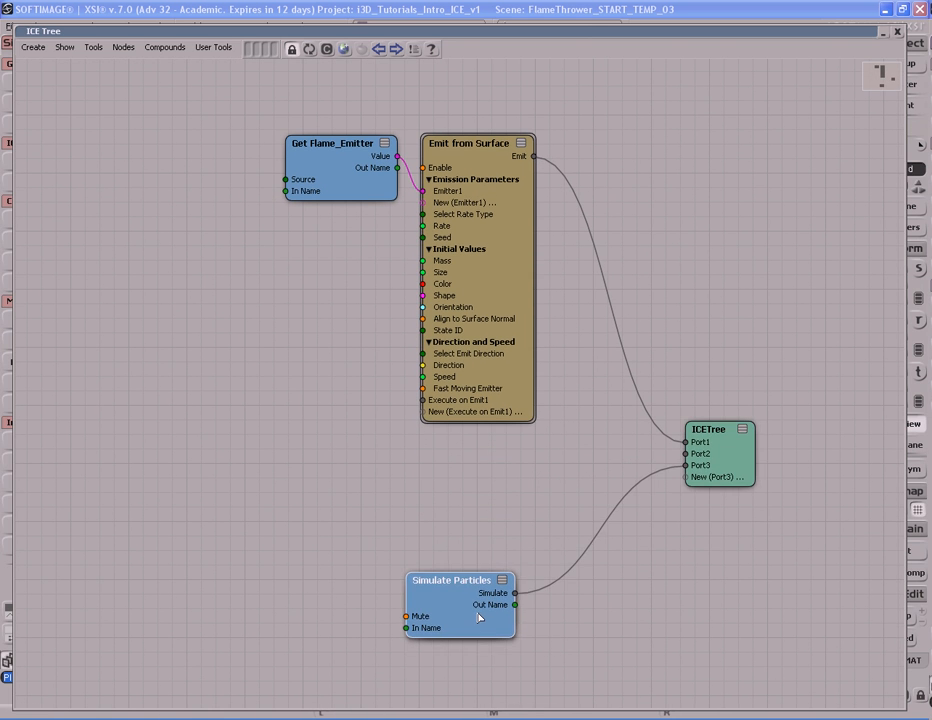
left_click_drag(745, 462, 748, 499)
key("s")
left_click_drag(576, 406, 576, 397)
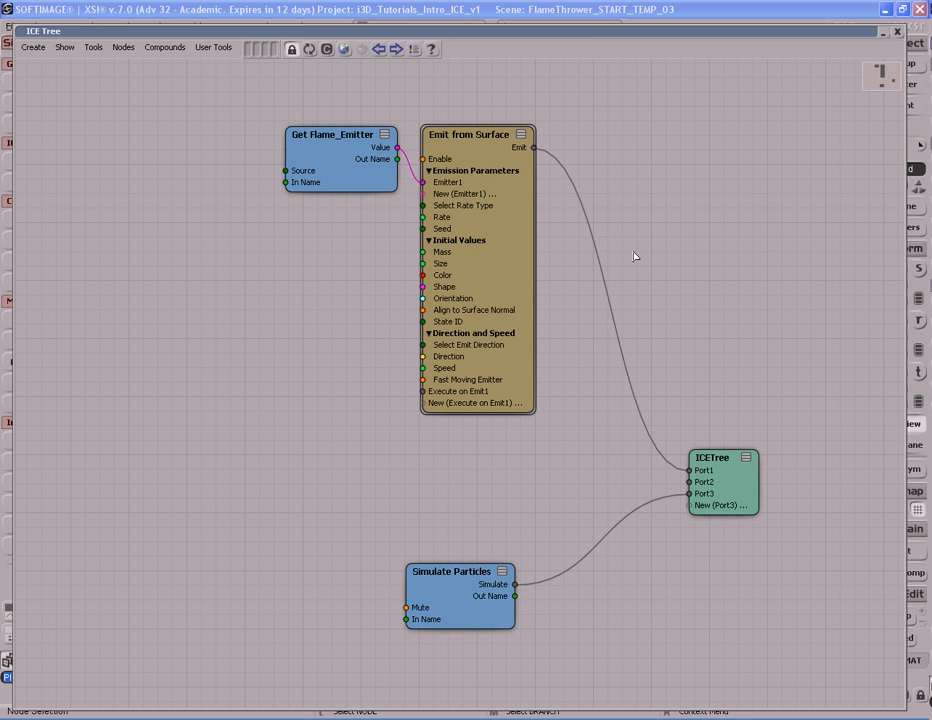
Configure the Emit from Surface node with a rate of 1000, Sphere as the particle shape and a speed of 20.
double_click(503, 265)
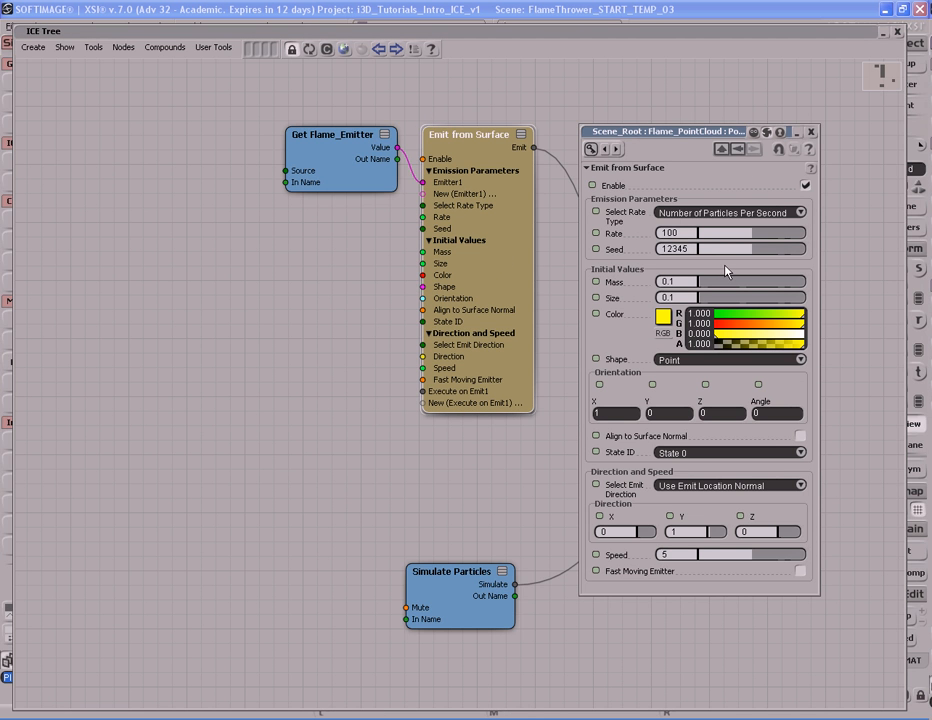
left_click(689, 232)
type("1")
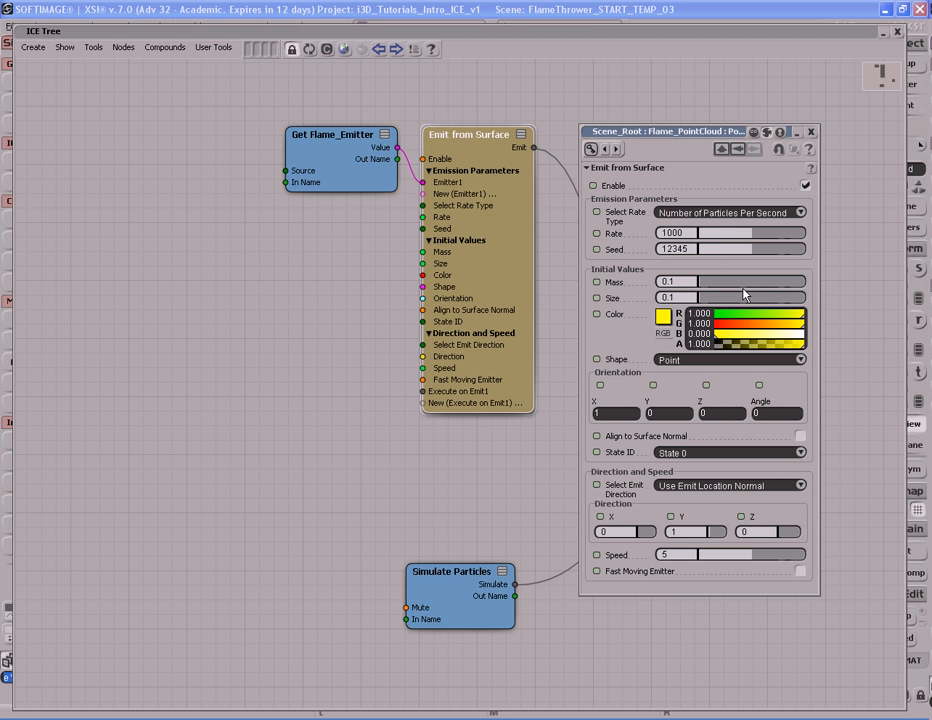
left_click(726, 359)
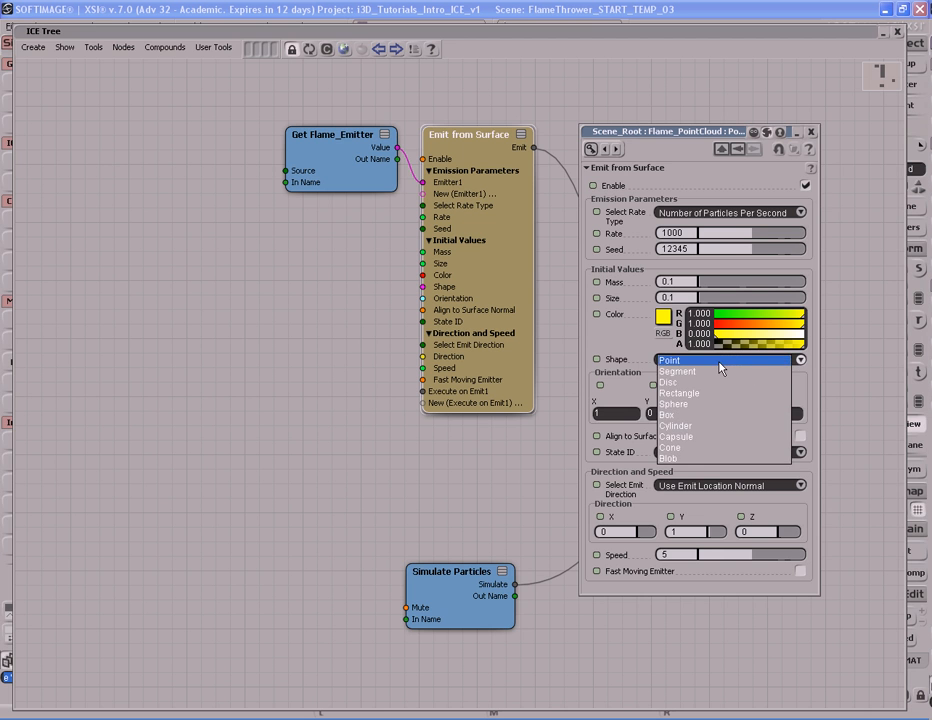
left_click(705, 405)
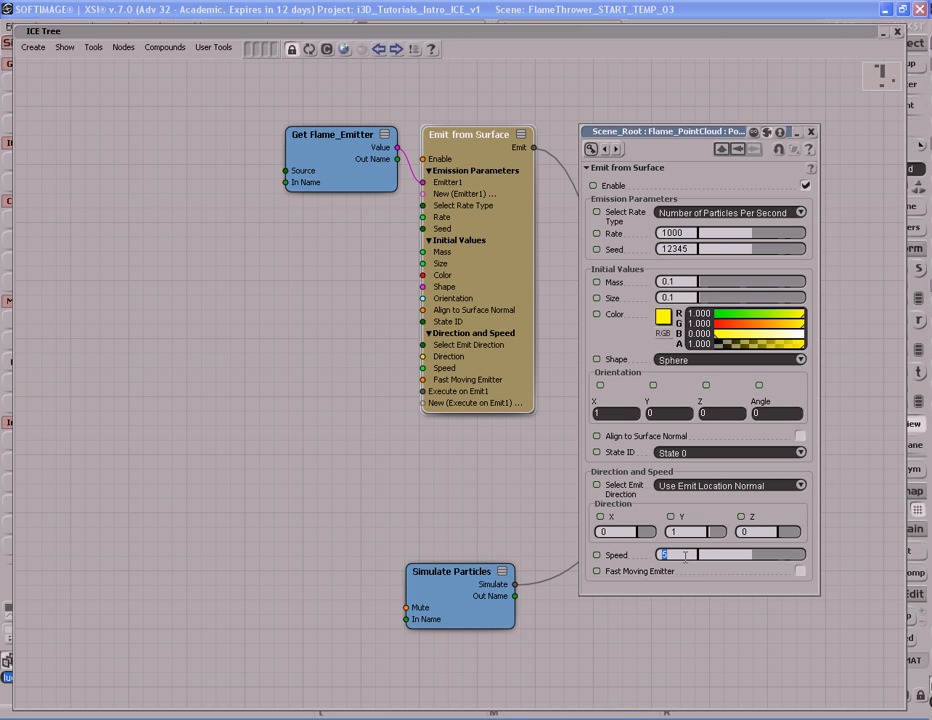
type("20")
left_click(811, 133)
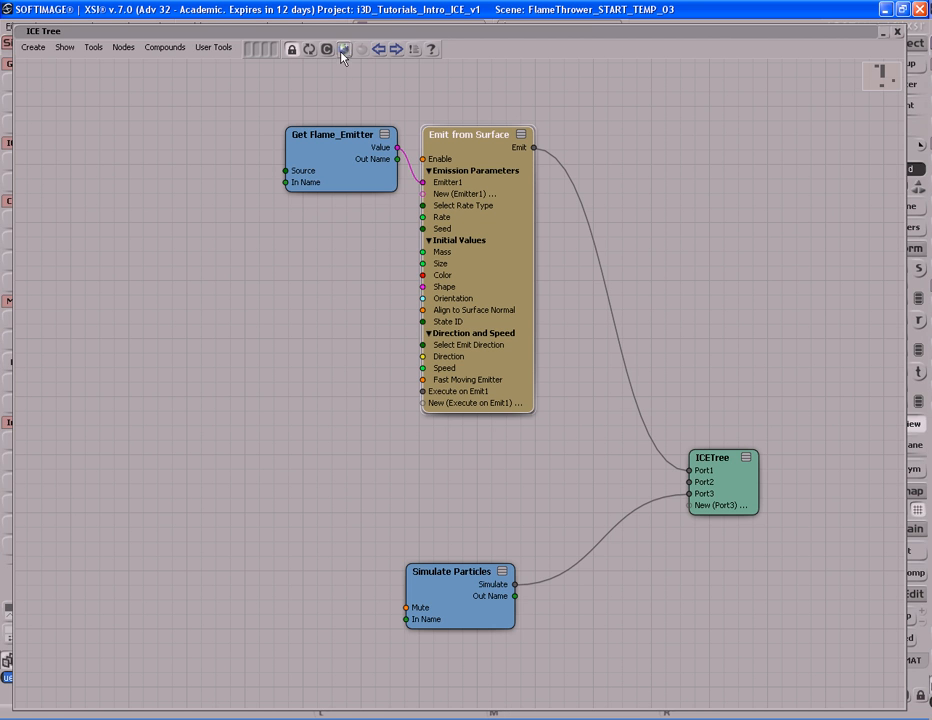
Add the Set Particle Age Limit and Delete Particle at Age Limit nodes to the ICE Tree.
left_click(414, 49)
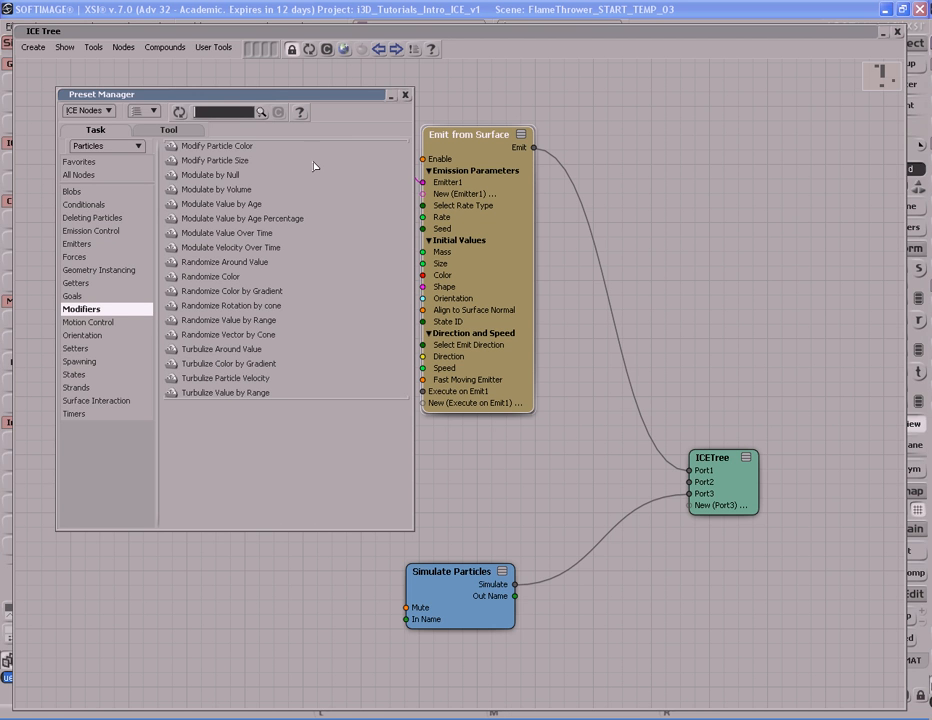
type("set")
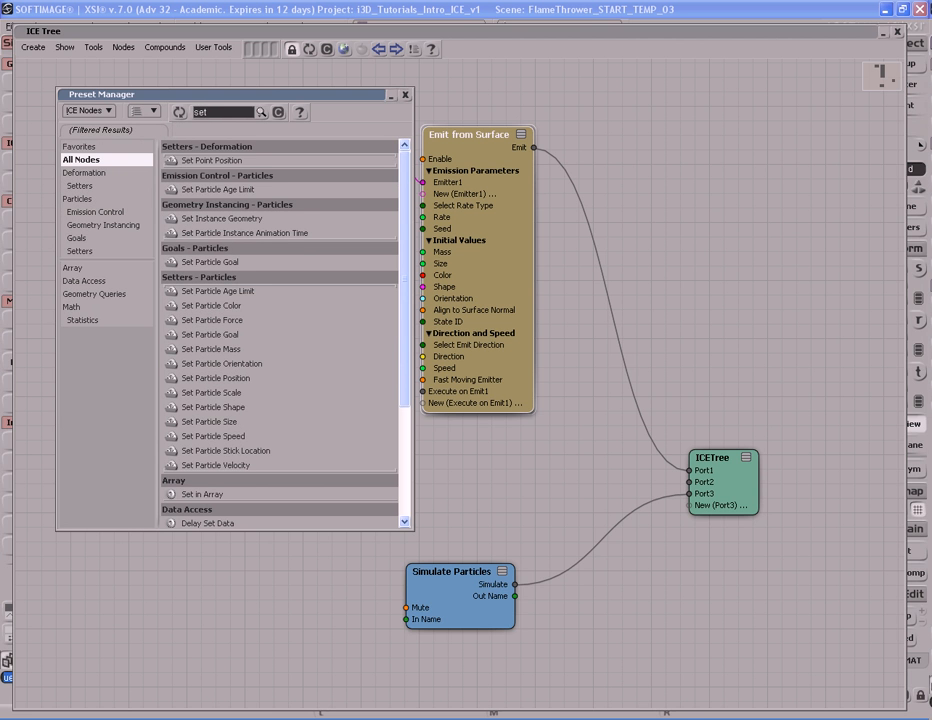
left_click_drag(205, 189, 662, 234)
double_click(238, 112)
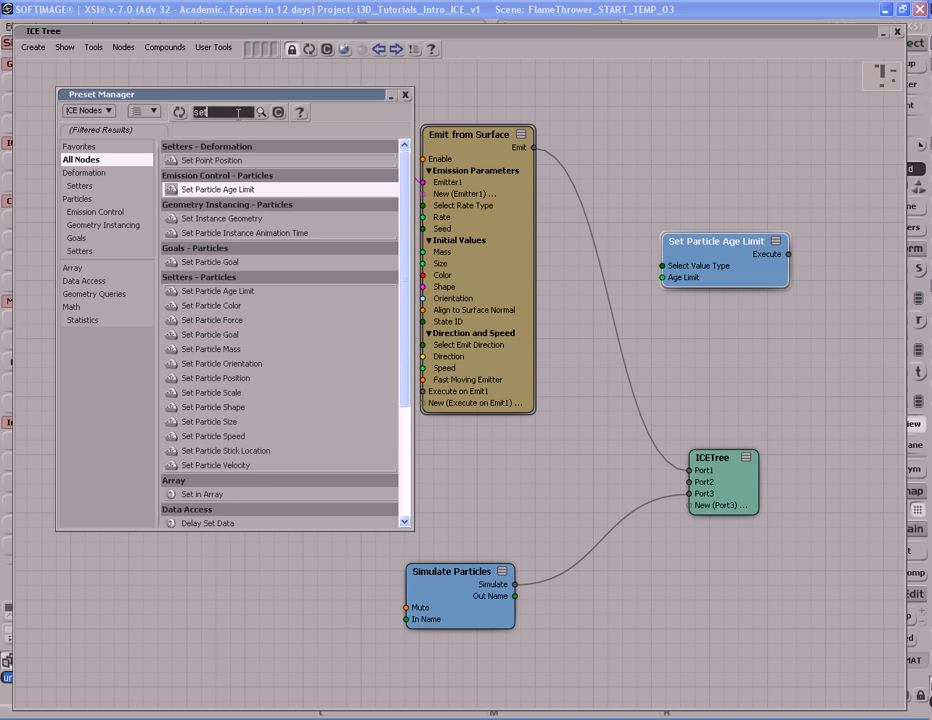
type("delete")
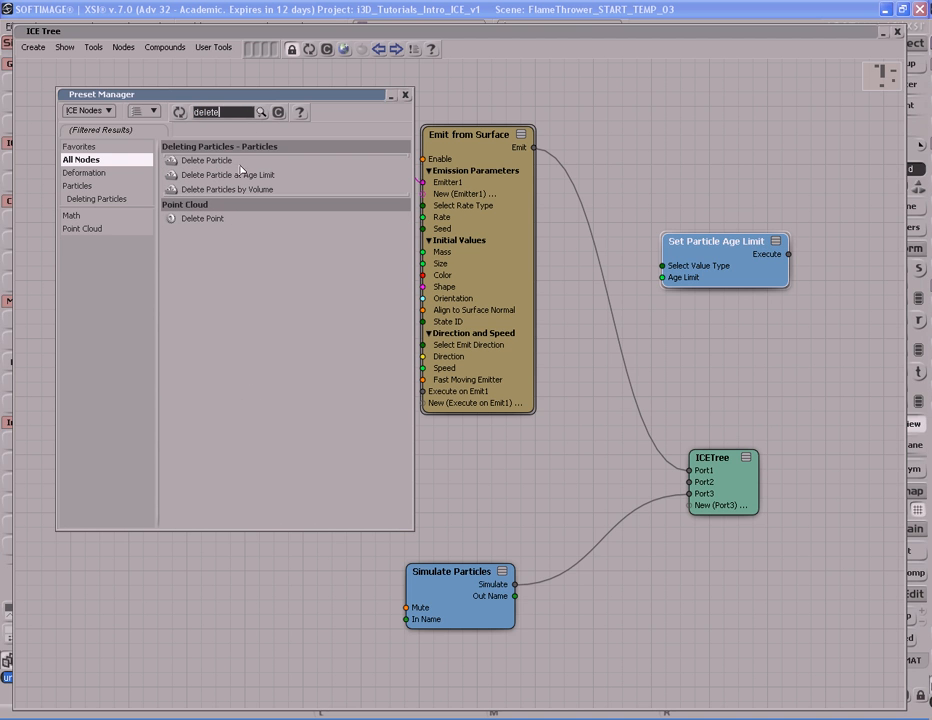
left_click_drag(228, 175, 688, 155)
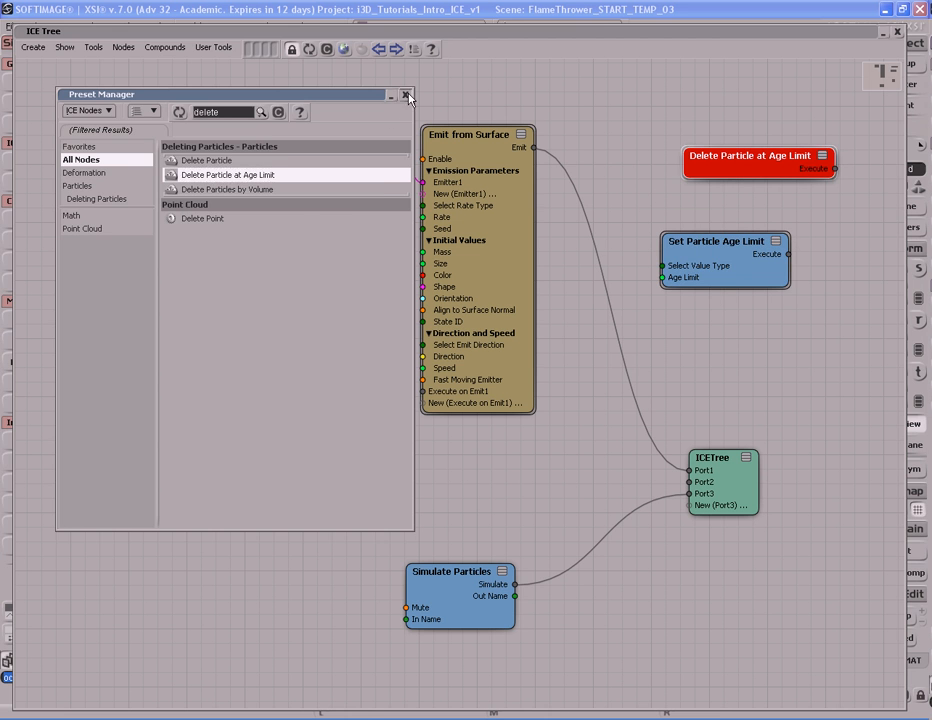
left_click(406, 96)
Connect Set Particle Age Limit to Emit from Surface's Execute on Emit1 and Delete Particle at Age Limit to the ICETree's Port2.
left_click_drag(752, 163, 235, 528)
left_click_drag(738, 271, 422, 391)
left_click_drag(232, 374, 257, 392)
left_click_drag(318, 534, 690, 483)
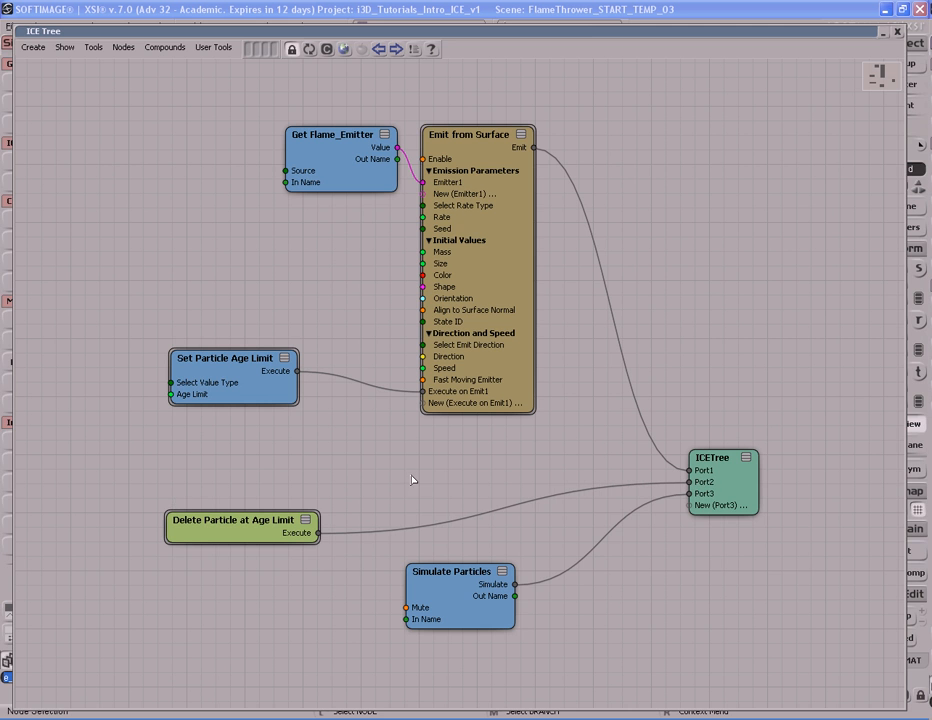
Check the Set Particle Age Limit settings and play the simulation in the camera view.
double_click(258, 395)
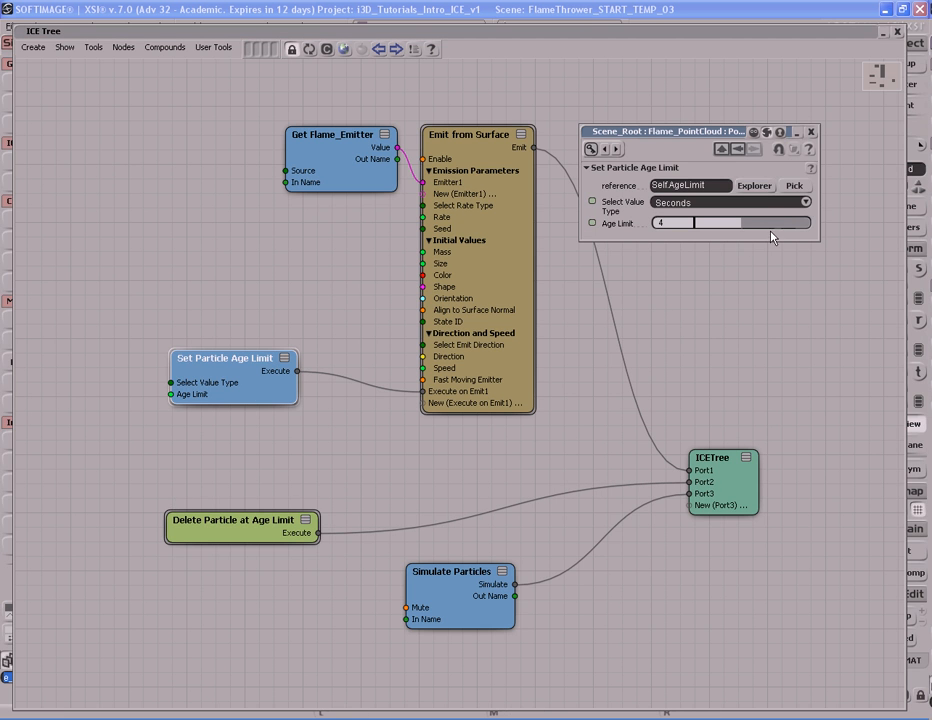
left_click(811, 132)
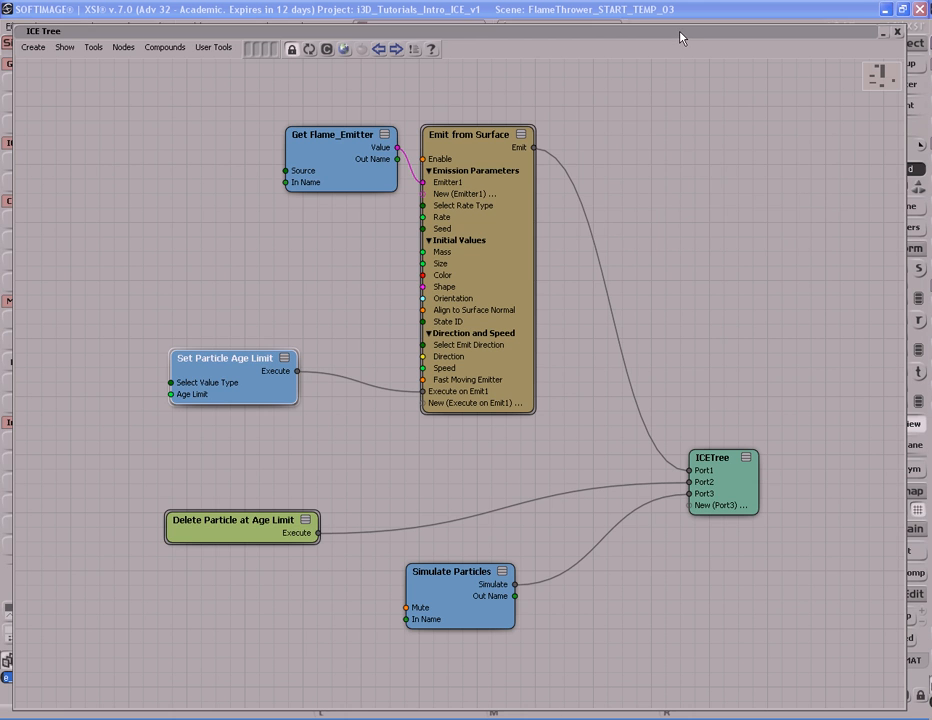
left_click(680, 33)
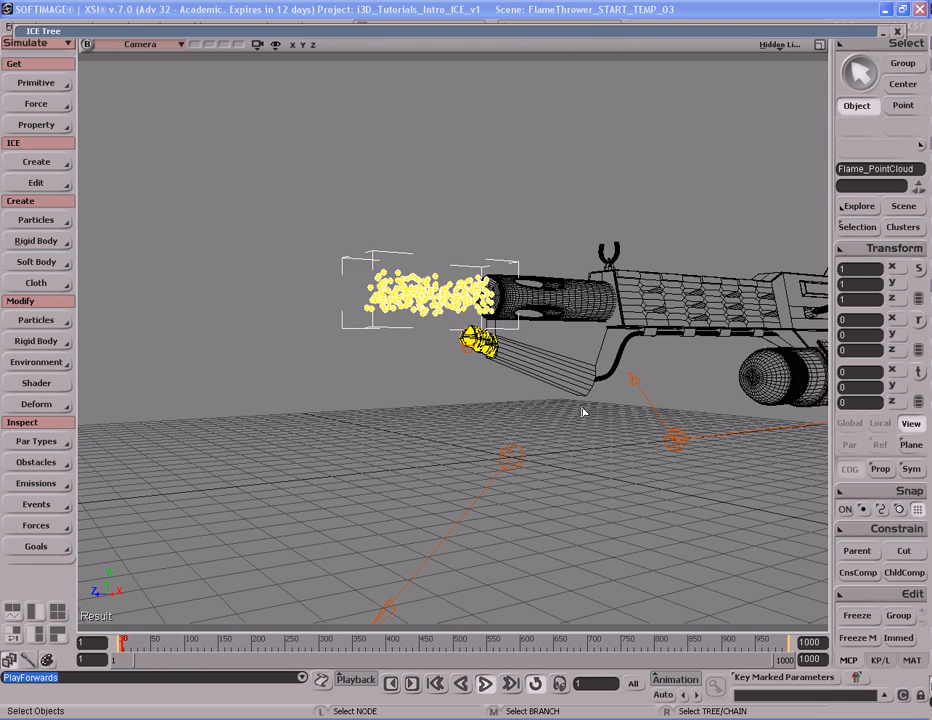
key("Up")
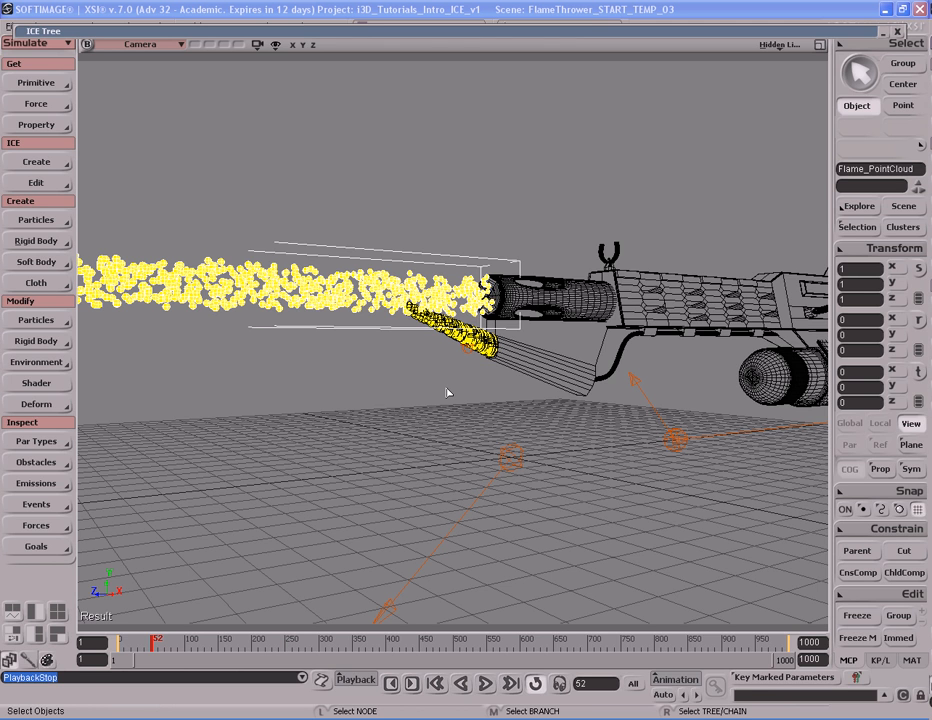
Disable the Emit from Surface node in Ignition_PointCloud's ICE Tree and play the simulation to check the flame alone.
left_click(450, 340)
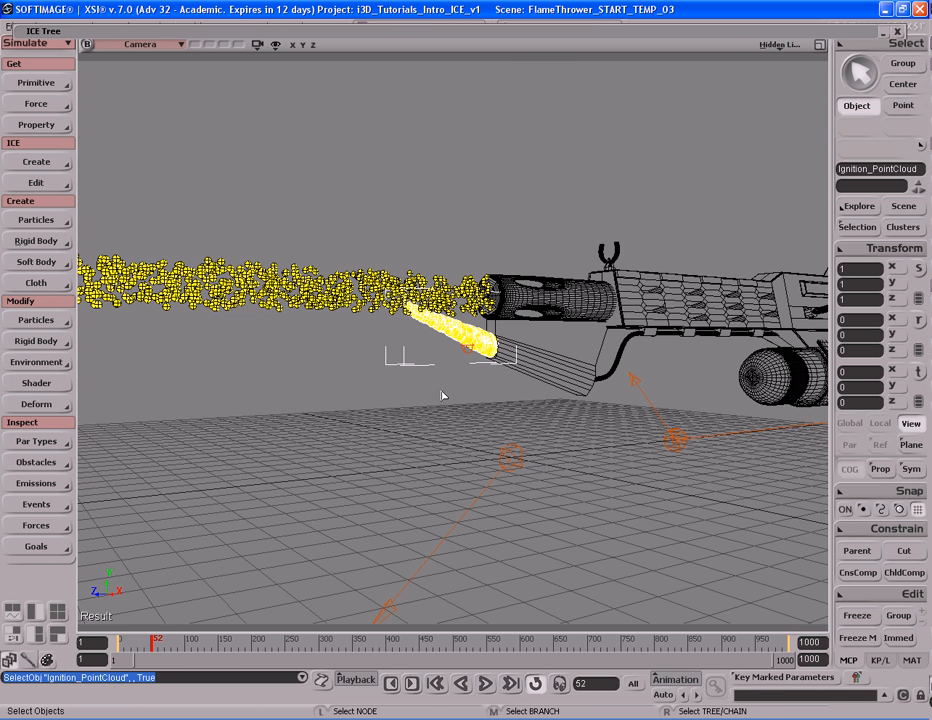
left_click(499, 33)
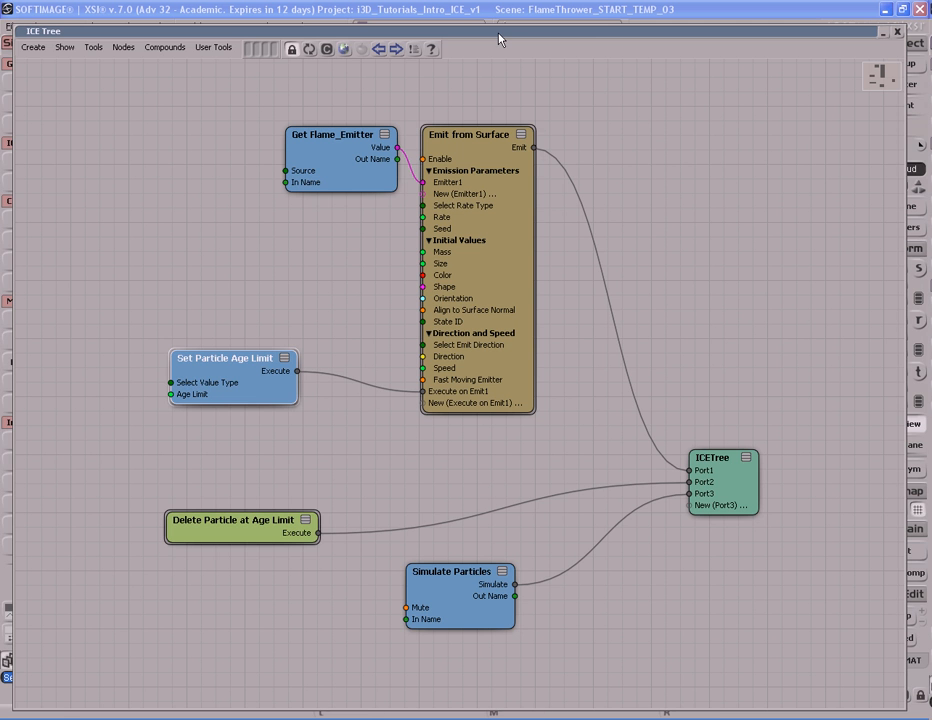
left_click(309, 49)
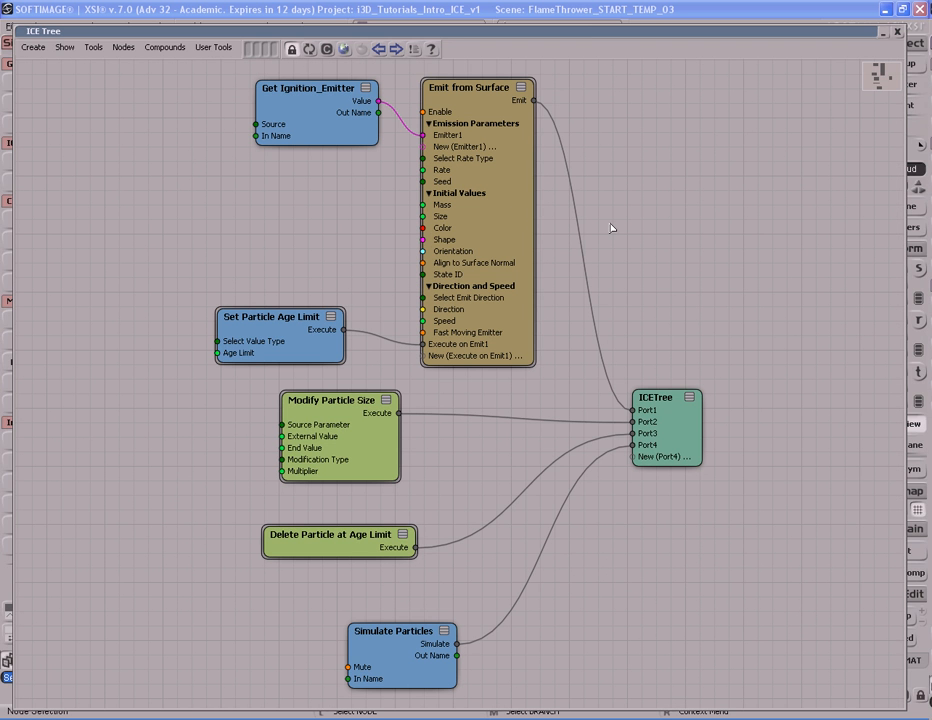
double_click(520, 218)
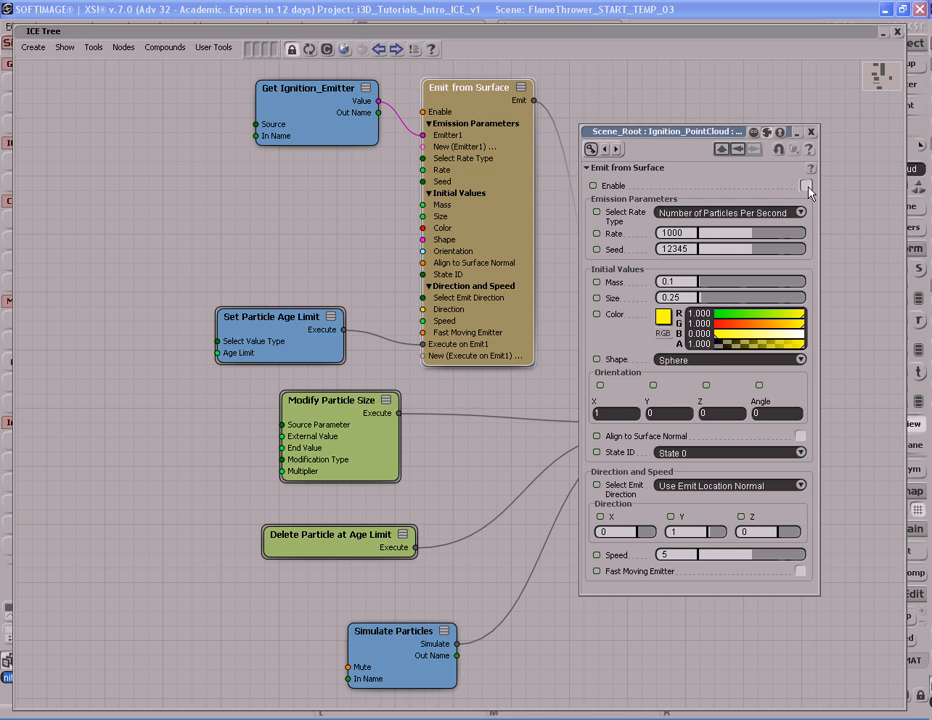
left_click(812, 131)
left_click(884, 31)
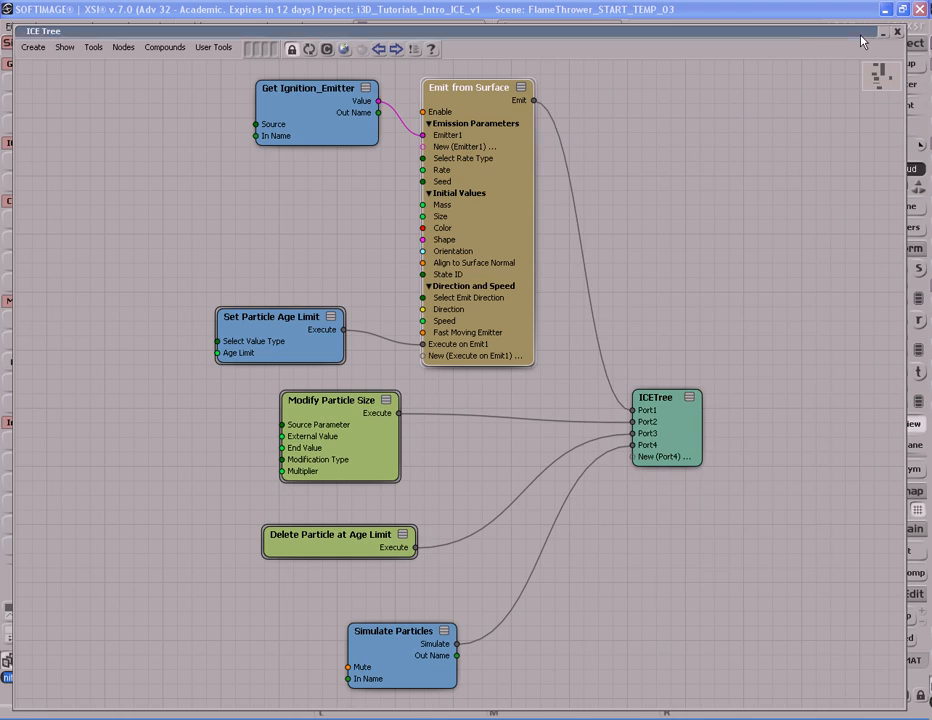
key("F10")
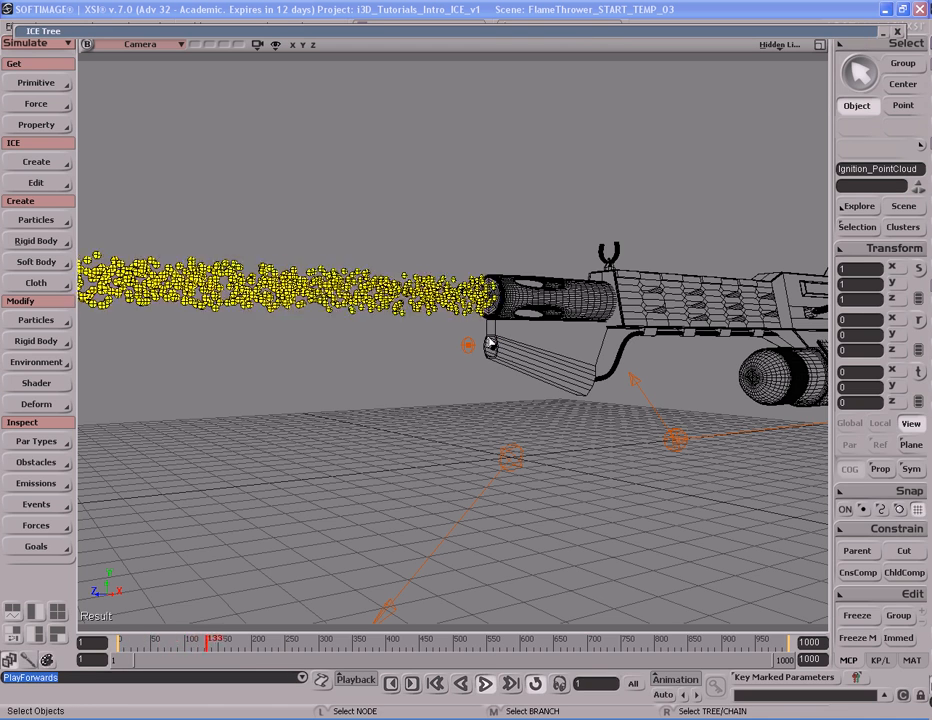
key("Escape")
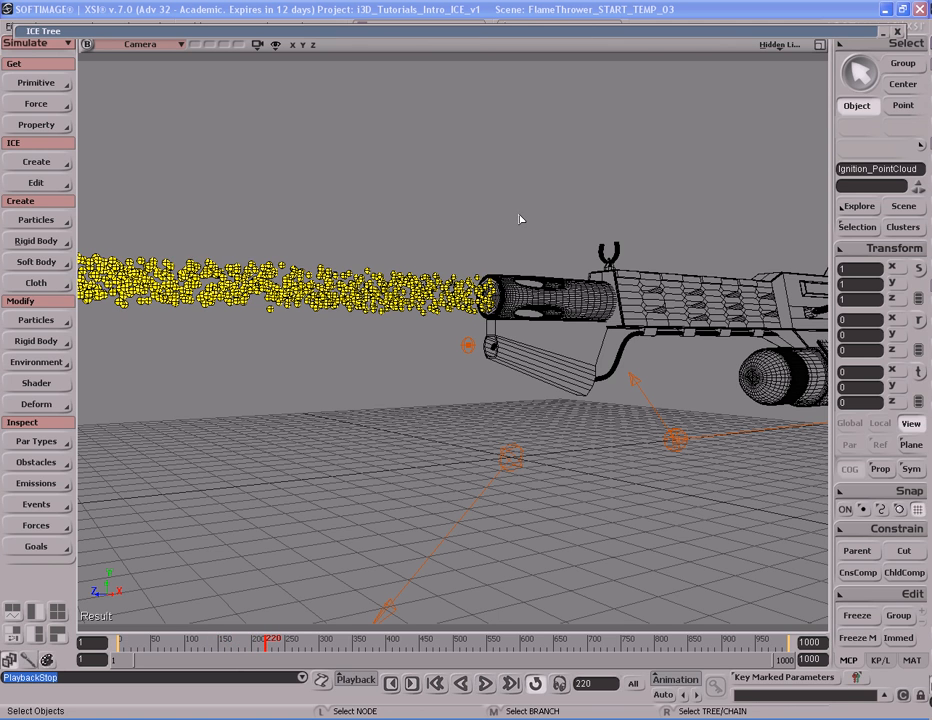
Select Flame_PointCloud and load its ICE Tree in place of the ignition tree.
left_click(387, 303)
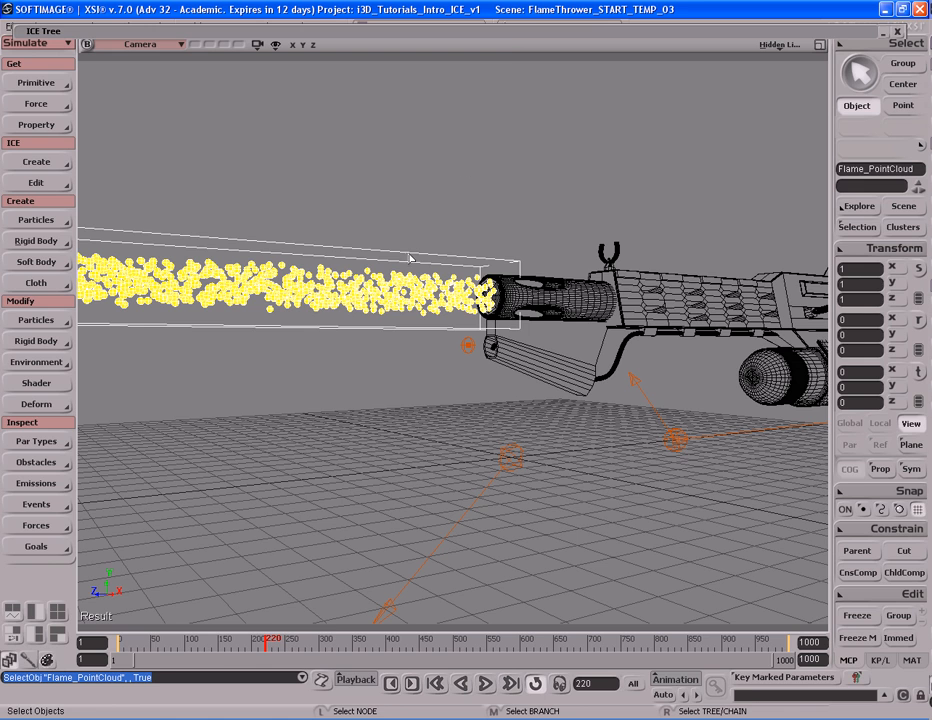
double_click(505, 35)
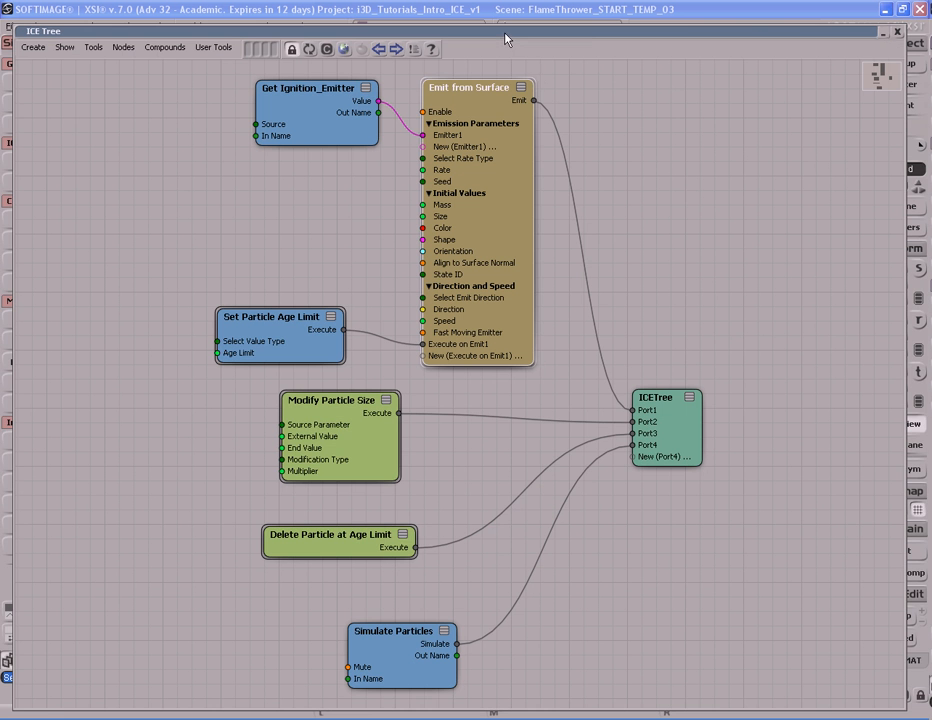
left_click(309, 49)
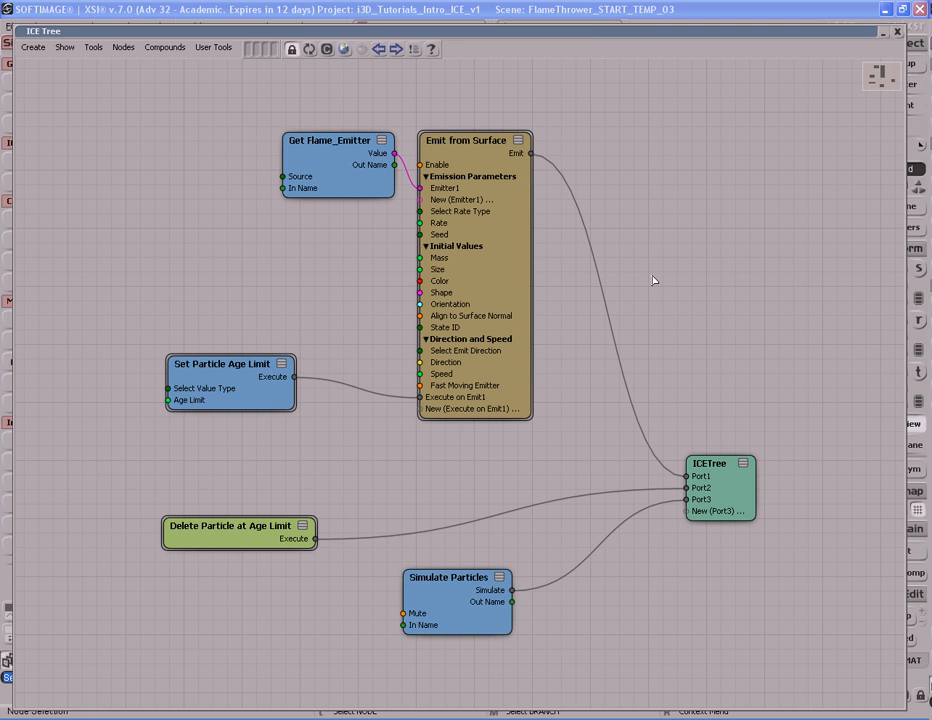
Play the flame simulation from the first frame and review the Emit from Surface and Set Particle Age Limit settings.
double_click(585, 33)
key("Home")
key("Up")
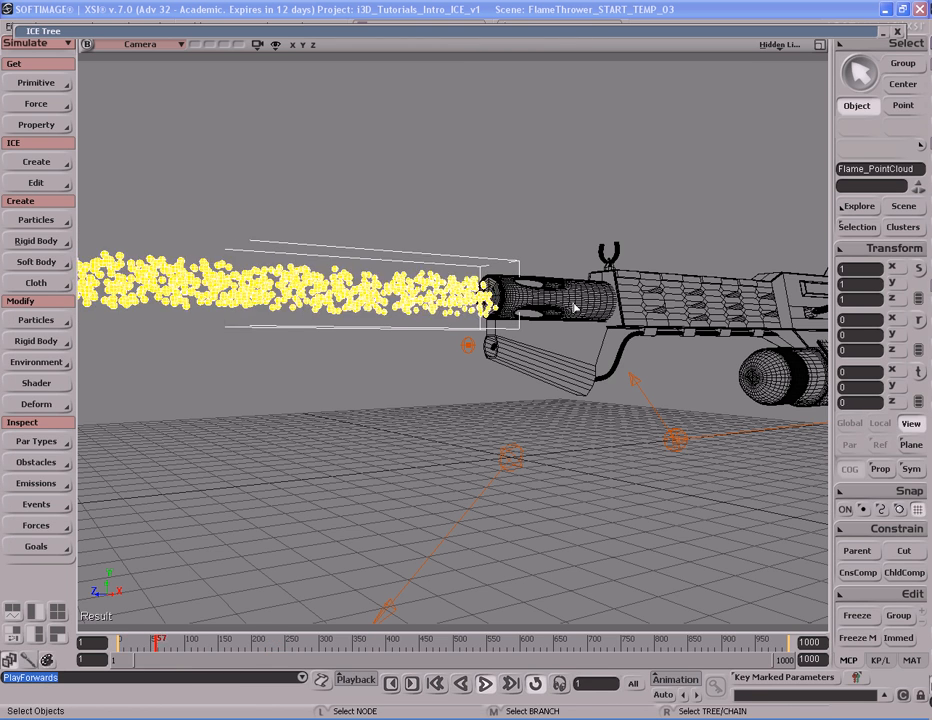
double_click(524, 31)
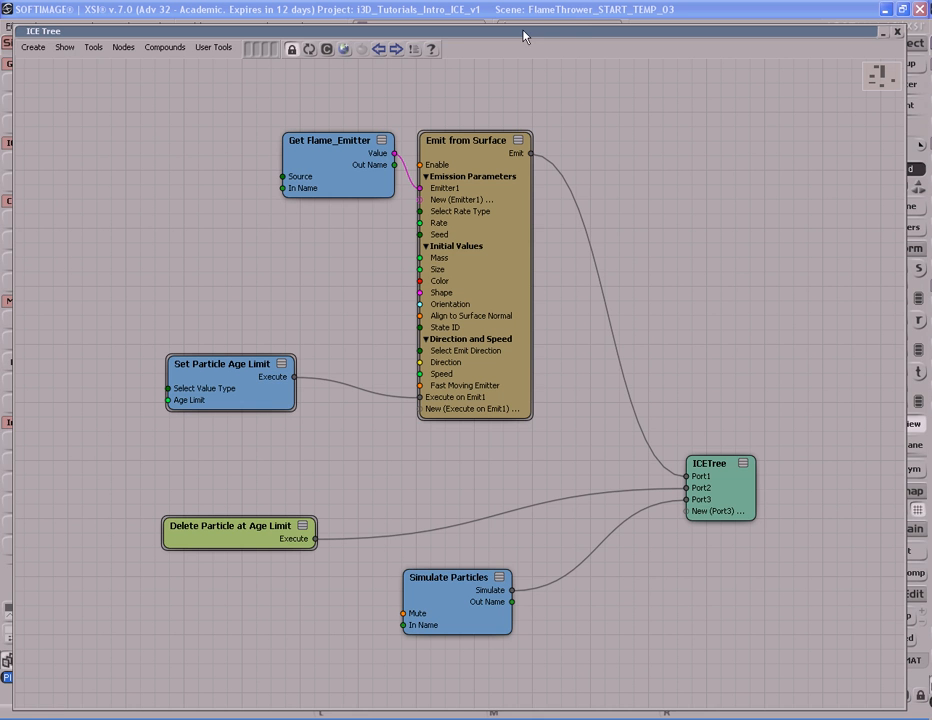
double_click(510, 279)
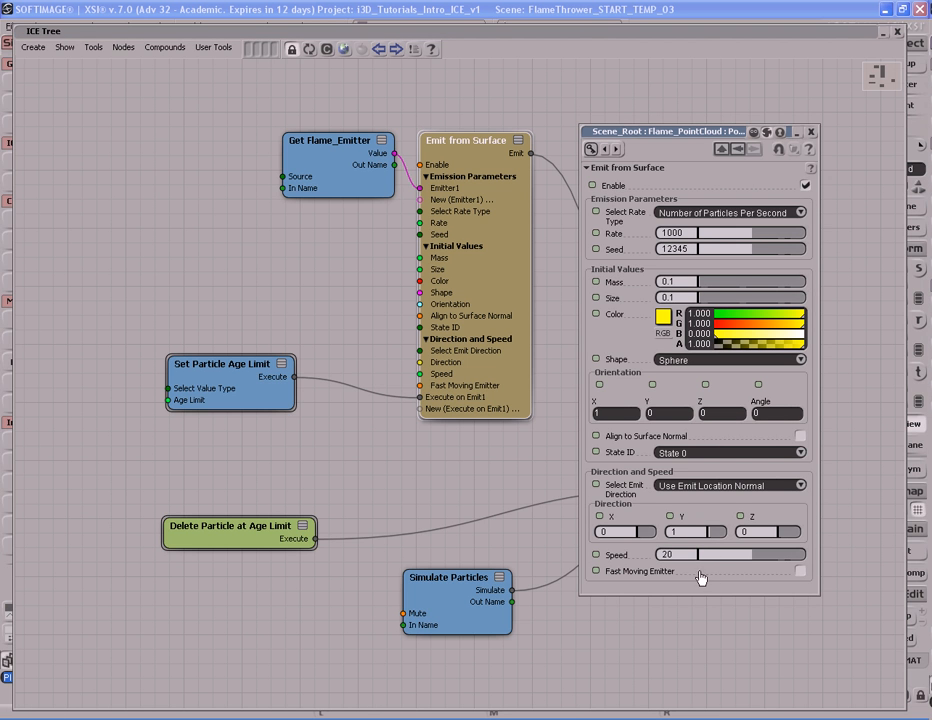
left_click(811, 133)
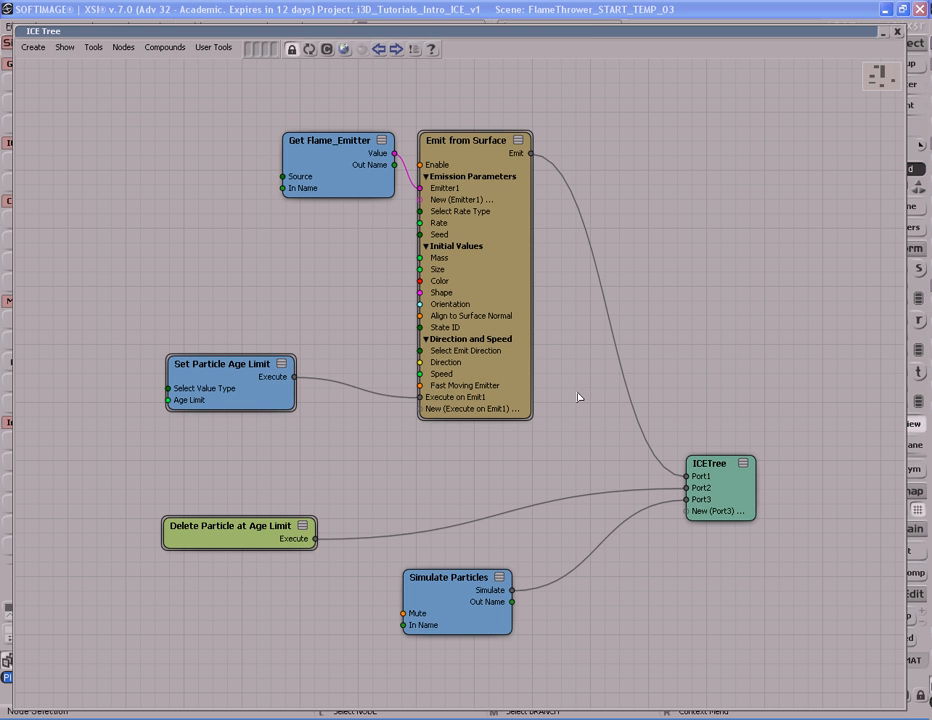
double_click(256, 400)
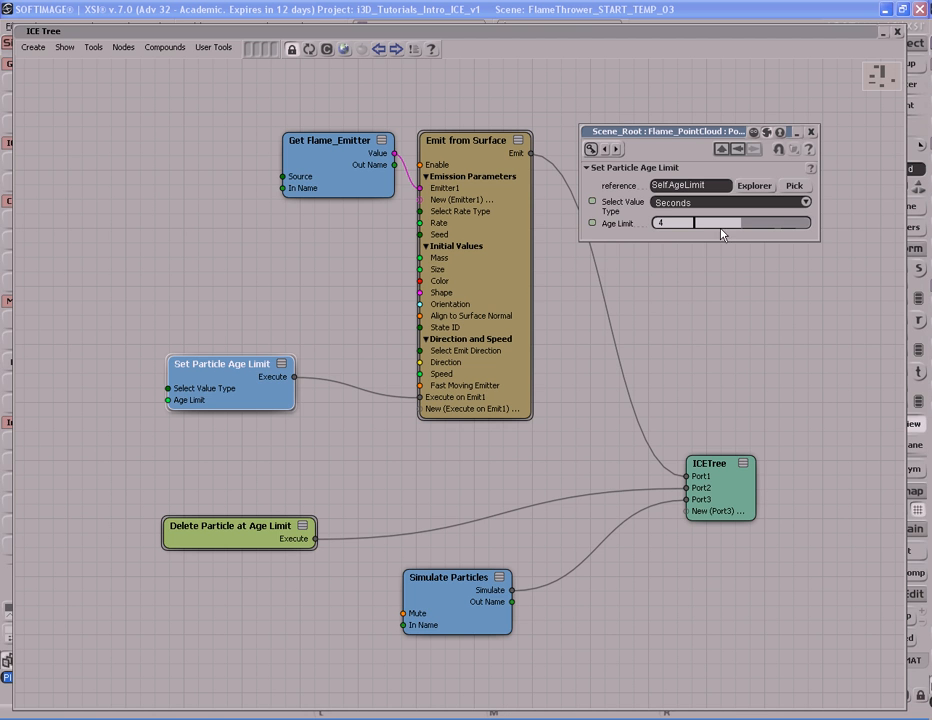
left_click(811, 132)
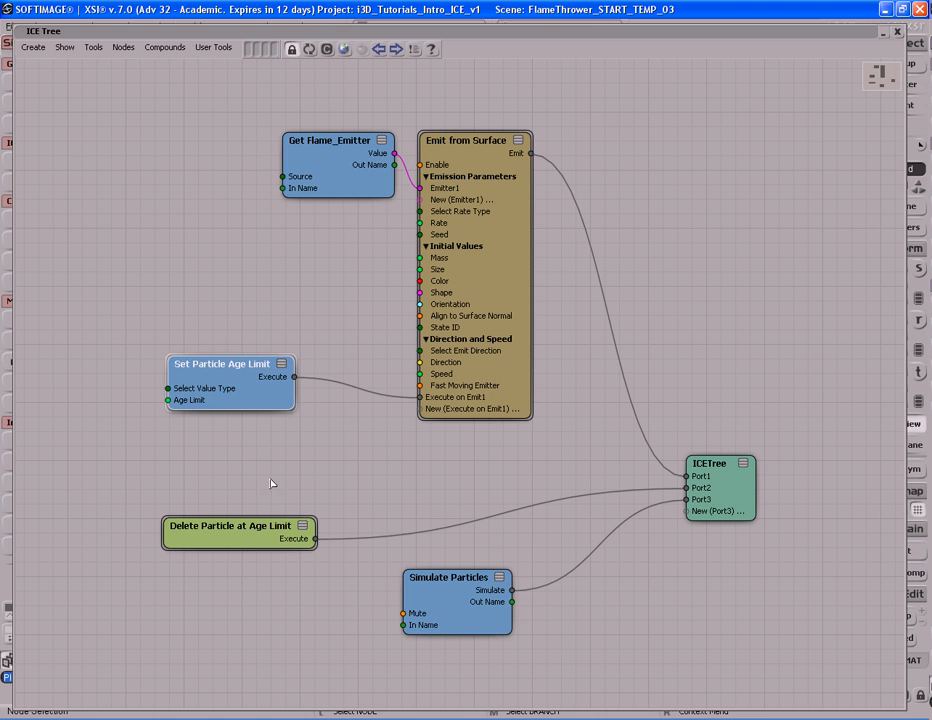
Move the Set Particle Age Limit node closer to Emit from Surface and make free space beside it in the tree.
left_click_drag(260, 406, 318, 418)
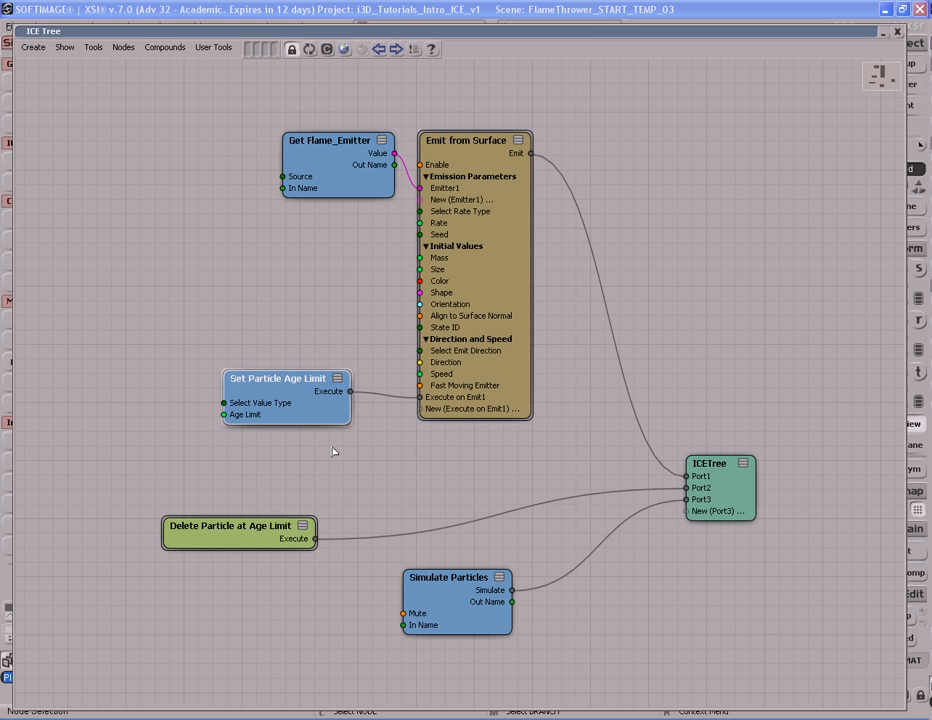
left_click_drag(329, 426, 343, 425)
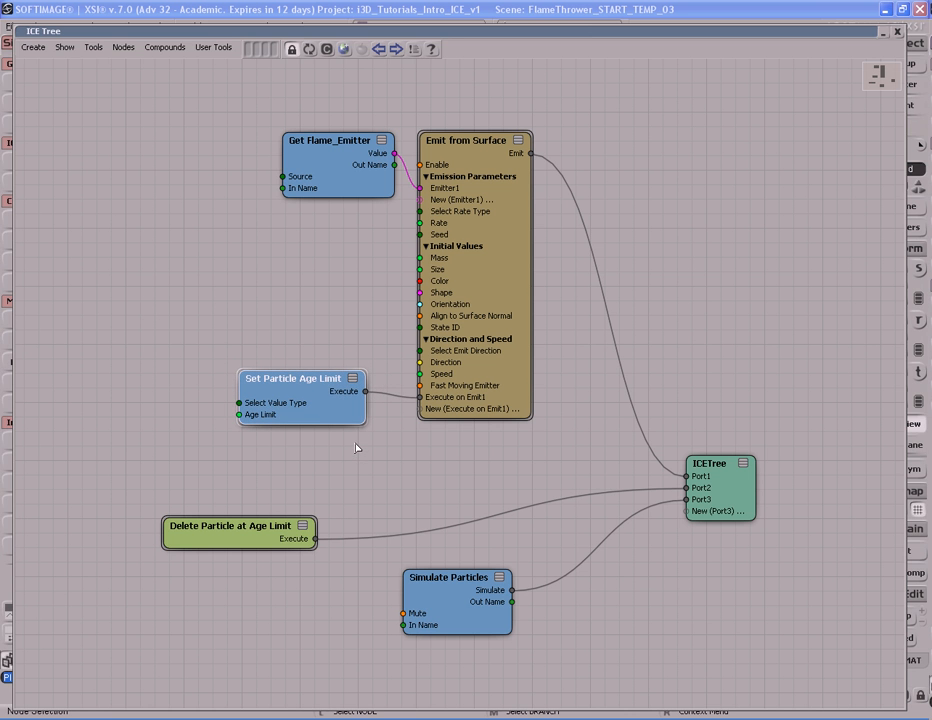
key("s")
middle_click_drag(294, 470, 264, 456)
left_click_drag(268, 456, 401, 437)
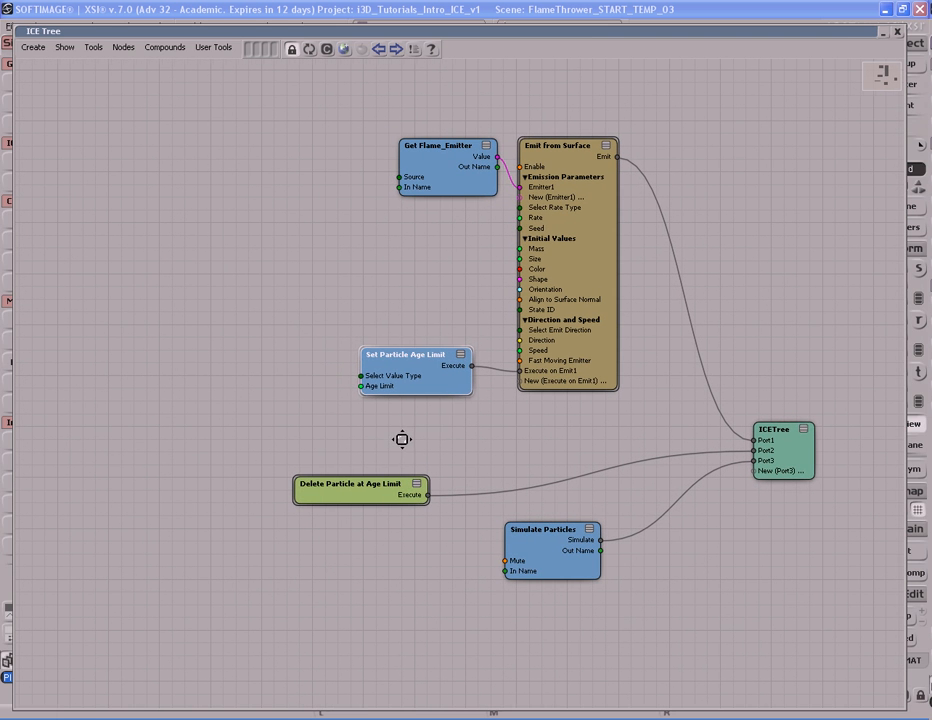
left_click(454, 412)
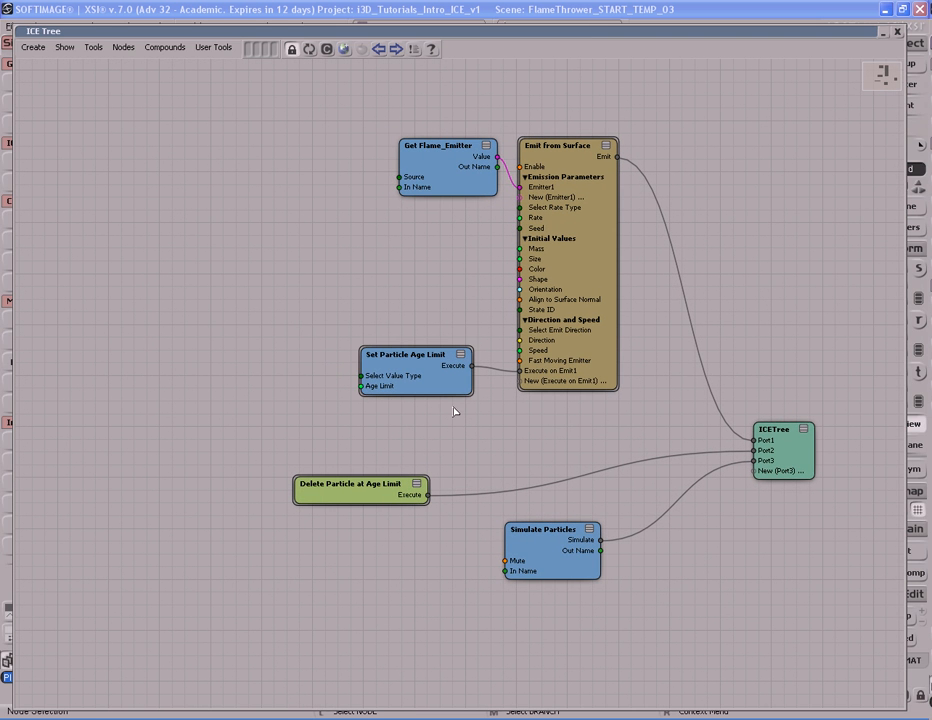
Find the turbulence nodes with "turb" and add a Turbulize Value by Range node to the ICE Tree.
left_click(344, 48)
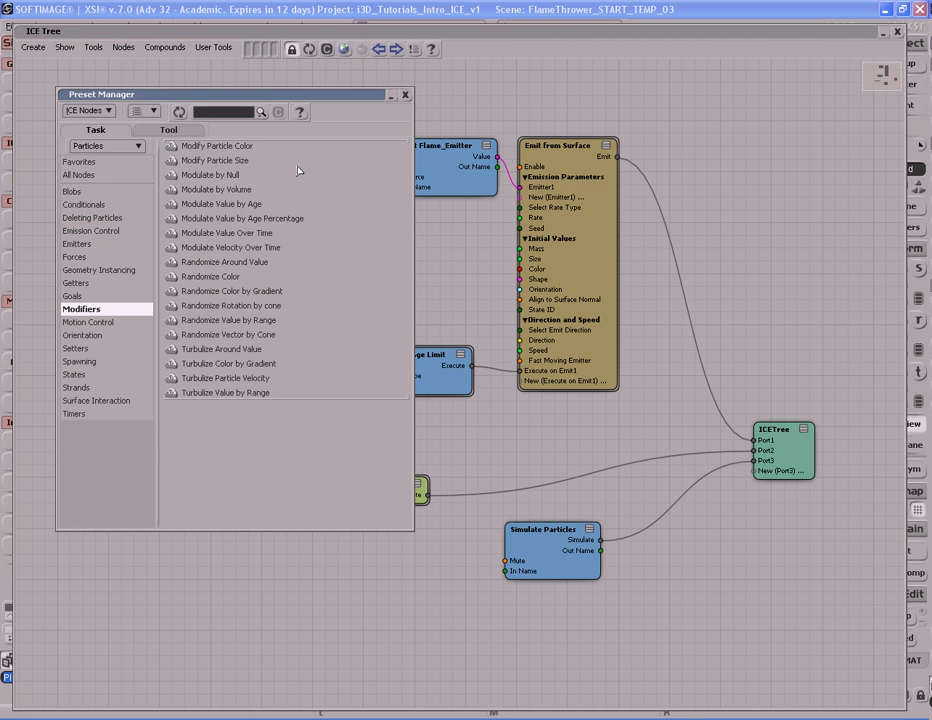
type("turb")
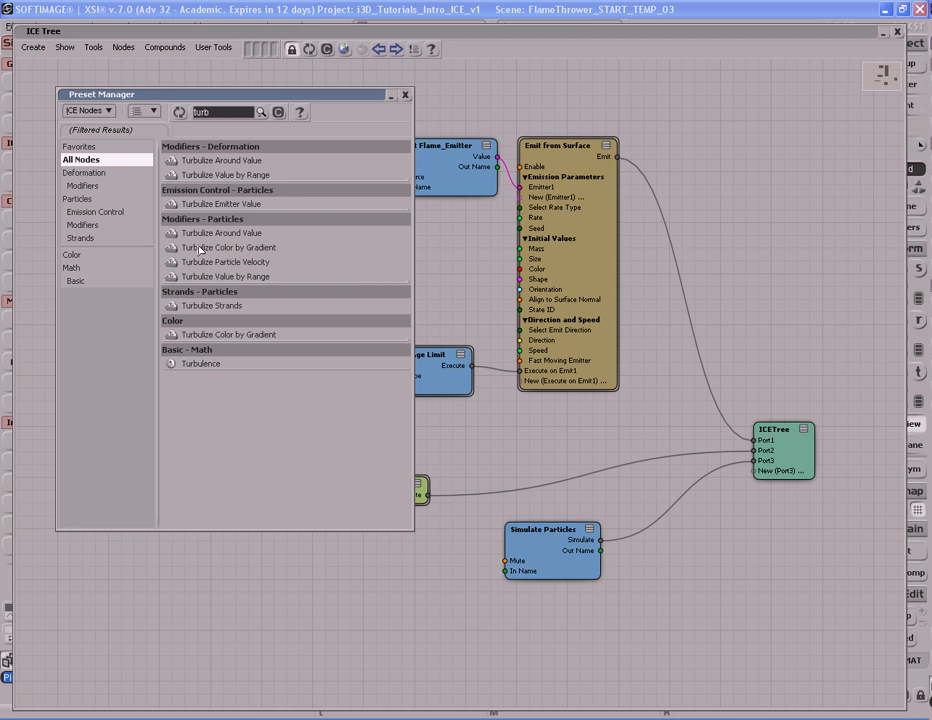
left_click(196, 175)
left_click_drag(196, 175, 334, 272)
left_click(400, 289)
left_click(333, 287)
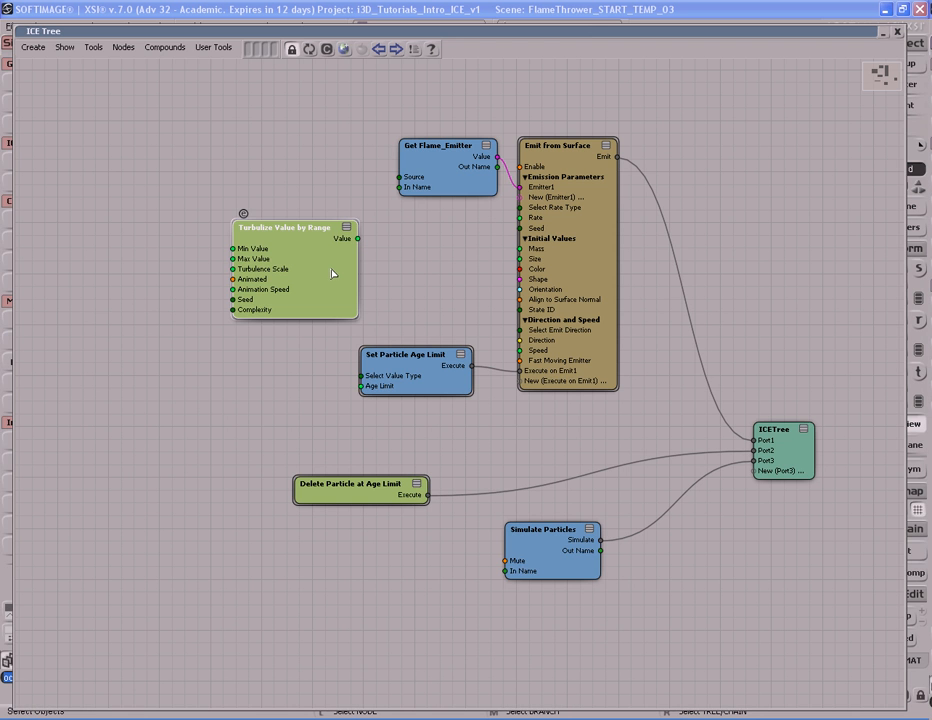
Duplicate the Turbulize Value by Range node twice, space out the copies and connect one node's Value to Set Particle Age Limit's Age Limit.
key("ctrl+d")
left_click_drag(333, 306, 131, 318)
key("ctrl+d")
left_click_drag(218, 341, 189, 445)
left_click_drag(195, 355, 186, 280)
left_click_drag(318, 286, 376, 389)
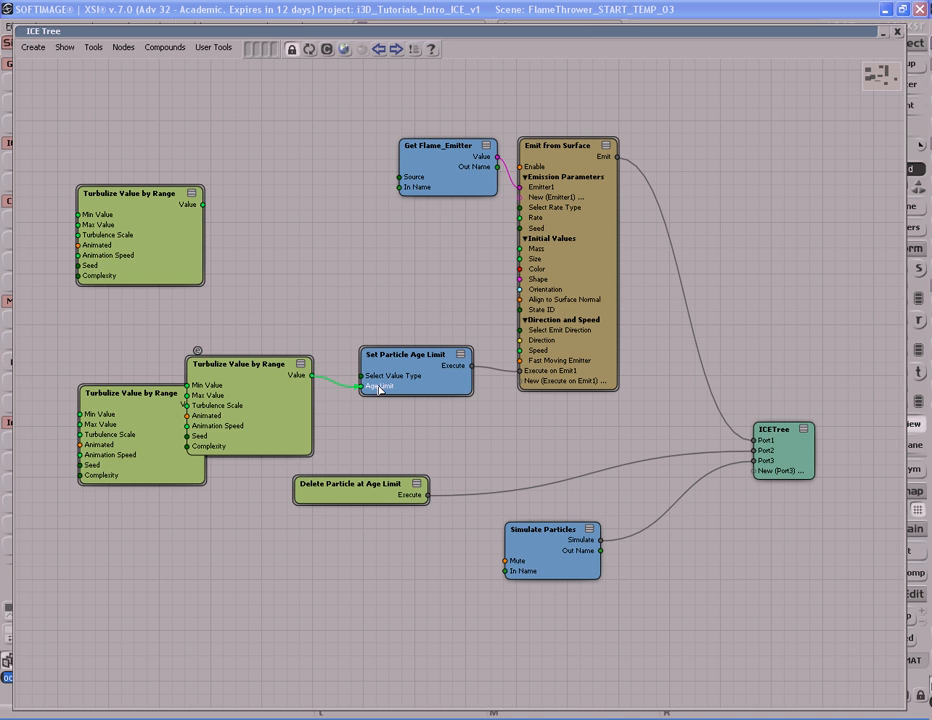
left_click_drag(281, 405, 315, 398)
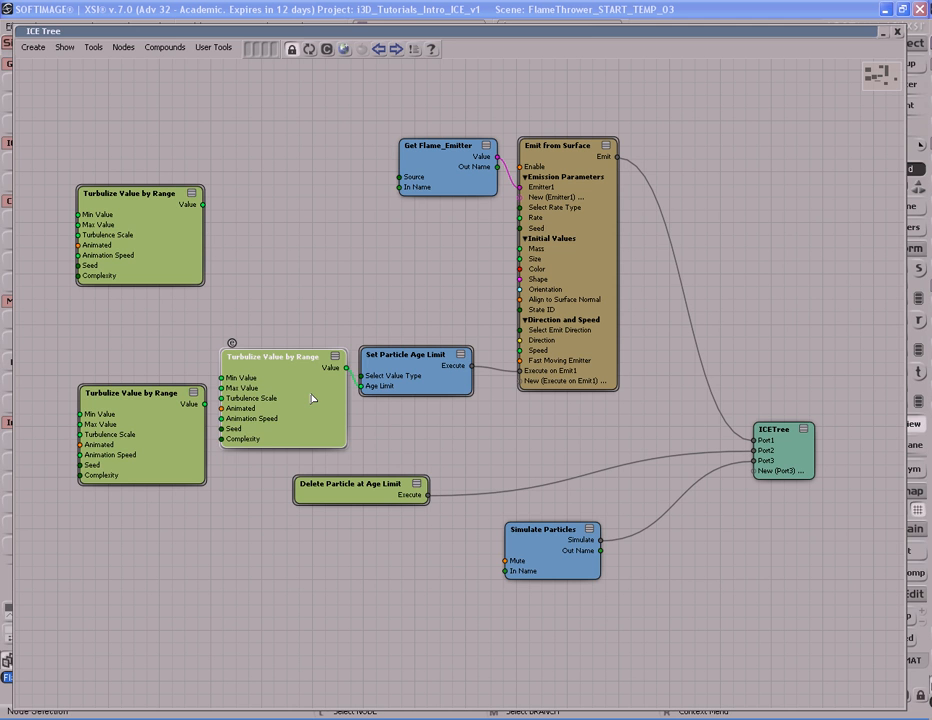
Set the connected Turbulize Value by Range node's Min Value to 2 and Max Value to 5.
double_click(312, 398)
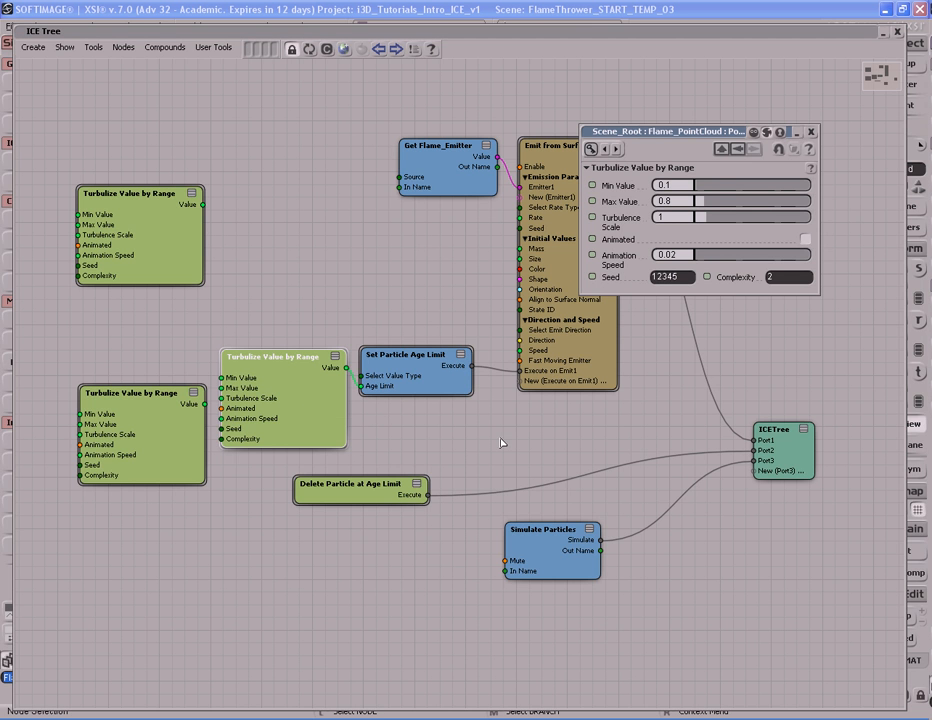
left_click(685, 186)
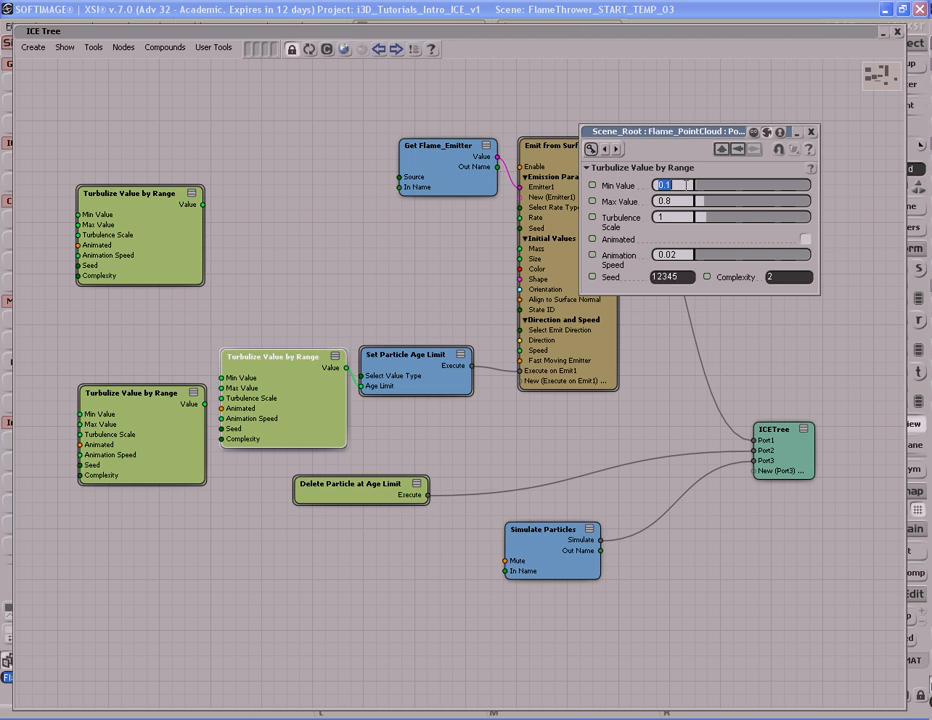
left_click(686, 201)
left_click(684, 185)
type("2")
key("Tab")
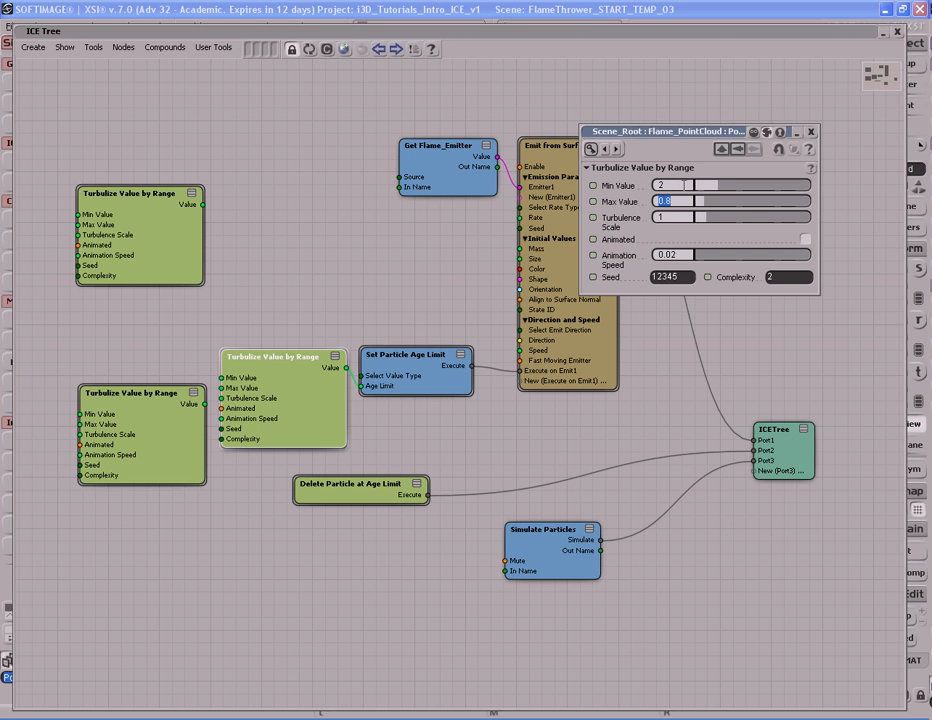
type("5")
key("Return")
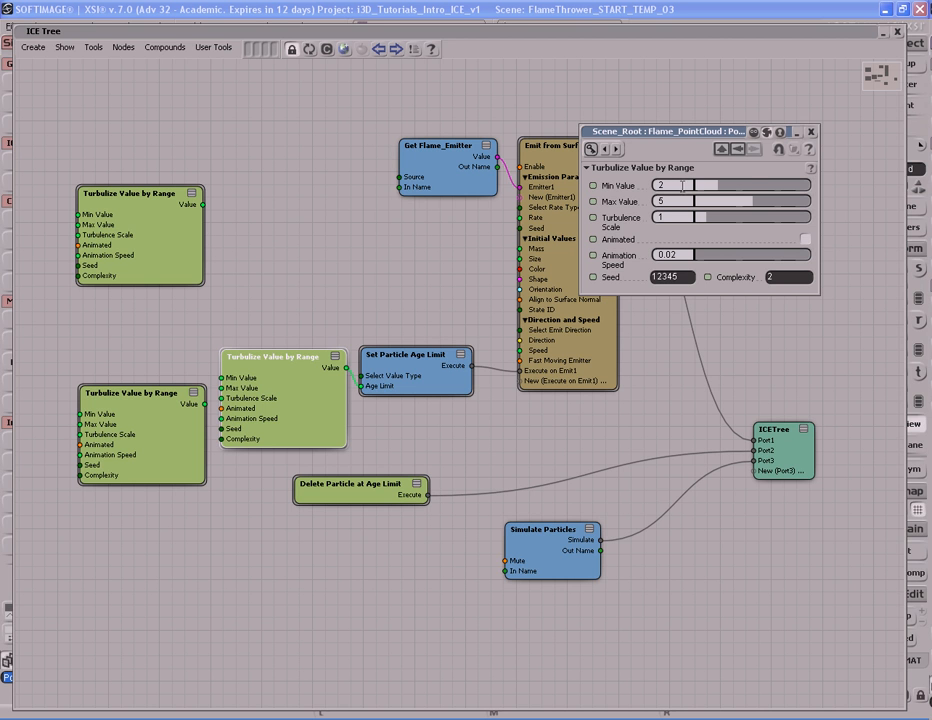
Set the same turbulize node's Turbulence Scale to 0.1, enable Animated and set Animation Speed to 0.1.
left_click(678, 186)
left_click(682, 202)
left_click(679, 186)
left_click(681, 201)
left_click(681, 185)
left_click(681, 217)
type("0.1")
left_click(805, 239)
double_click(684, 255)
type(".1")
key("Return")
left_click(811, 133)
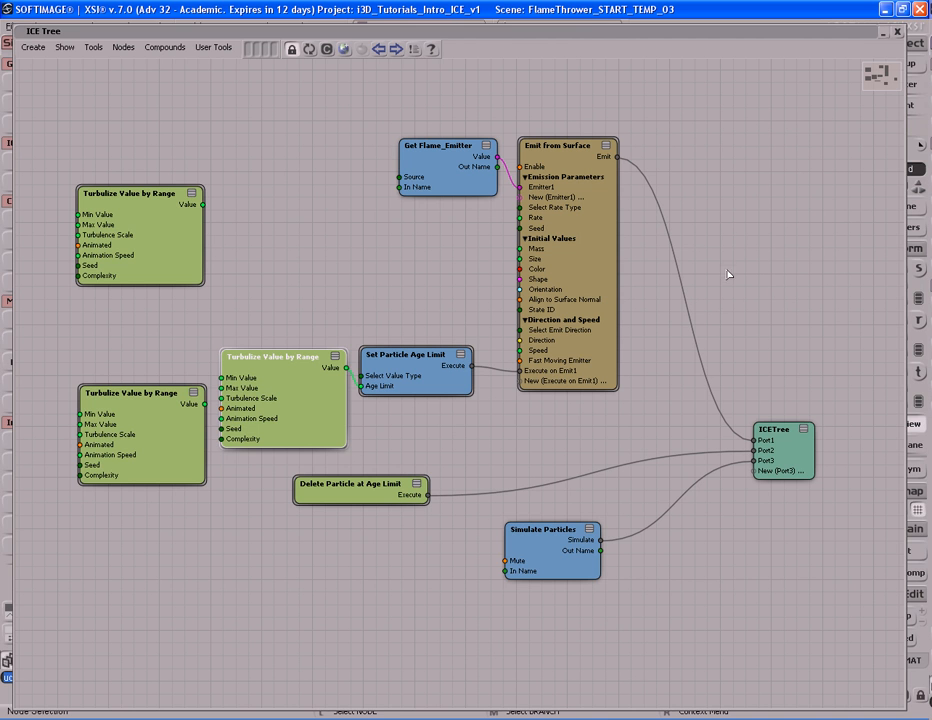
double_click(595, 33)
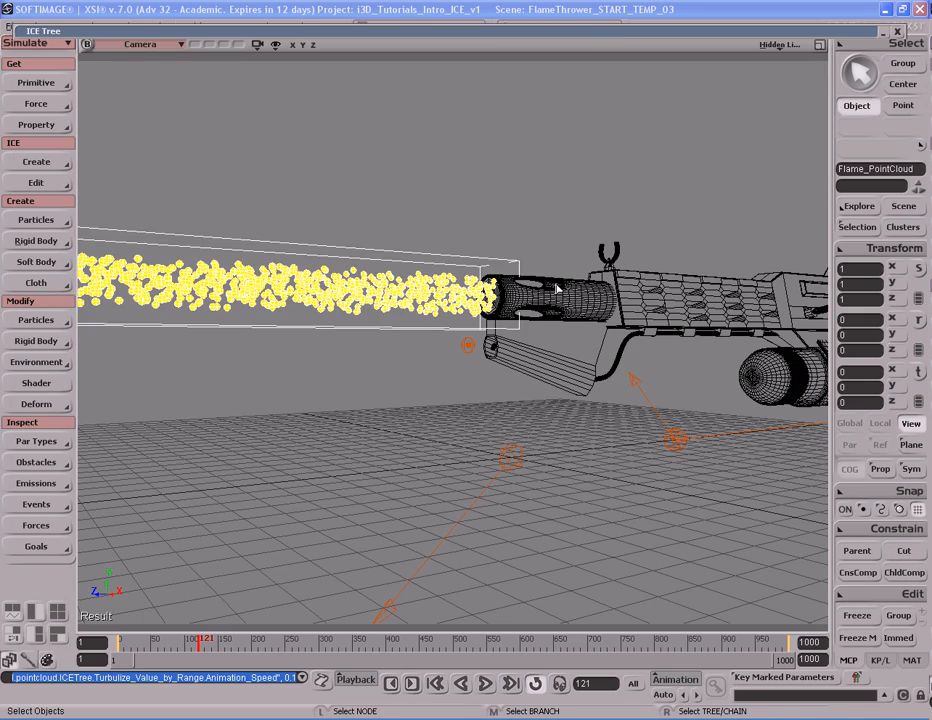
Play the simulation from the first frame and examine the flame's varying length along the whole particle stream.
key("Home")
key("Up")
key("s")
middle_click_drag(523, 414, 262, 378)
left_click_drag(450, 377, 564, 370)
middle_click_drag(564, 370, 385, 354)
right_click_drag(603, 354, 540, 347)
middle_click_drag(540, 347, 585, 350)
left_click_drag(518, 356, 661, 337)
middle_click_drag(661, 337, 715, 339)
left_click_drag(630, 339, 598, 341)
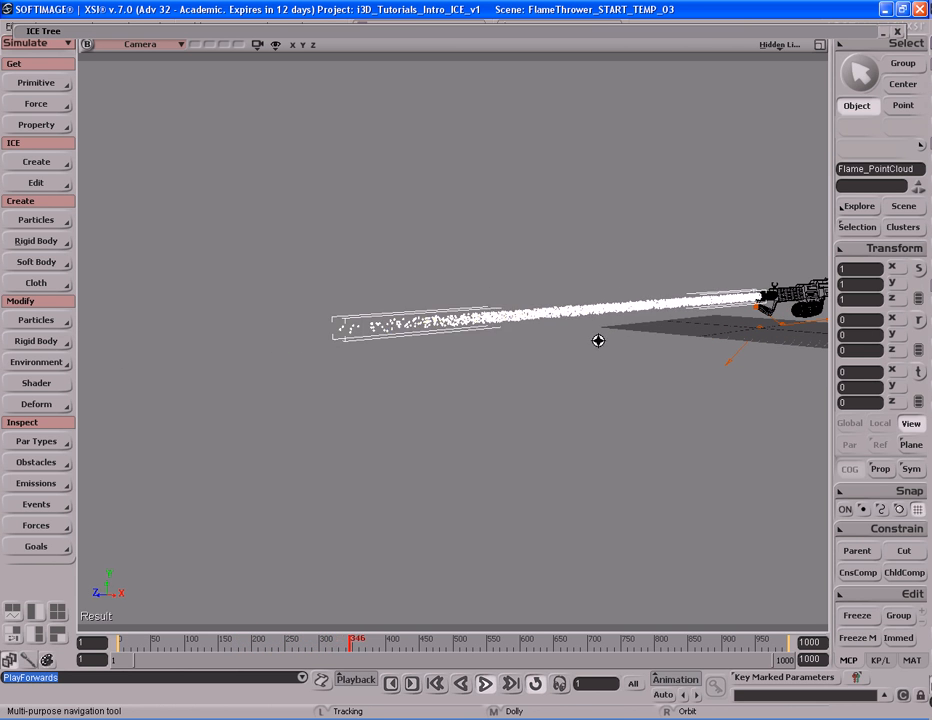
key("space")
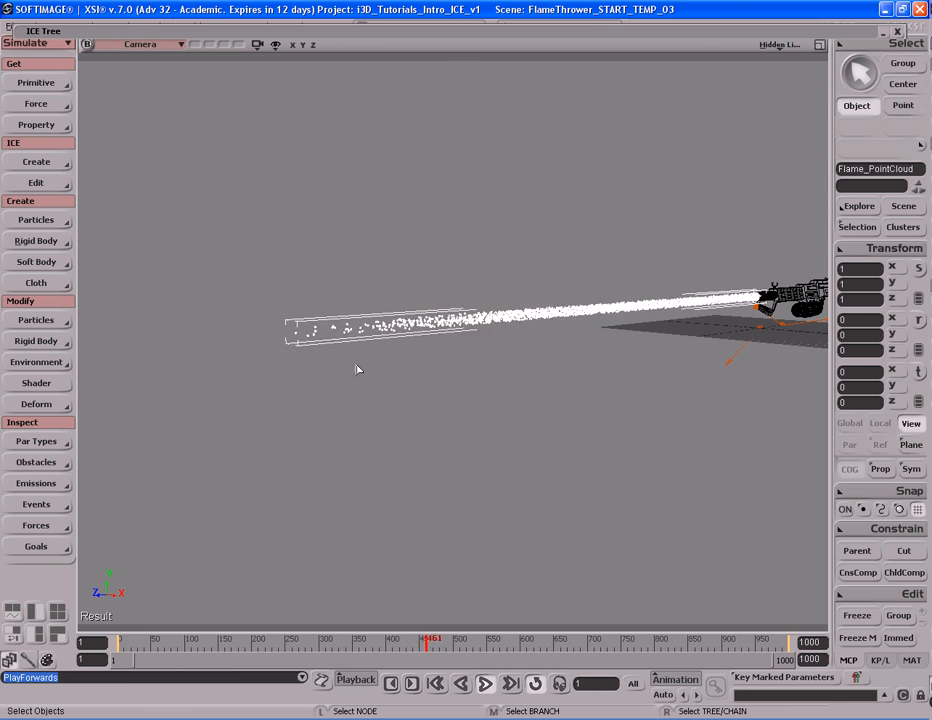
key("s")
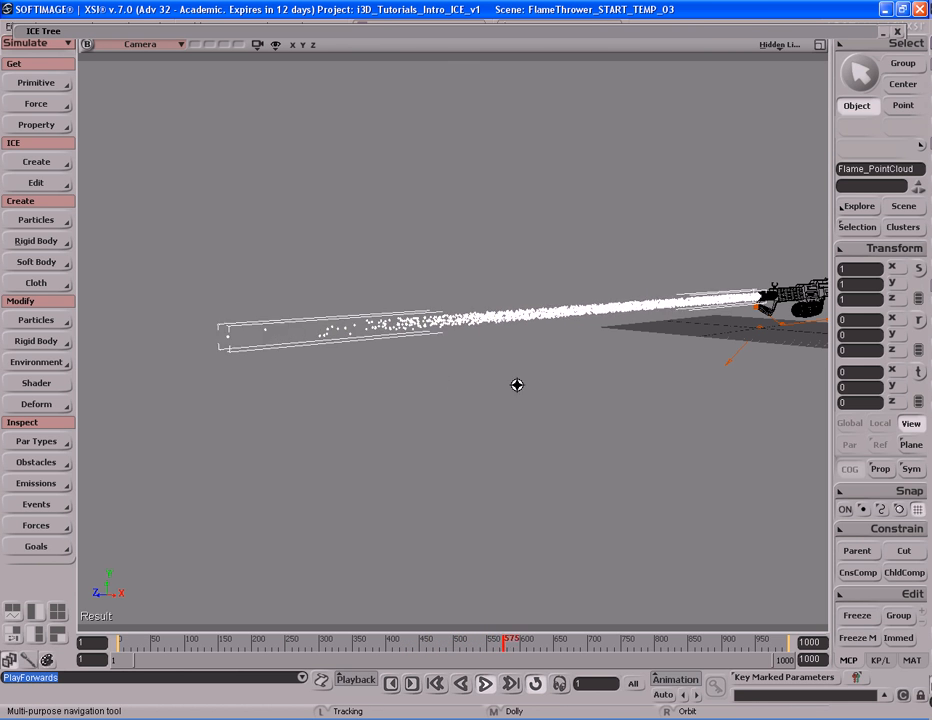
middle_click_drag(545, 376, 526, 369)
left_click_drag(526, 369, 509, 376)
middle_click_drag(480, 376, 508, 376)
left_click_drag(508, 376, 505, 376)
key("space")
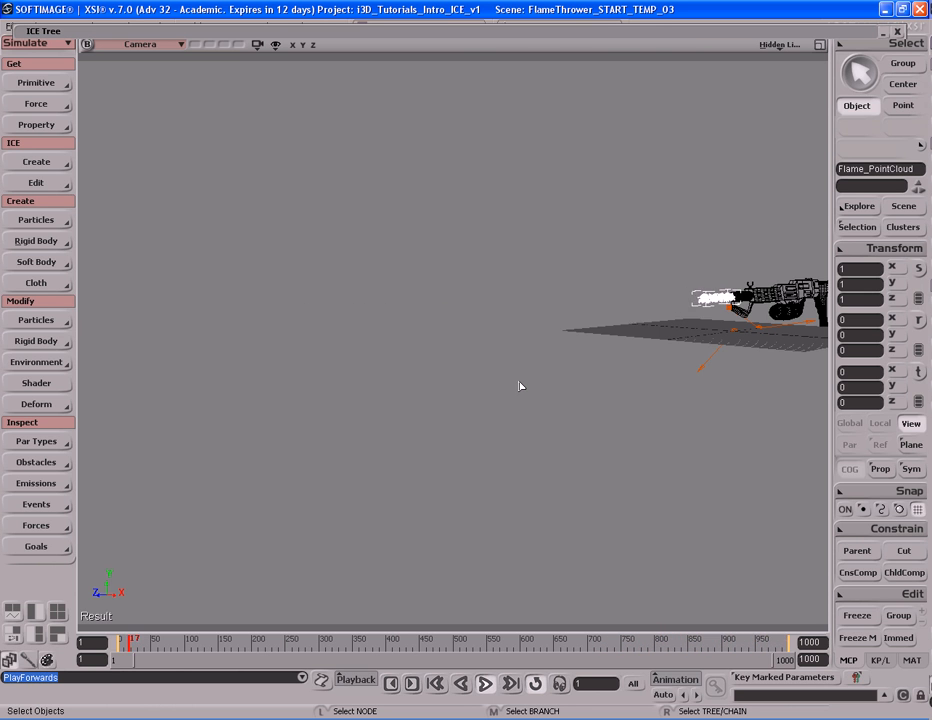
Restore the ICE Tree and space out Emit from Surface, Set Particle Age Limit and the connected Turbulize Value by Range node.
left_click(516, 36)
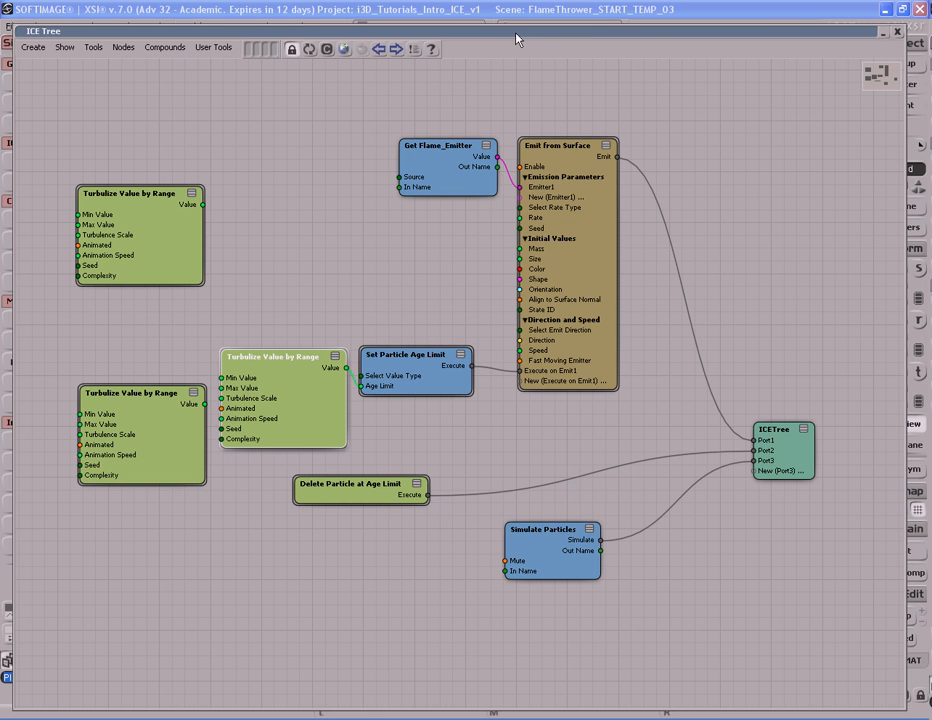
left_click(597, 268)
left_click_drag(597, 268, 619, 263)
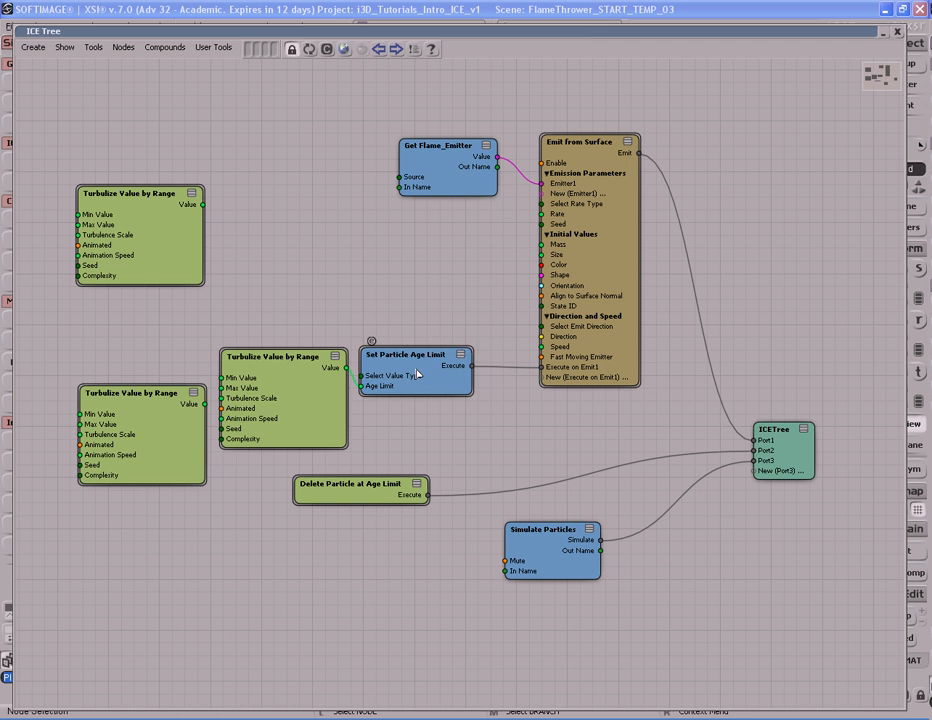
left_click_drag(415, 356, 450, 357)
left_click_drag(321, 397, 350, 407)
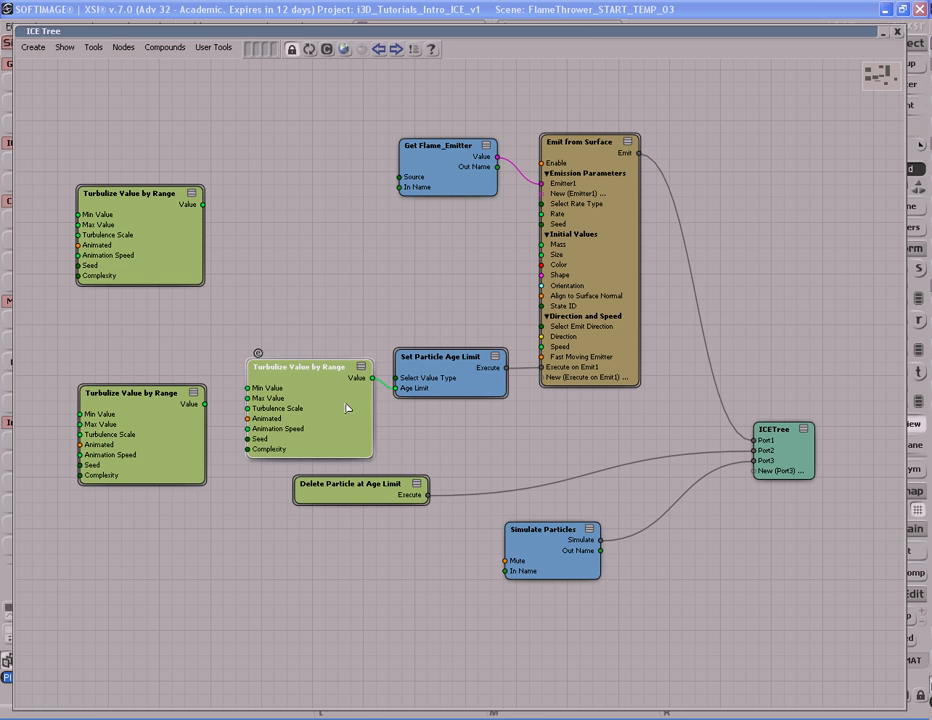
left_click(339, 302)
mouse_move(381, 412)
middle_mouse_down()
mouse_move(380, 378)
mouse_move(379, 395)
middle_mouse_up()
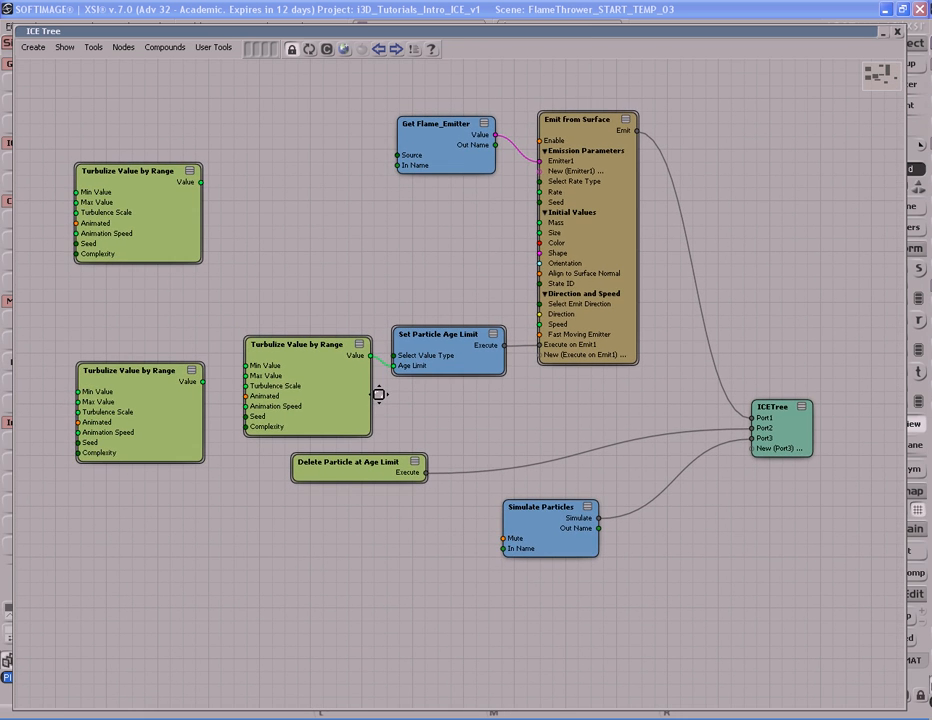
left_click_drag(365, 398, 359, 383)
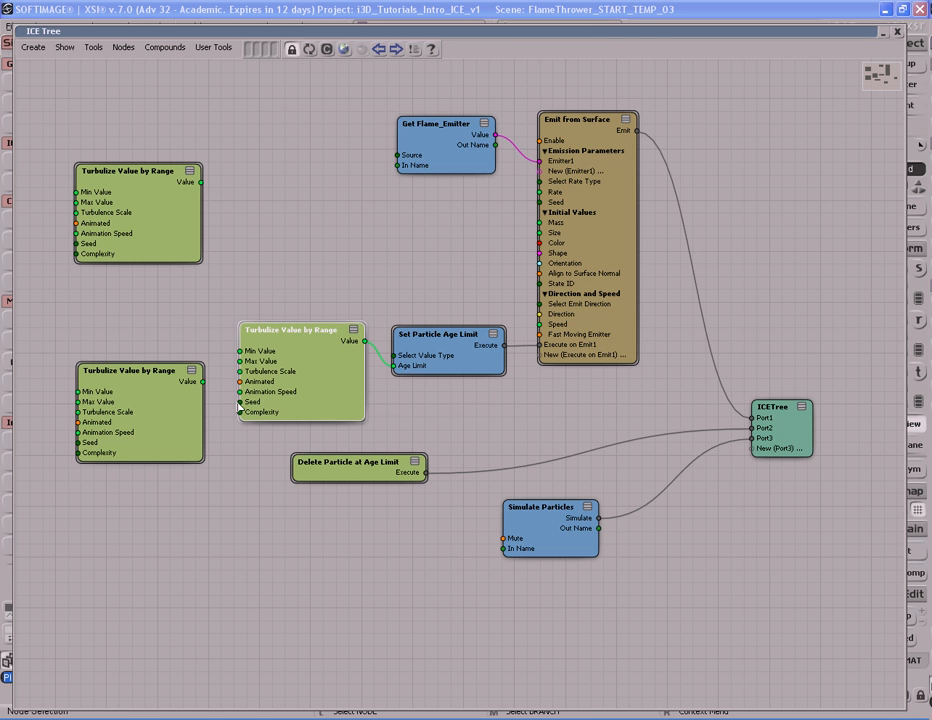
Stack the two unconnected Turbulize Value by Range nodes closer together, ahead of the connected turbulize node.
left_click_drag(164, 418, 146, 427)
left_click_drag(175, 223, 154, 287)
left_click_drag(157, 419, 157, 415)
left_click(162, 306)
left_click(156, 400)
left_click(156, 293)
Connect the upper spare turbulize node's Value to the connected turbulize node's Min Value and the lower one's Value to its Max Value.
double_click(301, 345)
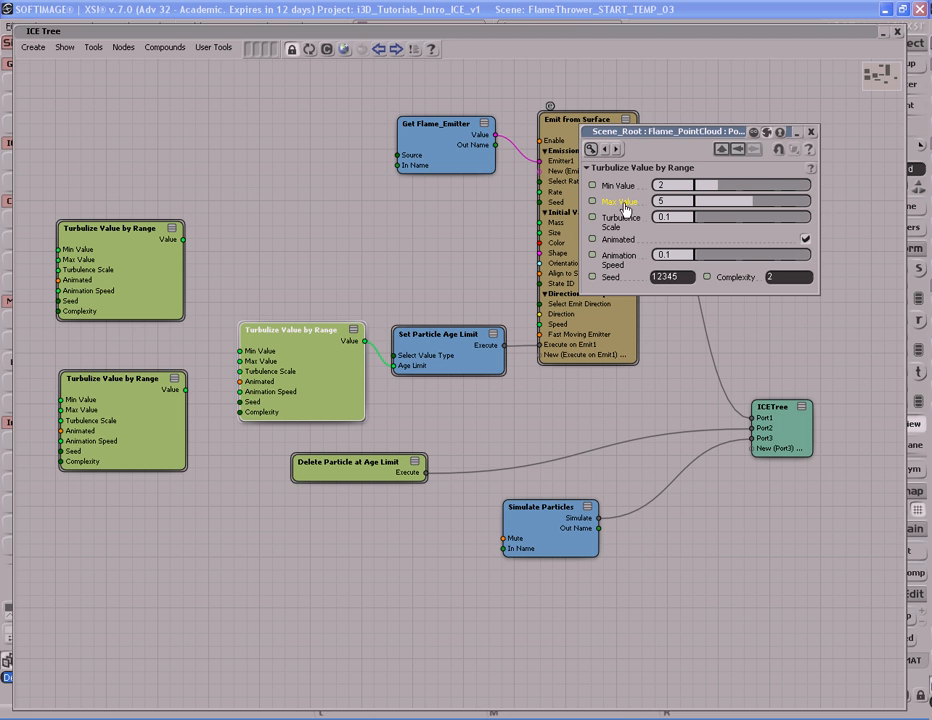
left_click(811, 132)
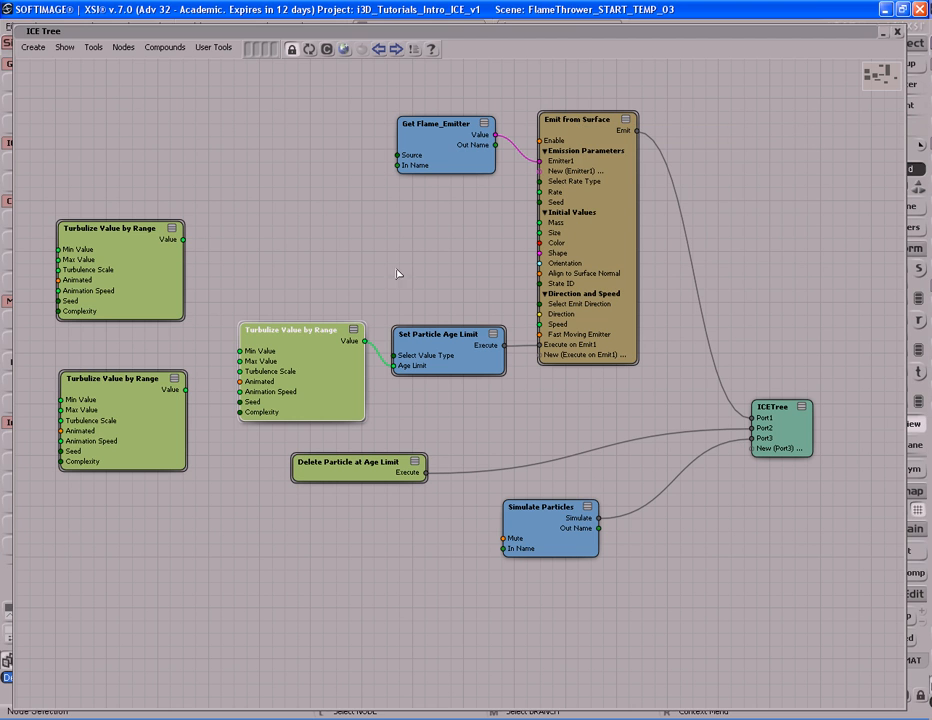
left_click_drag(184, 243, 242, 352)
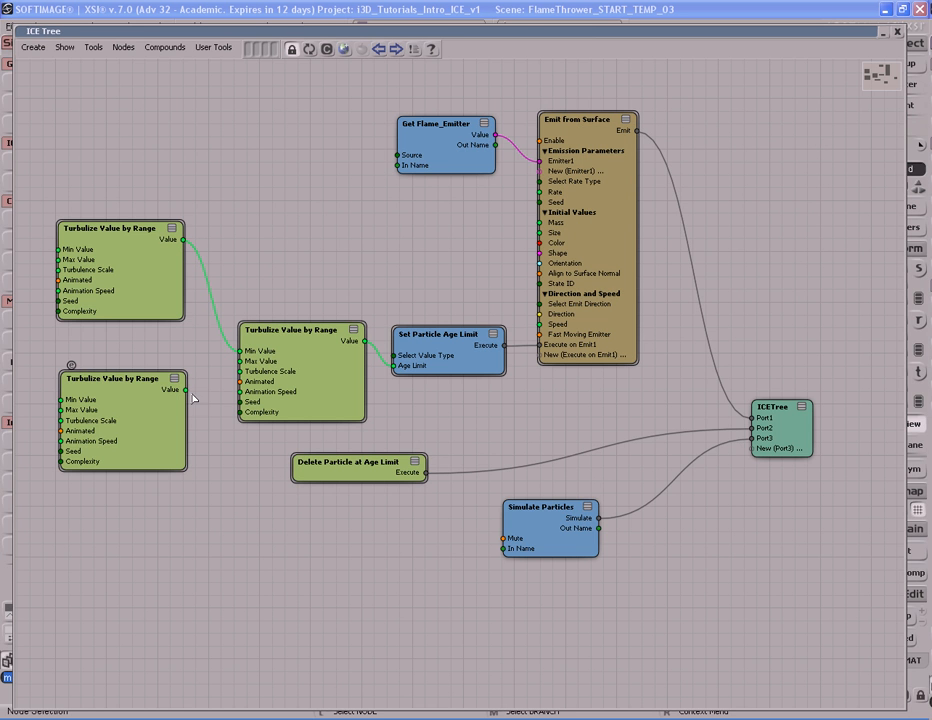
left_click_drag(185, 391, 265, 368)
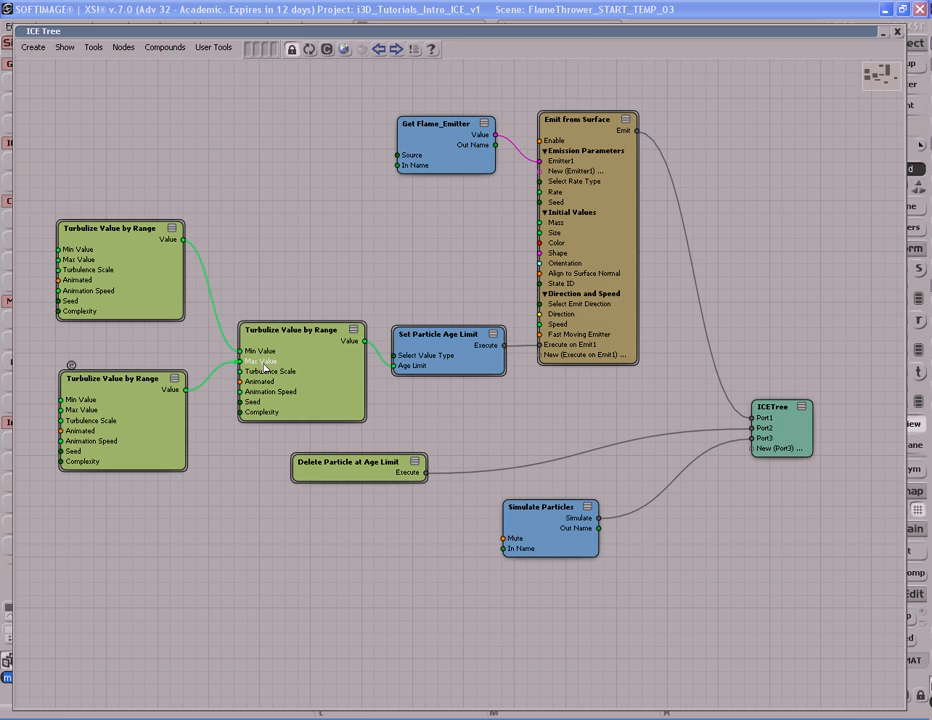
Set the Min Value to 1 and Max Value to 2.5 on the turbulize node that feeds Min Value.
mouse_move(157, 268)
left_mouse_down()
mouse_move(157, 258)
mouse_move(169, 277)
mouse_move(160, 254)
mouse_move(160, 263)
left_mouse_up()
double_click(157, 271)
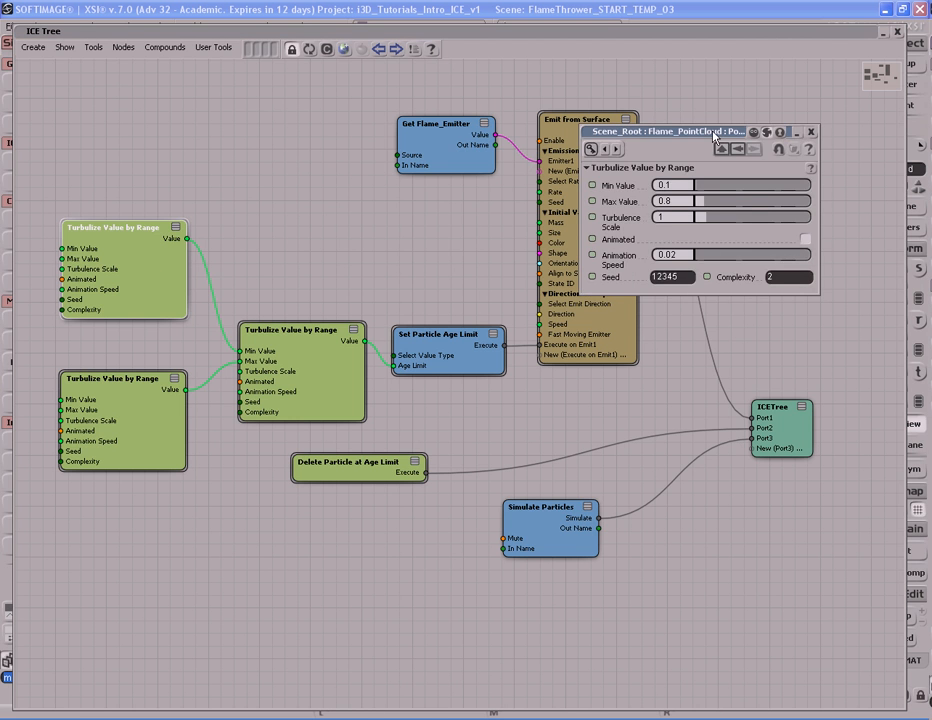
left_click_drag(660, 131, 393, 149)
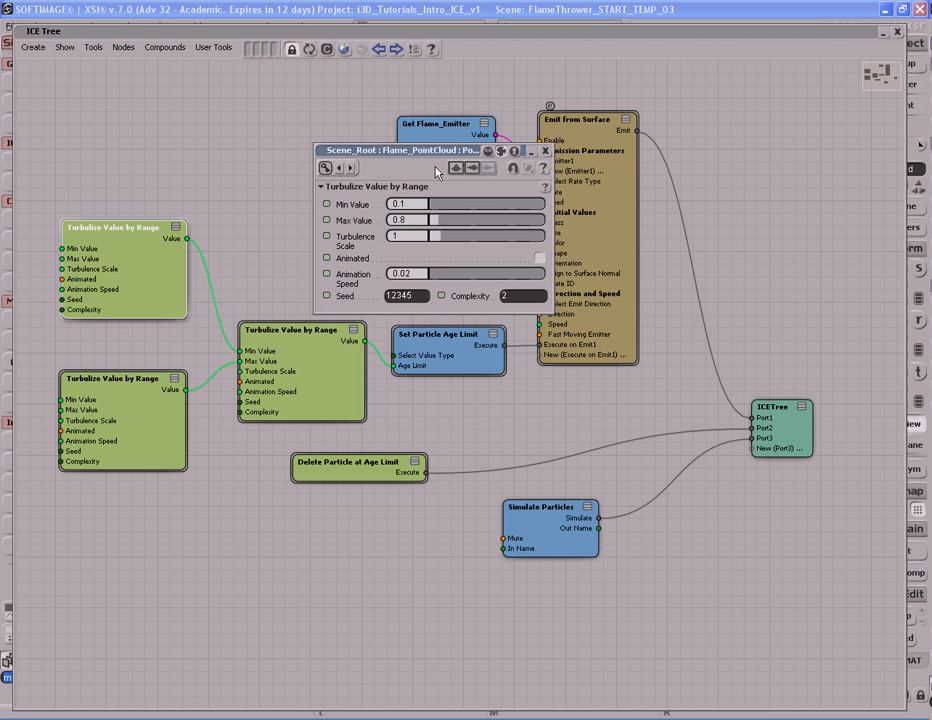
left_click(421, 204)
left_click_drag(426, 152, 330, 132)
double_click(150, 257)
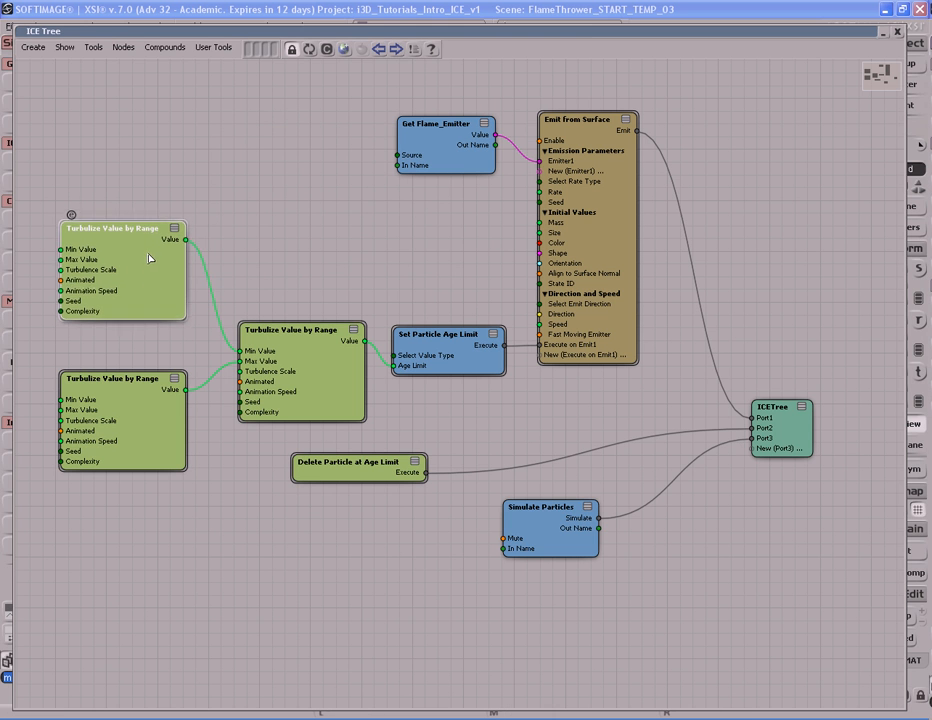
left_click(321, 185)
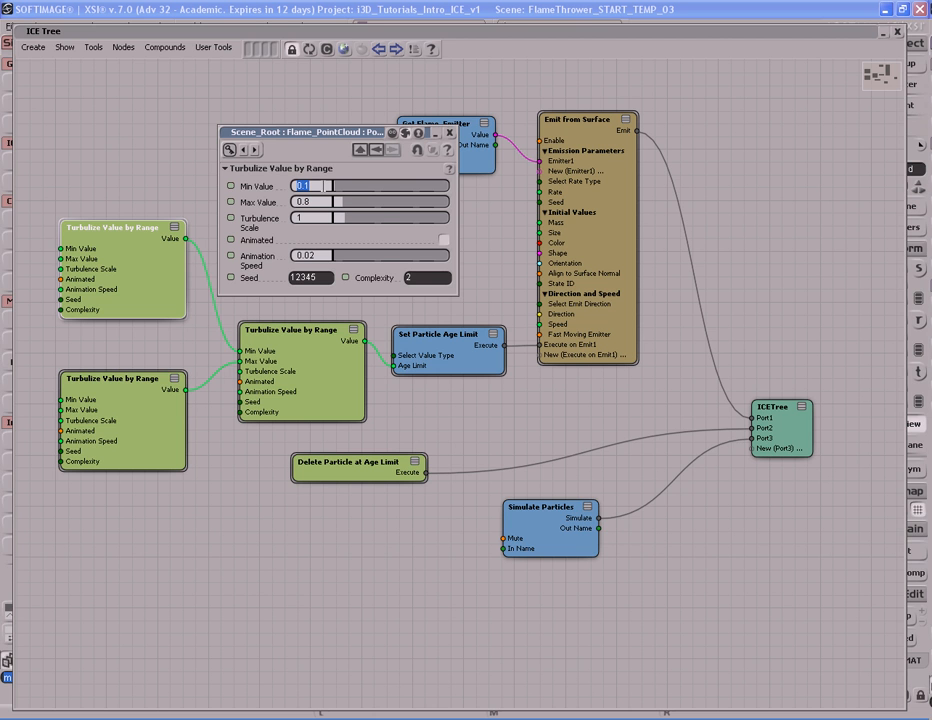
type("1")
left_click(325, 201)
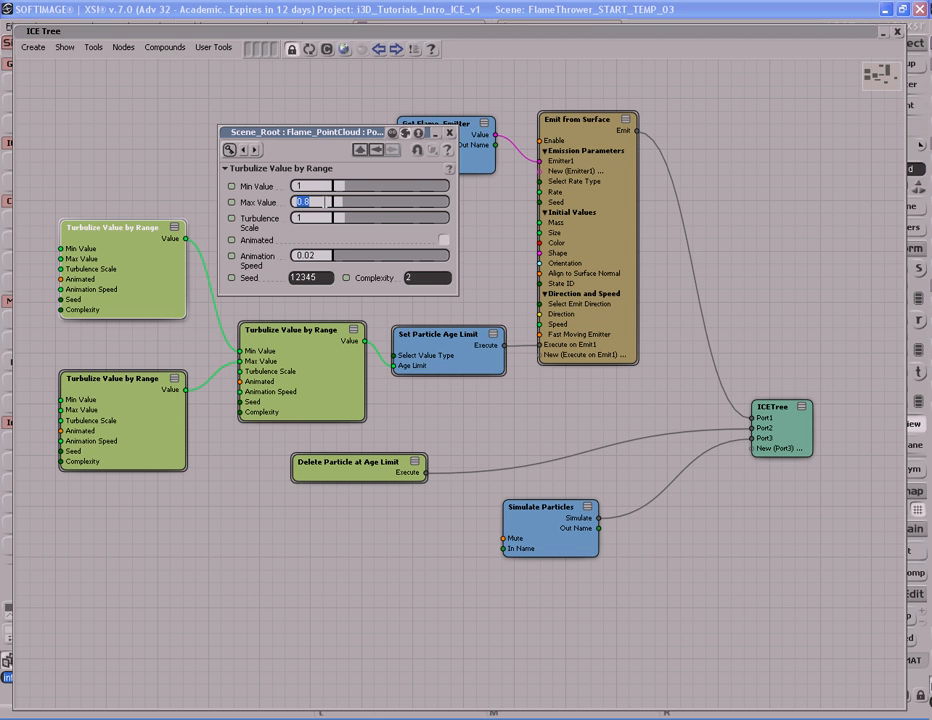
type("2.5")
key("Return")
left_click(450, 134)
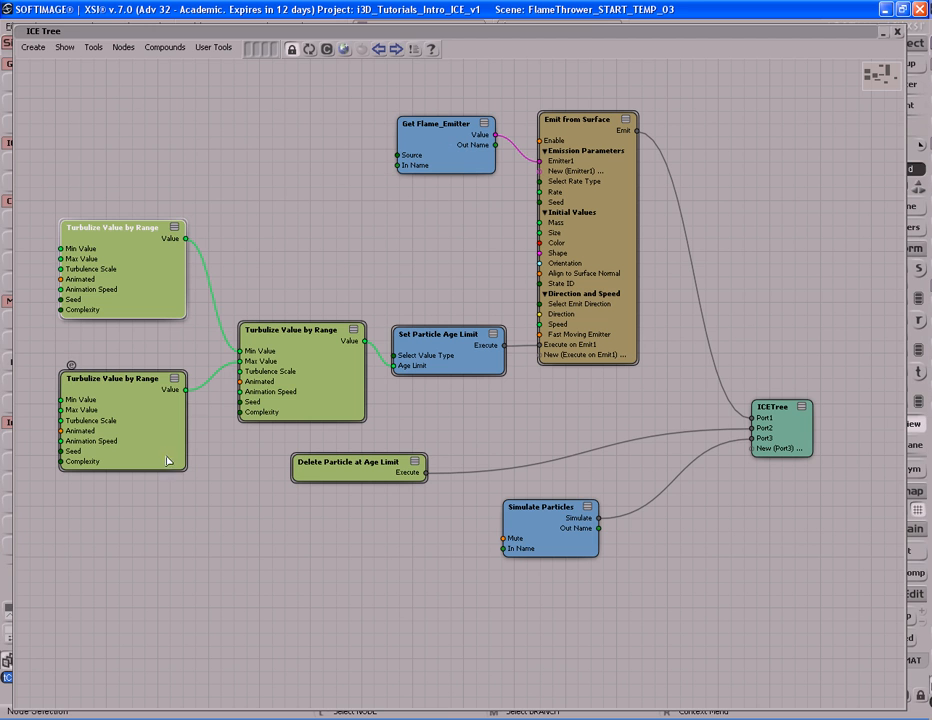
Set the Min Value to 2.5 and Max Value to 3.5 on the turbulize node that feeds Max Value.
double_click(153, 422)
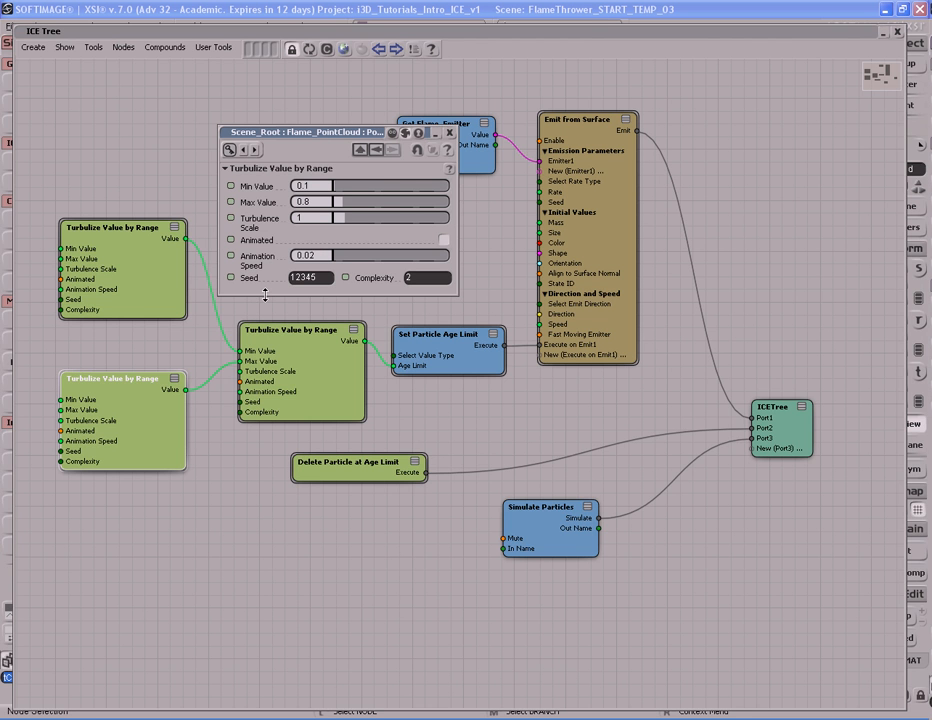
left_click(325, 186)
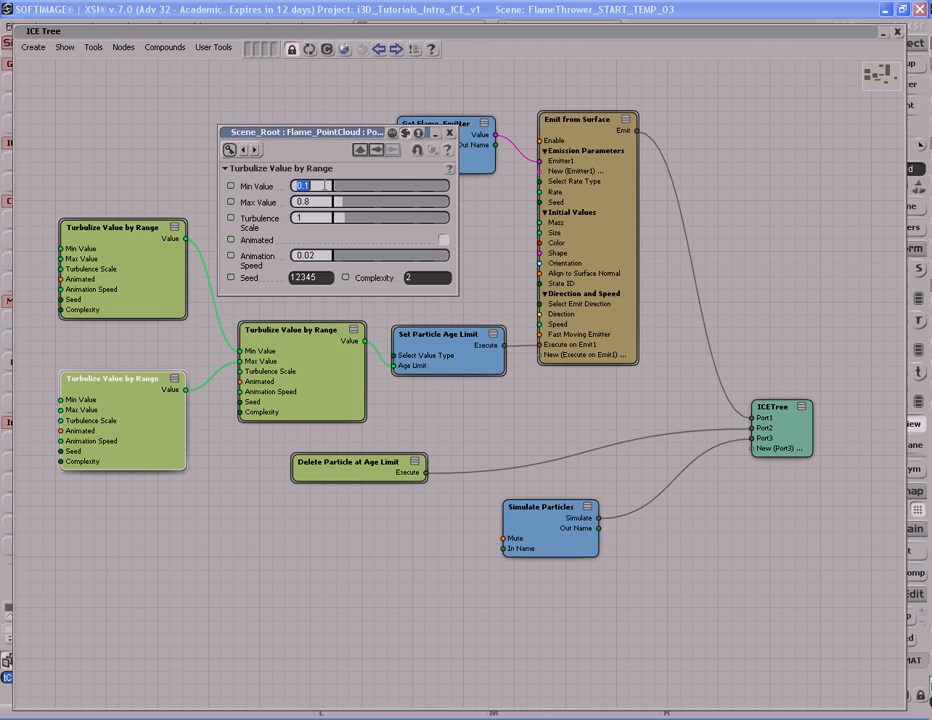
type("2.5")
left_click(322, 201)
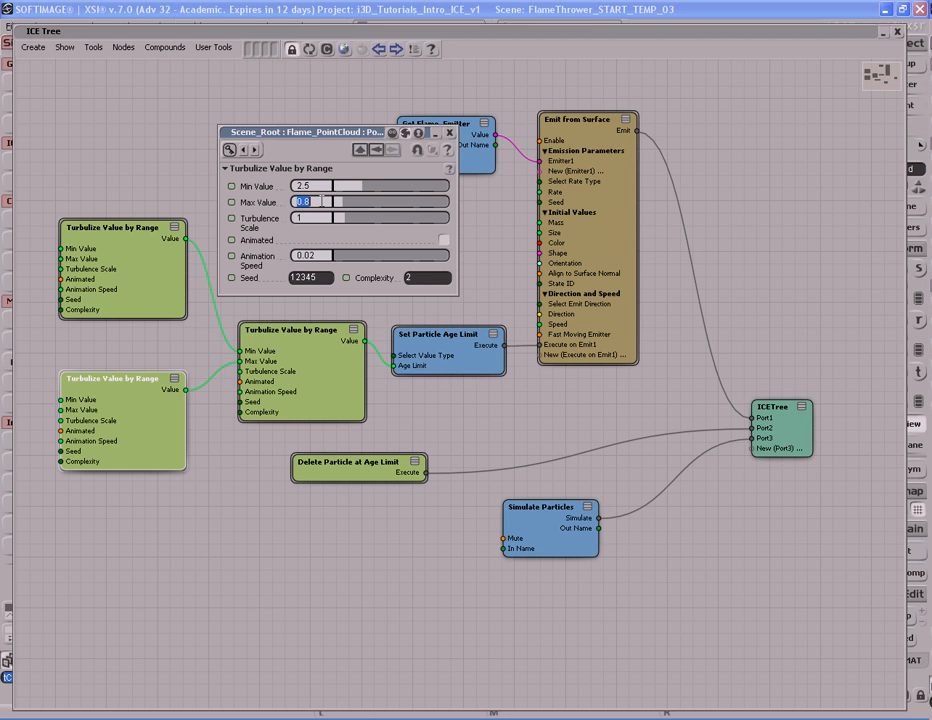
type("3.5")
key("Return")
left_click(450, 135)
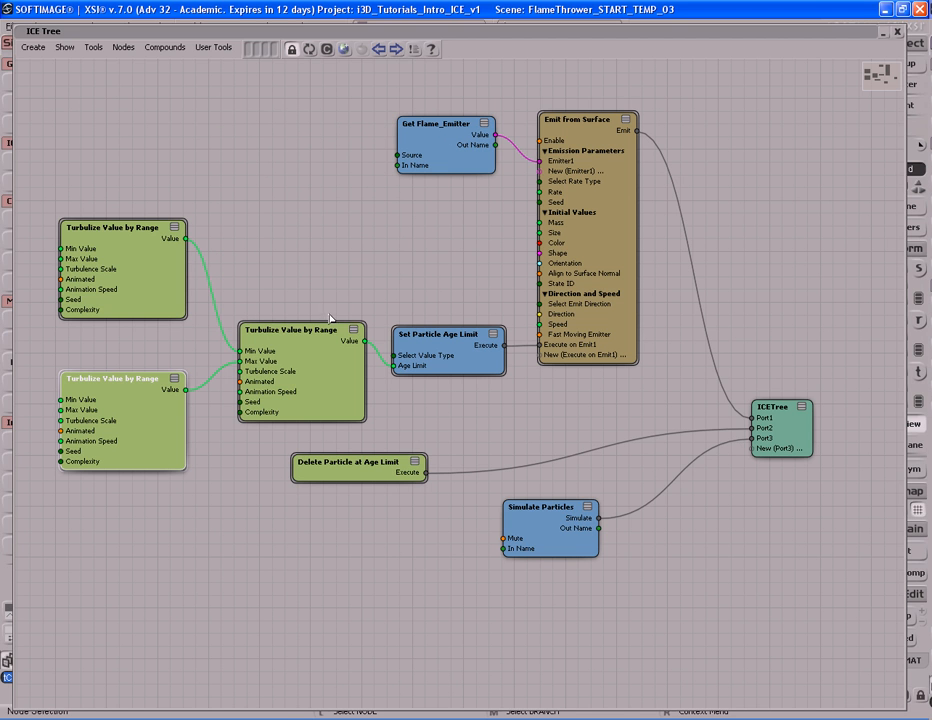
Check which parameters remain in the properties of the turbulize node that drives Age Limit.
left_click_drag(322, 371, 316, 358)
double_click(316, 356)
left_click(311, 186)
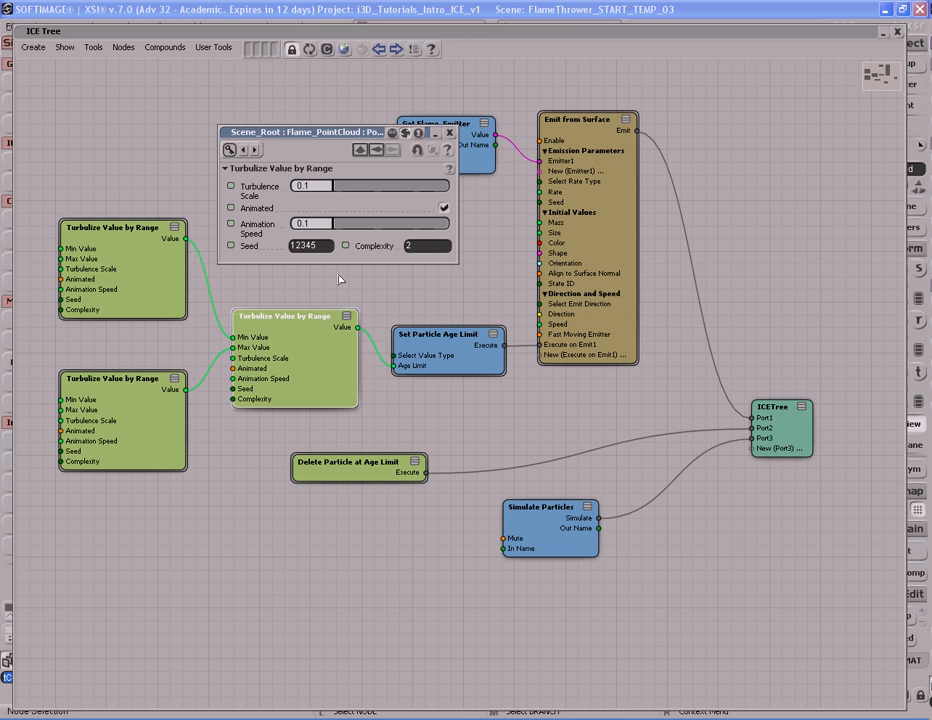
left_click(450, 135)
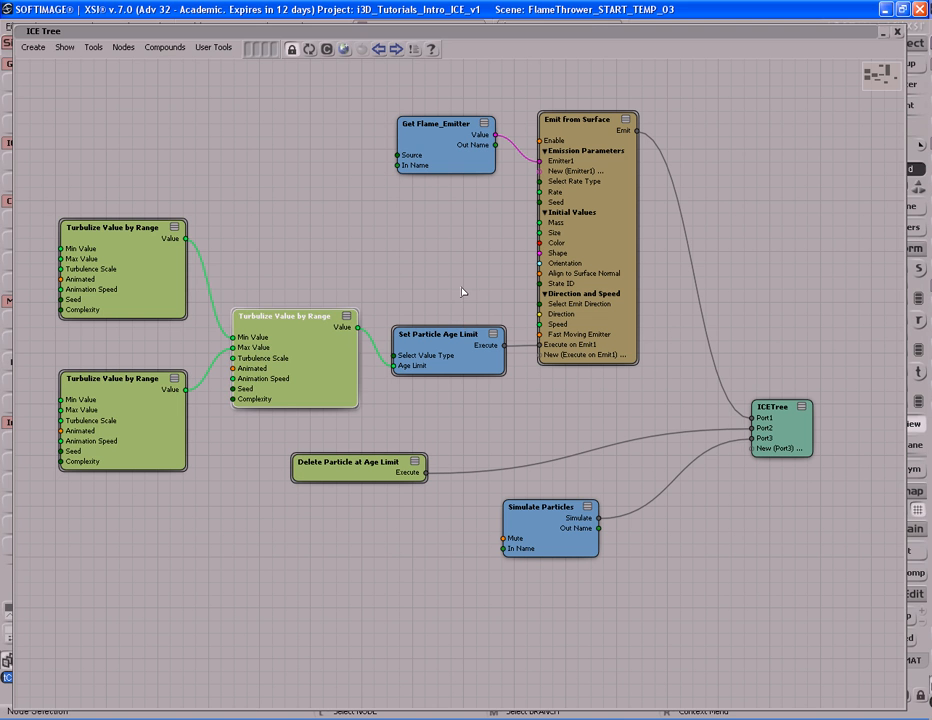
left_click(462, 292)
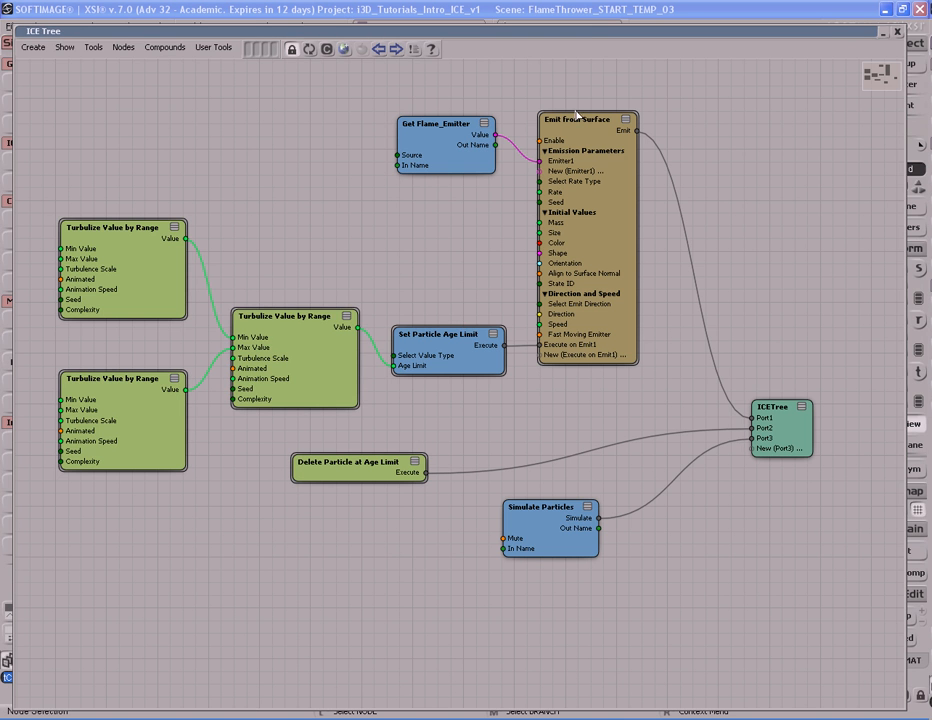
Collapse the ICE Tree and examine the flame during playback with the nested turbulence driving the particle lifetime.
double_click(643, 32)
key("s")
left_click_drag(606, 376, 537, 386)
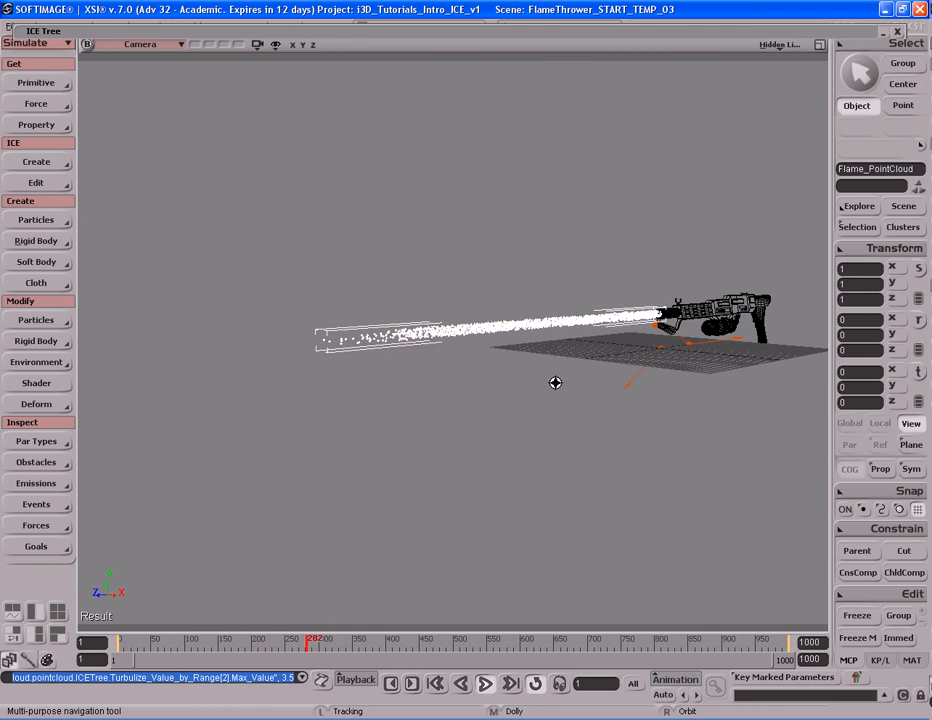
middle_click_drag(537, 386, 451, 387)
right_click_drag(474, 368, 439, 358)
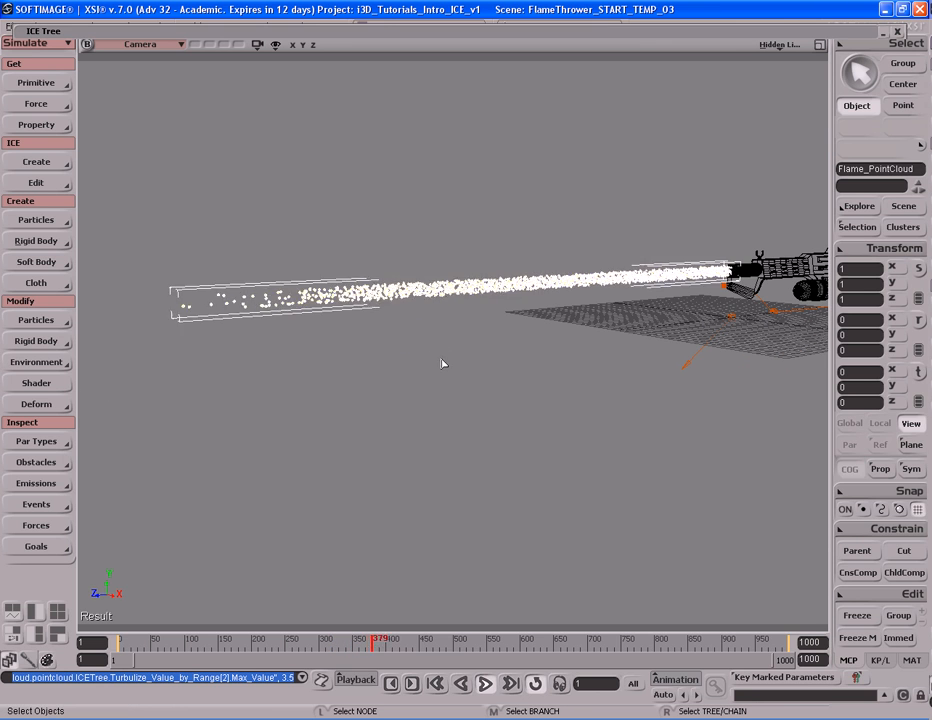
key("s")
middle_click_drag(295, 381, 422, 364)
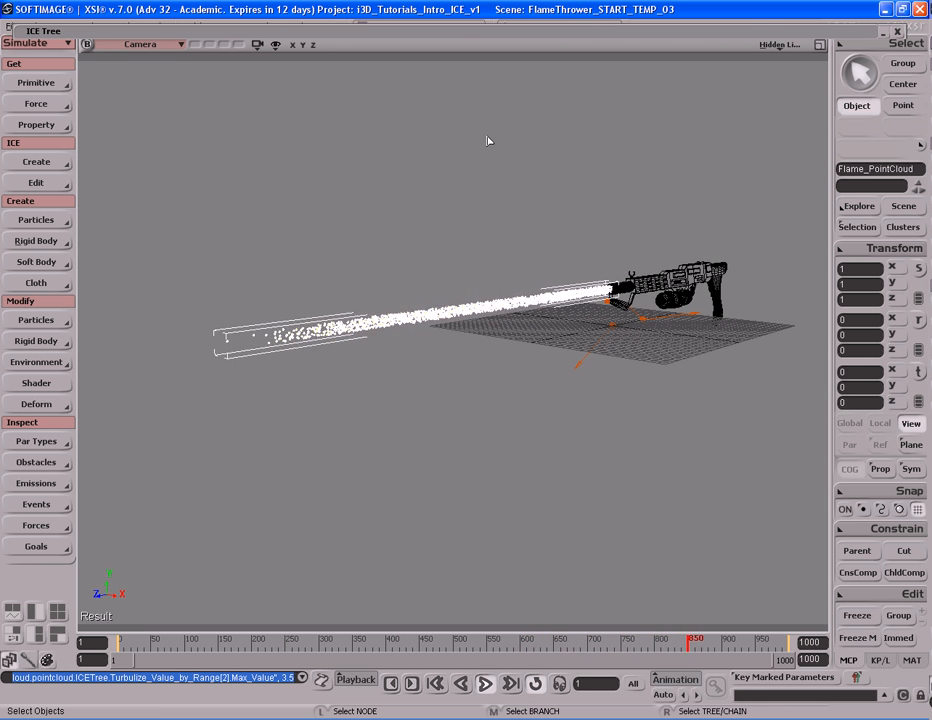
key("Escape")
Reopen the ICE Tree, move Delete Particle at Age Limit above Simulate Particles and collapse both nodes.
double_click(352, 30)
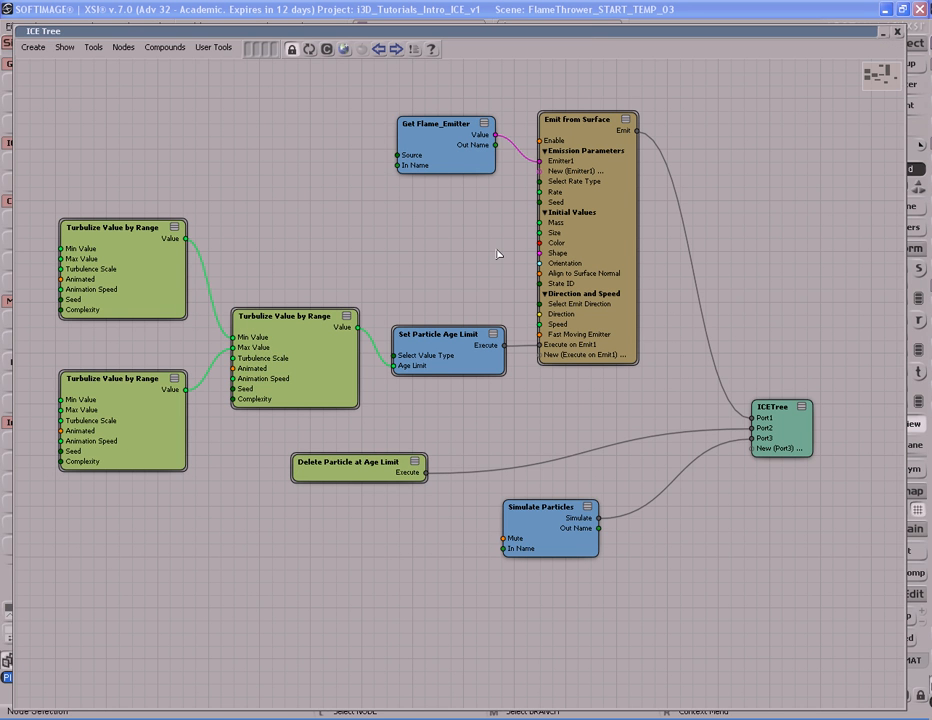
middle_click_drag(535, 512, 491, 387)
left_click_drag(326, 355, 509, 345)
left_click_drag(514, 404, 516, 531)
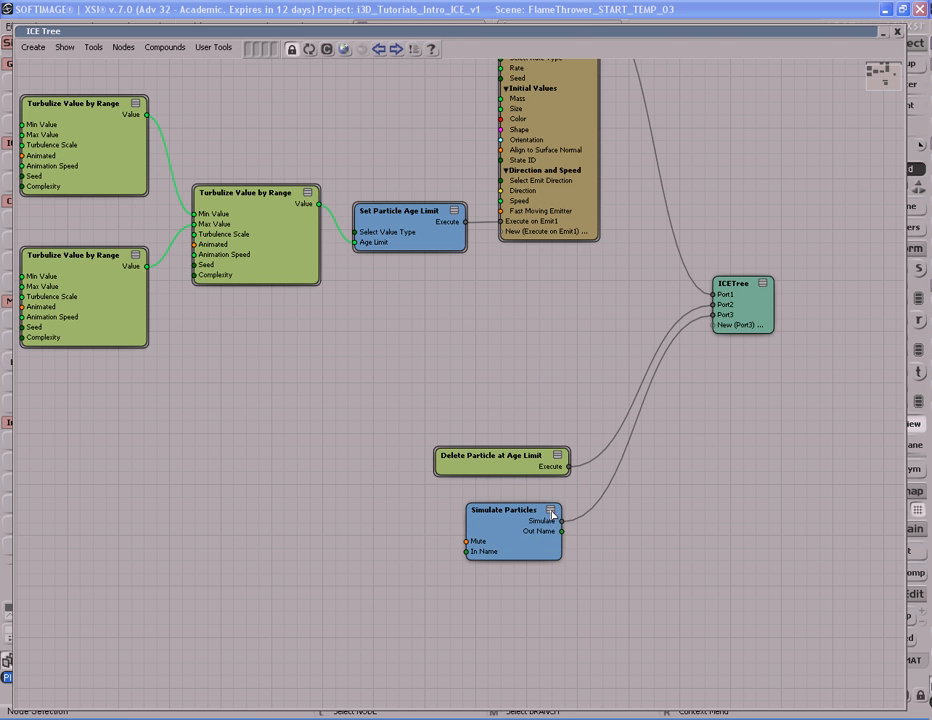
left_click(551, 512)
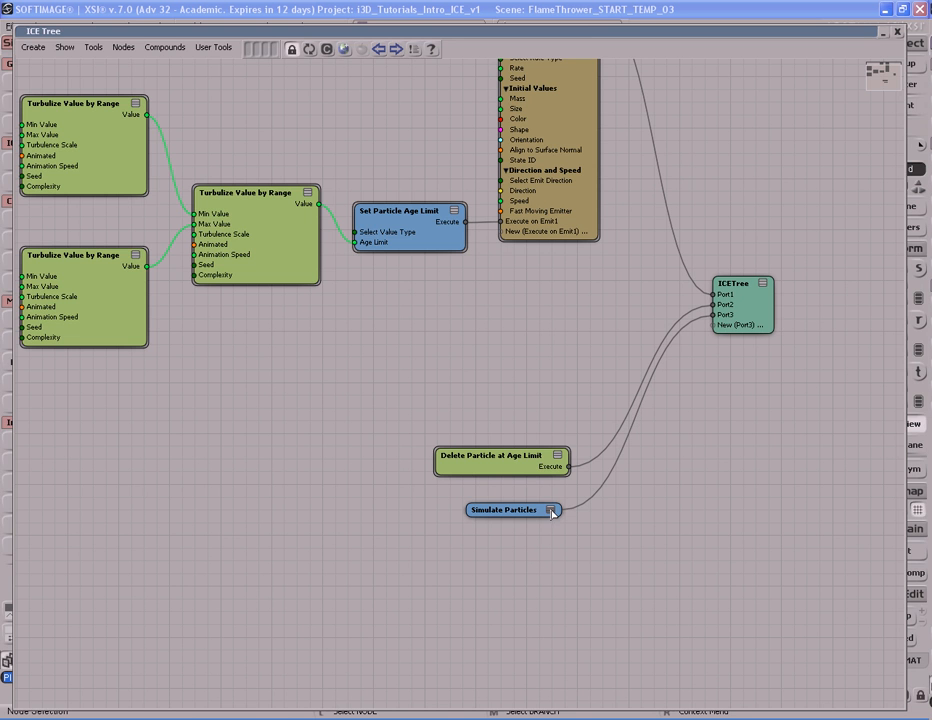
left_click(557, 455)
left_click_drag(510, 408, 535, 543)
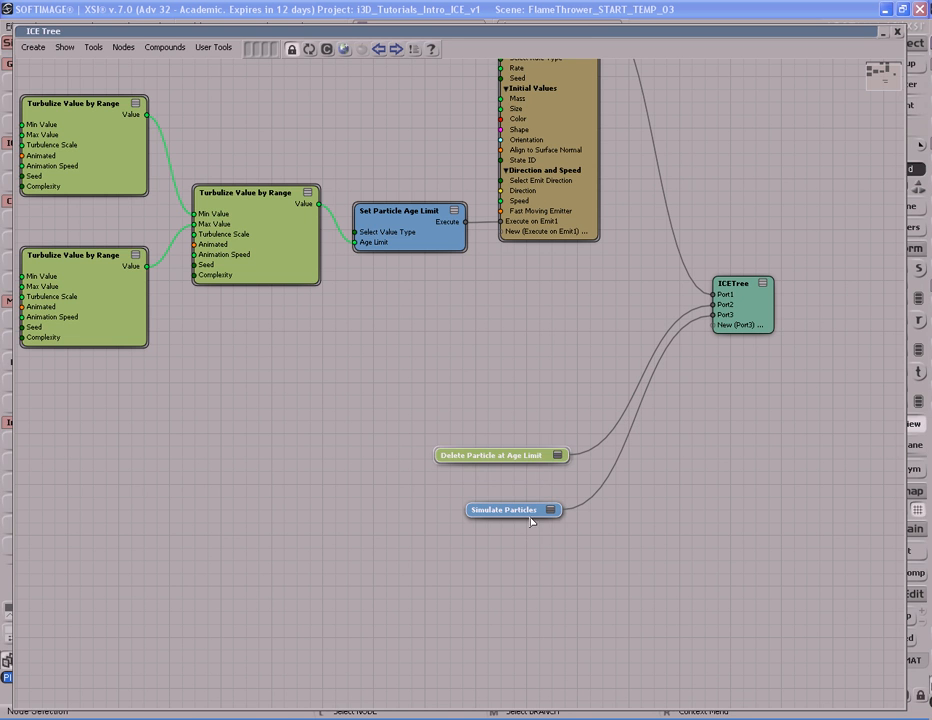
Group the collapsed Delete Particle at Age Limit and Simulate Particles nodes lower in the graph and shift the ICETree node slightly down.
double_click(529, 460)
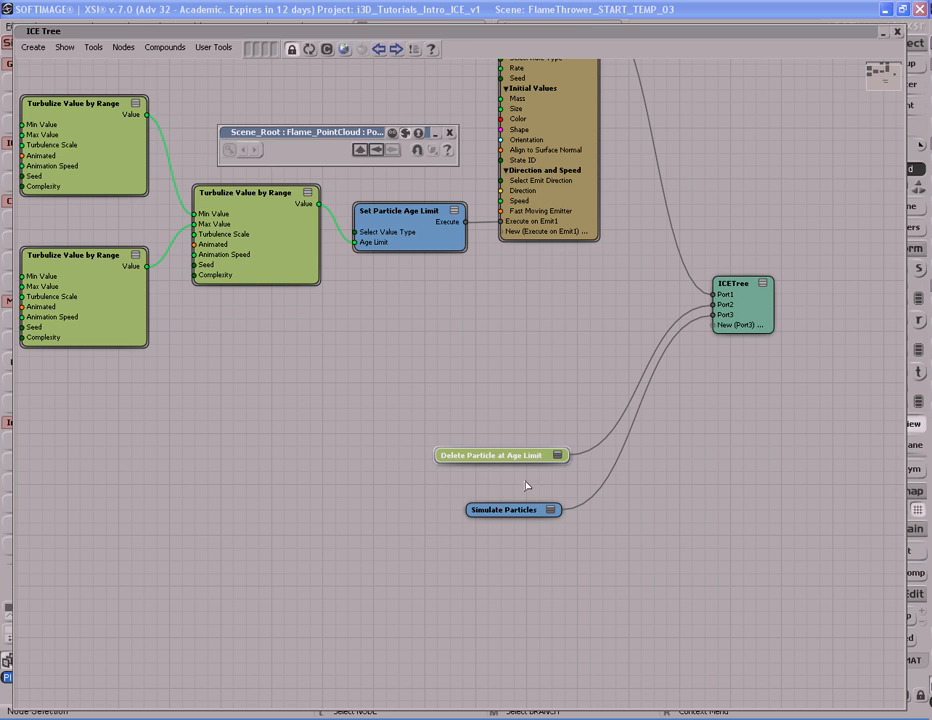
left_click(530, 466)
left_click_drag(527, 461, 519, 488)
left_click_drag(502, 436, 516, 558)
left_click_drag(755, 316, 765, 339)
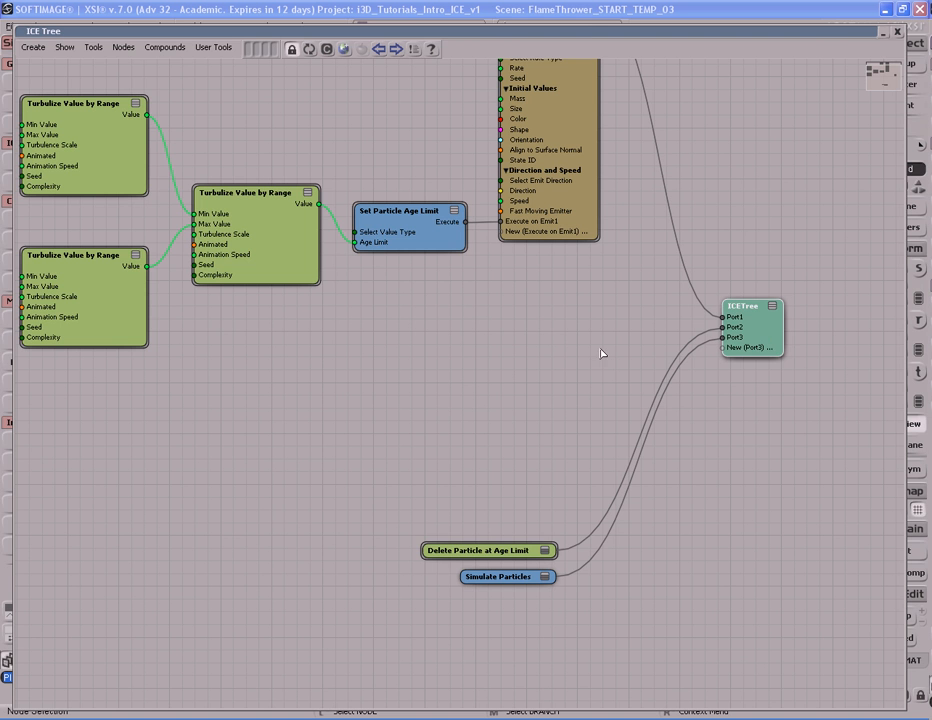
Collapse the ICE Tree, close the leftover point cloud properties and inspect the particle flame in the camera view.
left_click(435, 366)
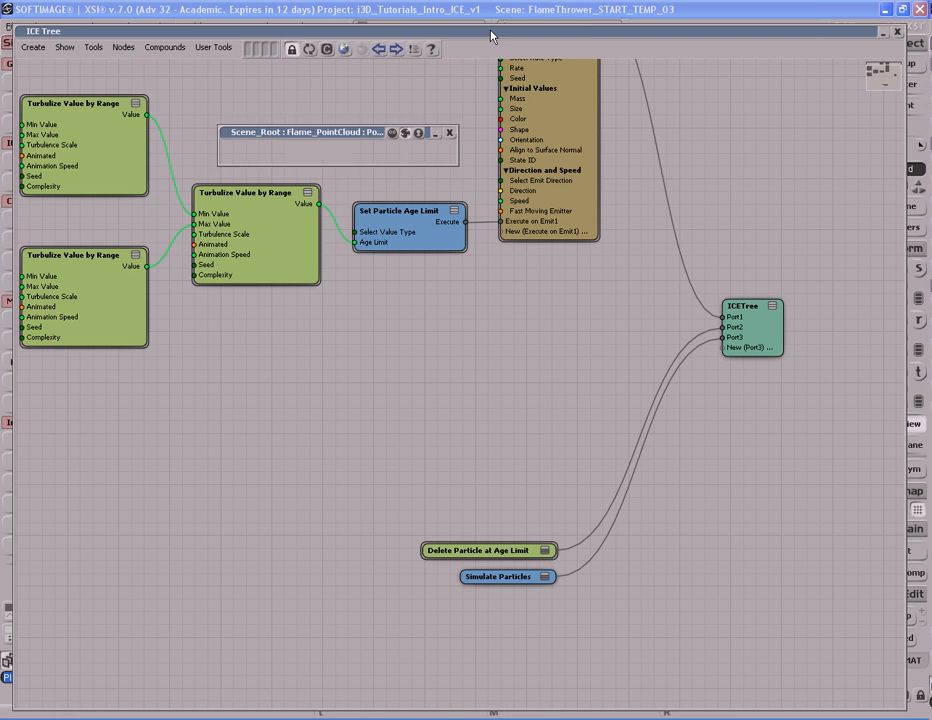
double_click(491, 31)
left_click(450, 132)
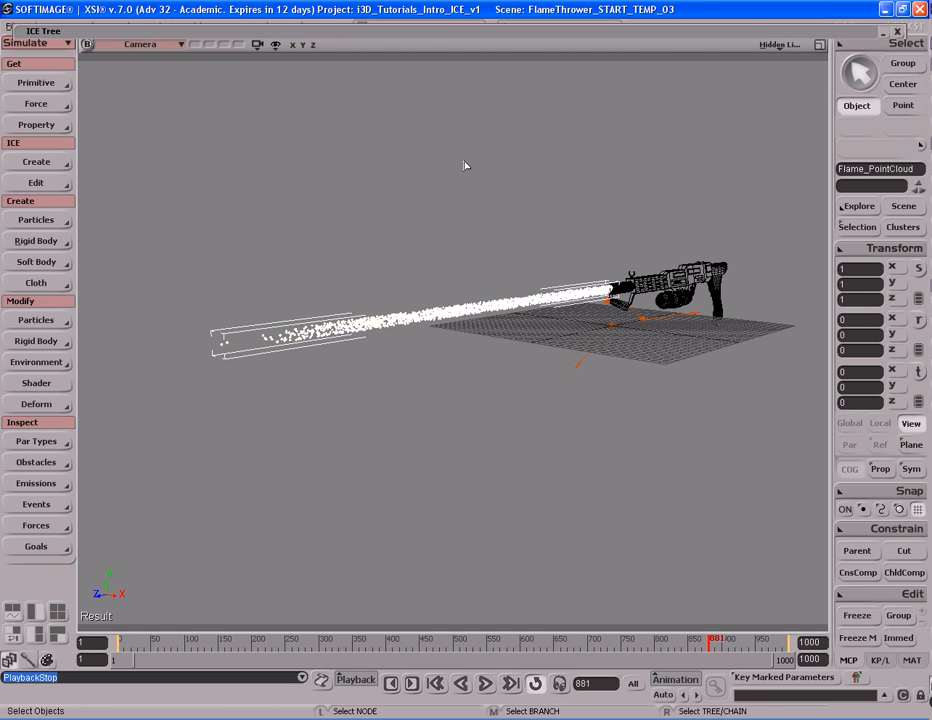
key("s")
mouse_move(546, 311)
right_mouse_down()
mouse_move(526, 293)
mouse_move(559, 294)
mouse_move(545, 293)
right_mouse_up()
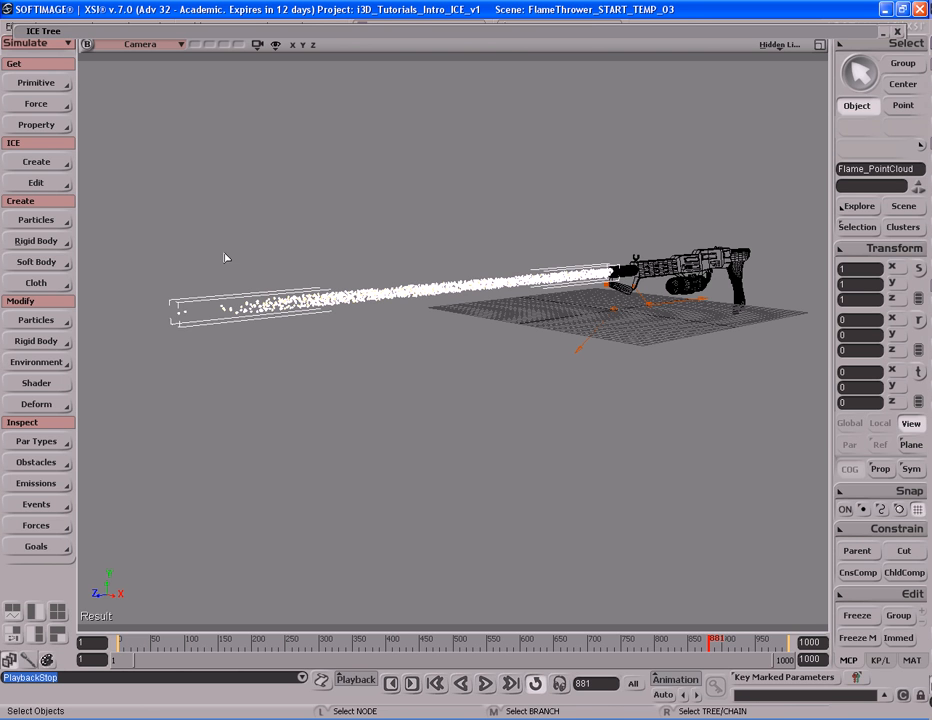
Reopen the ICE Tree and add a Modify Particle Size node from the particle modifiers below Set Particle Age Limit.
double_click(495, 33)
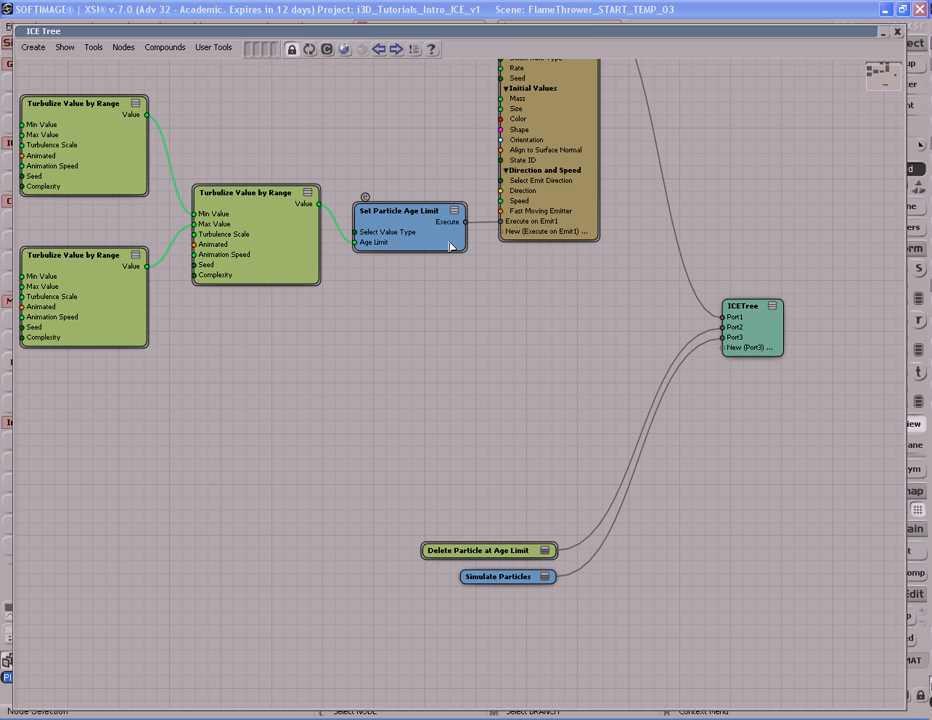
left_click(345, 49)
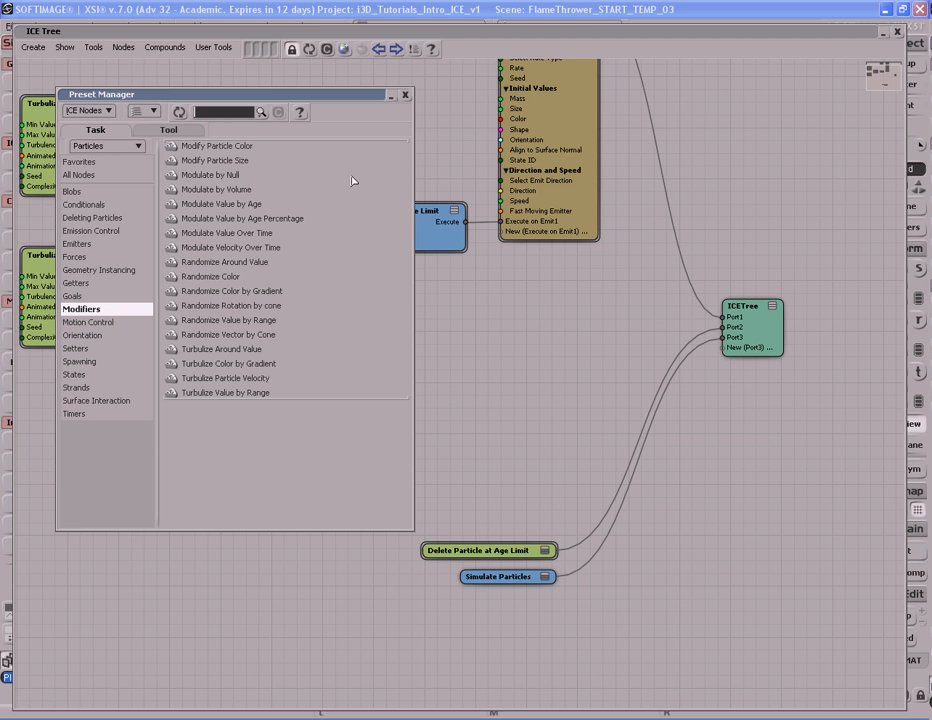
type("modif")
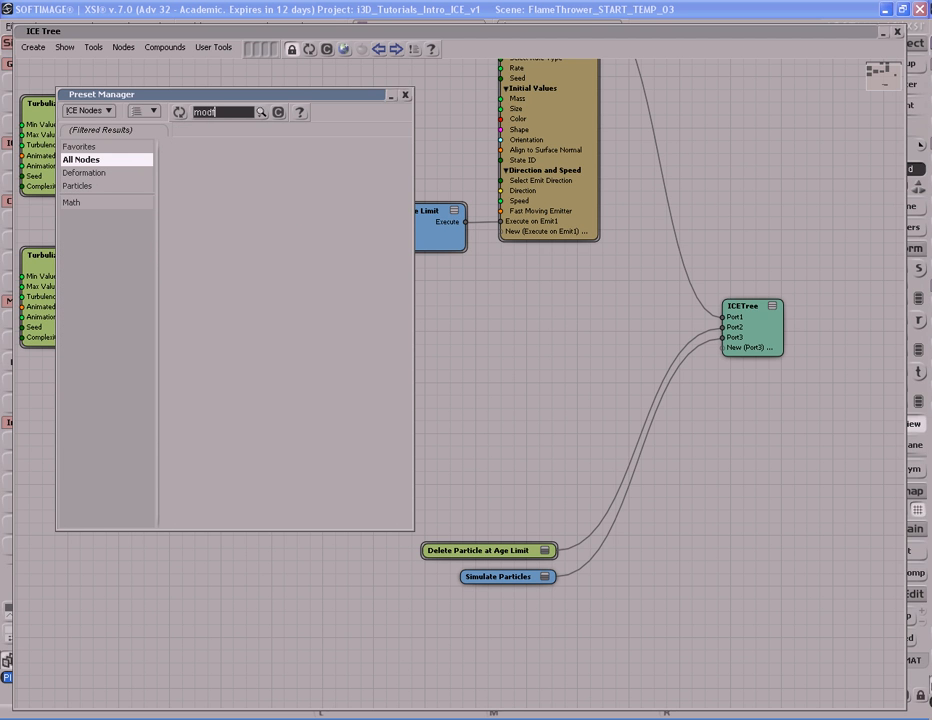
left_click(278, 113)
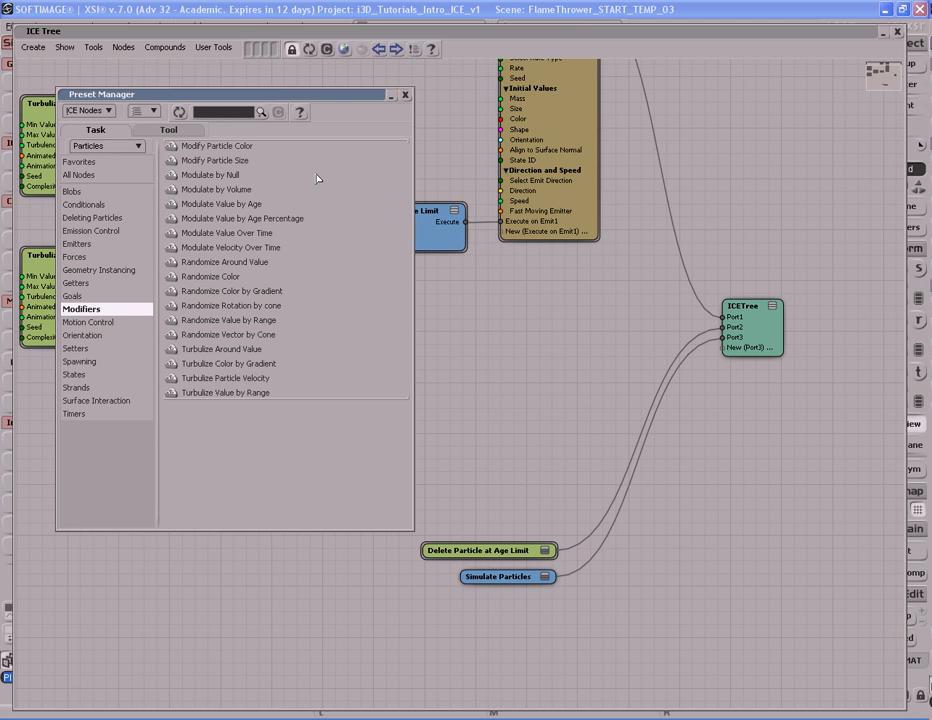
left_click(82, 310)
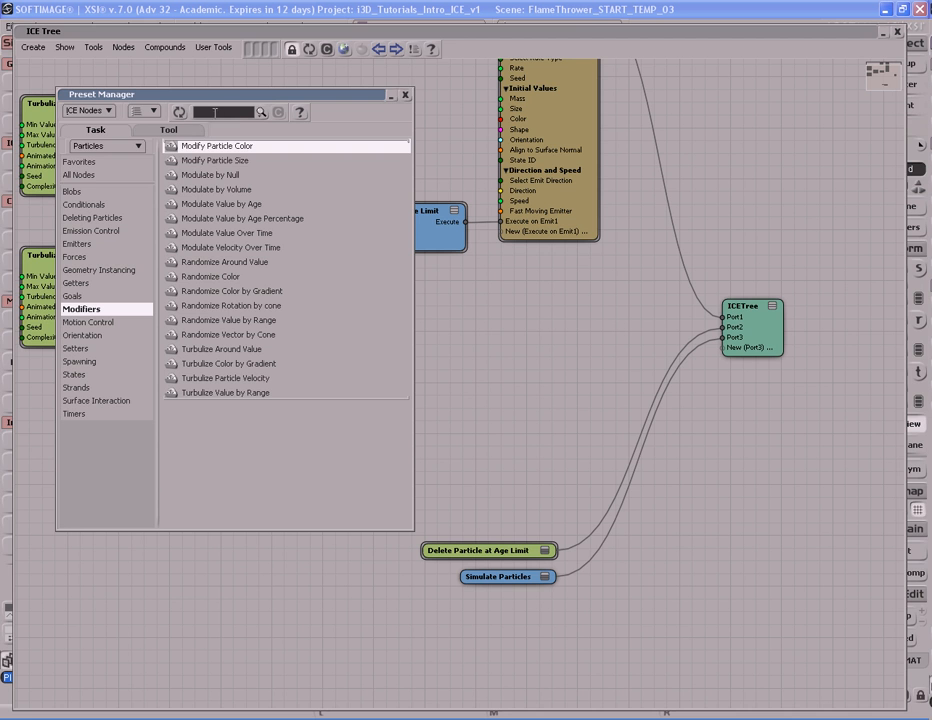
left_click(214, 162)
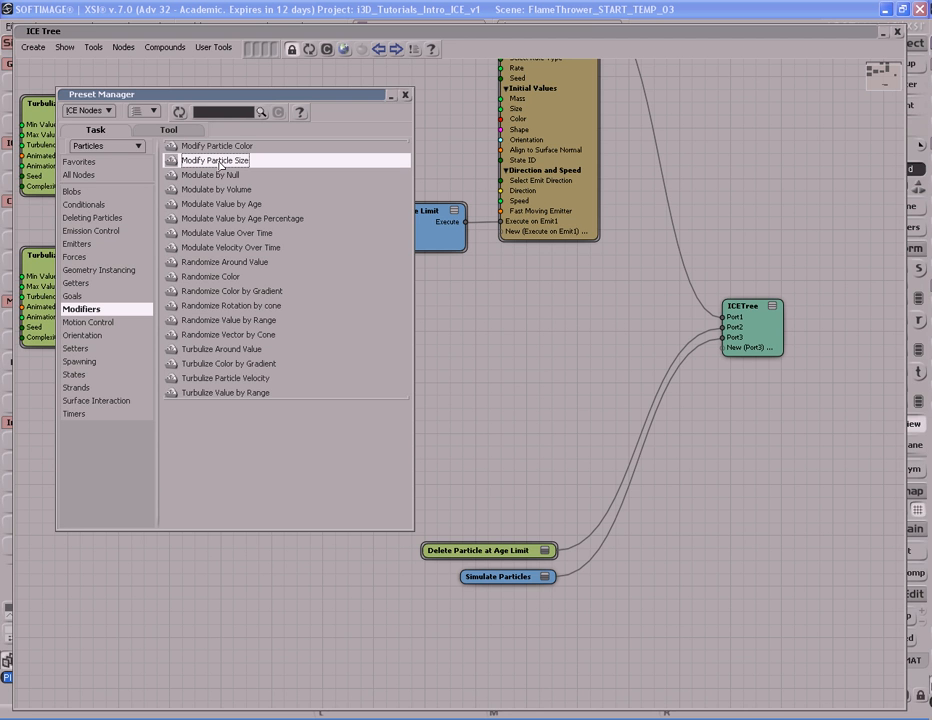
left_click_drag(226, 162, 517, 333)
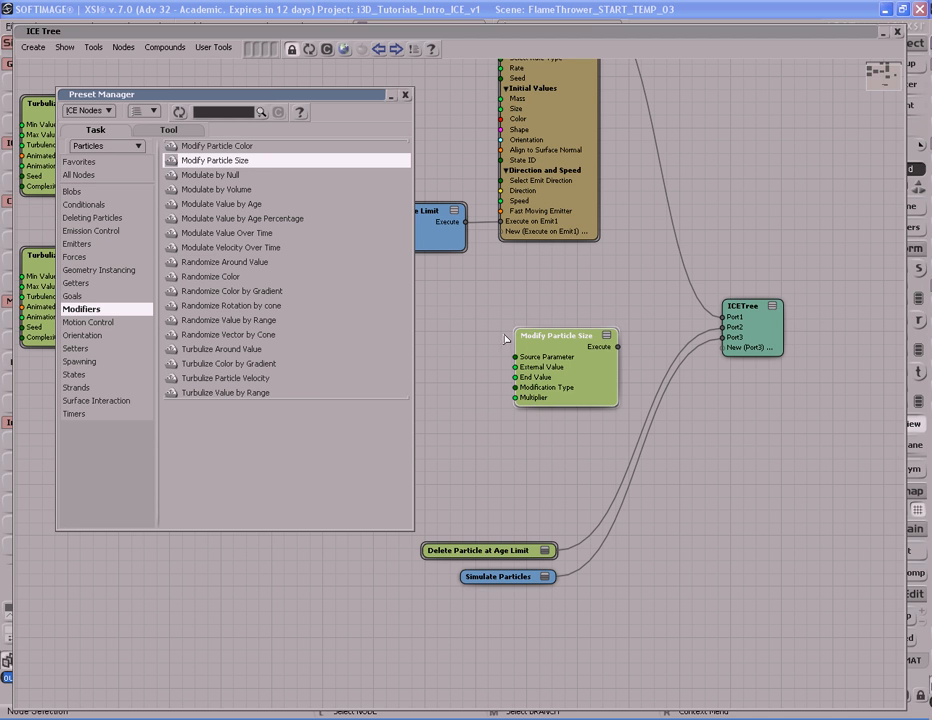
left_click(405, 95)
left_click_drag(520, 334, 343, 330)
Insert a port before Port2 on the ICETree node and connect Modify Particle Size's Execute output to it, placing the node closer to ICETree.
left_click(762, 335)
mouse_move(762, 323)
left_mouse_down()
mouse_move(735, 340)
mouse_move(759, 340)
left_mouse_up()
right_click(735, 349)
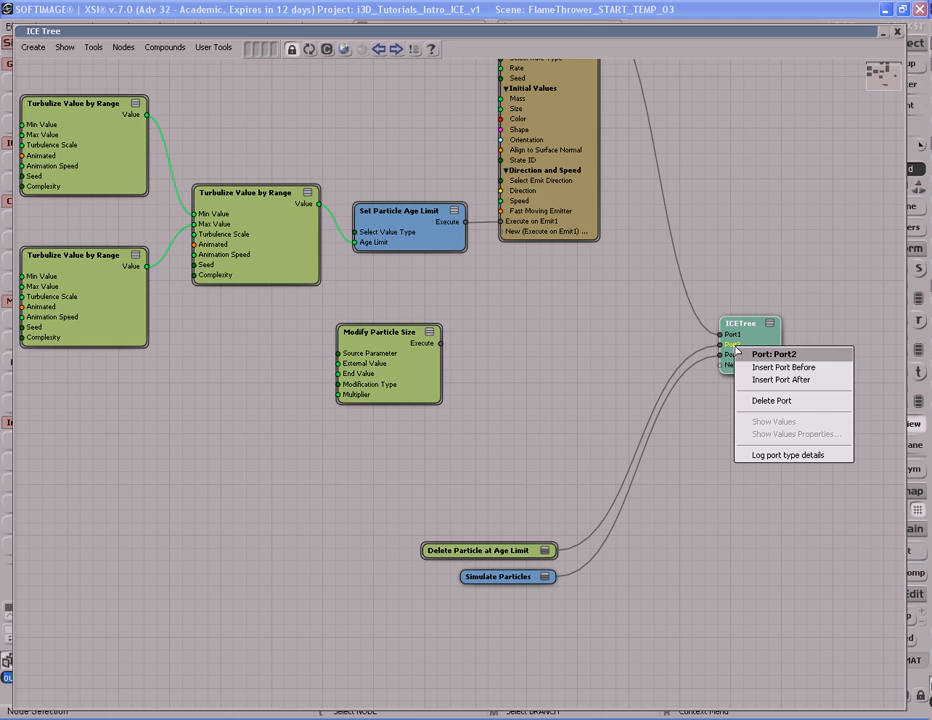
left_click(789, 368)
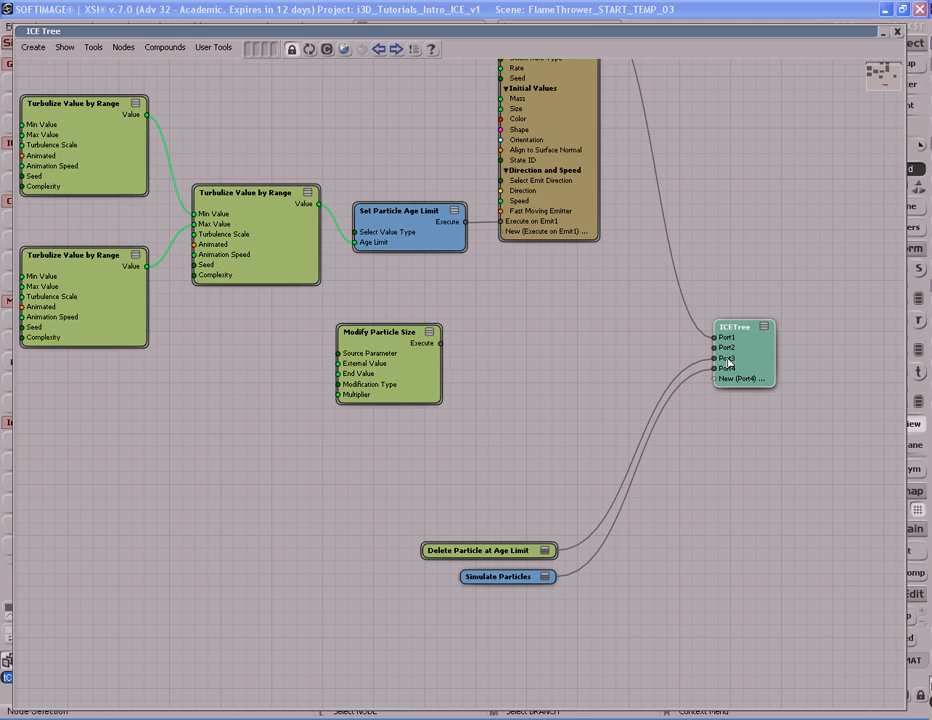
left_click_drag(440, 343, 714, 350)
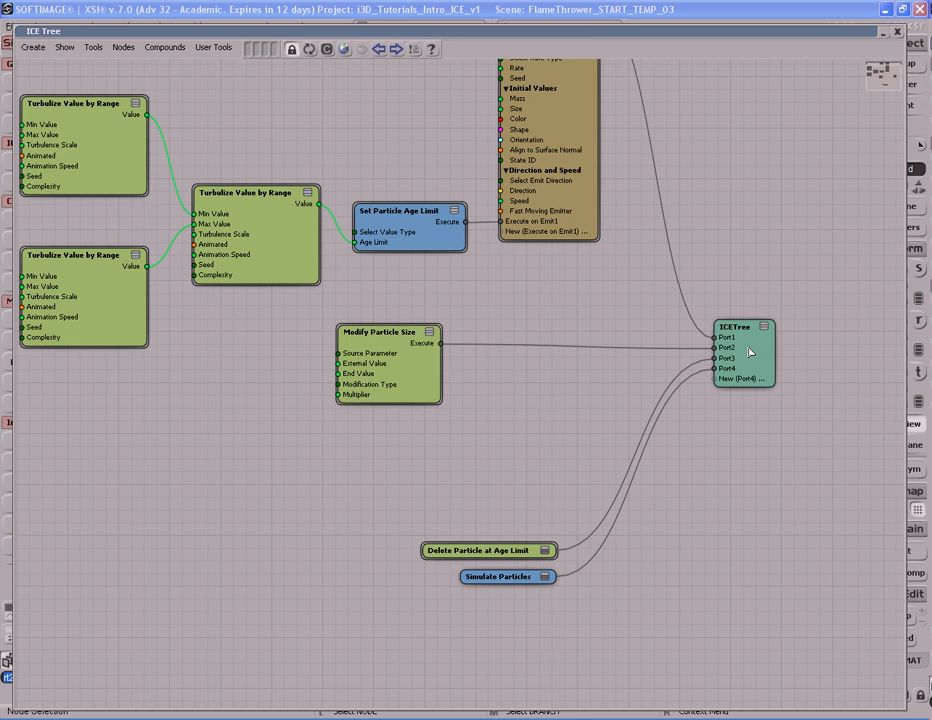
left_click_drag(437, 381, 539, 388)
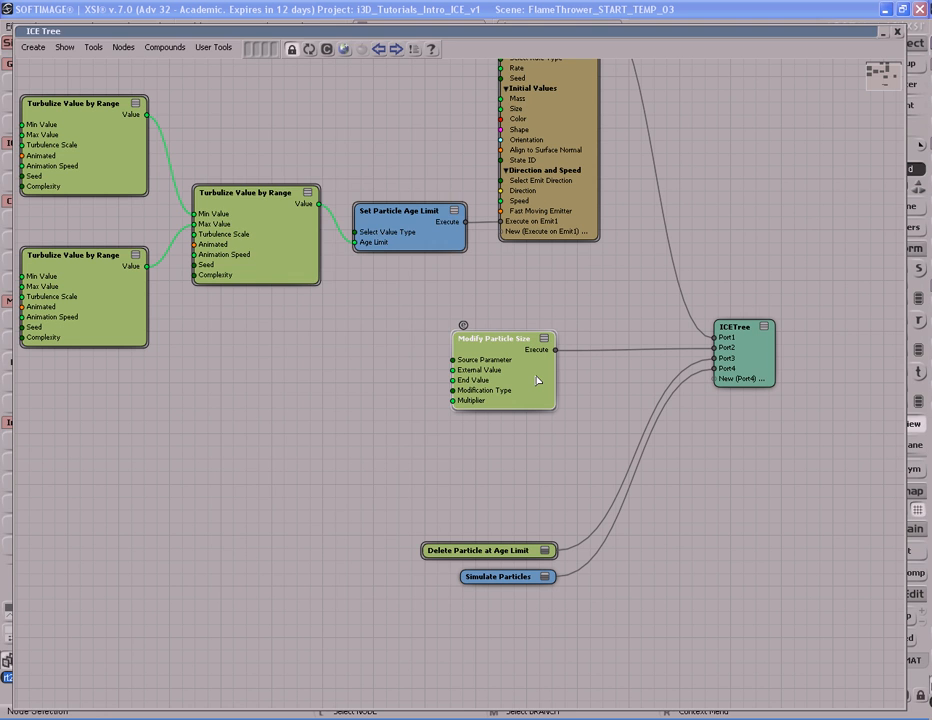
Set the Source Parameter of Modify Particle Size to Age Percentage.
double_click(537, 380)
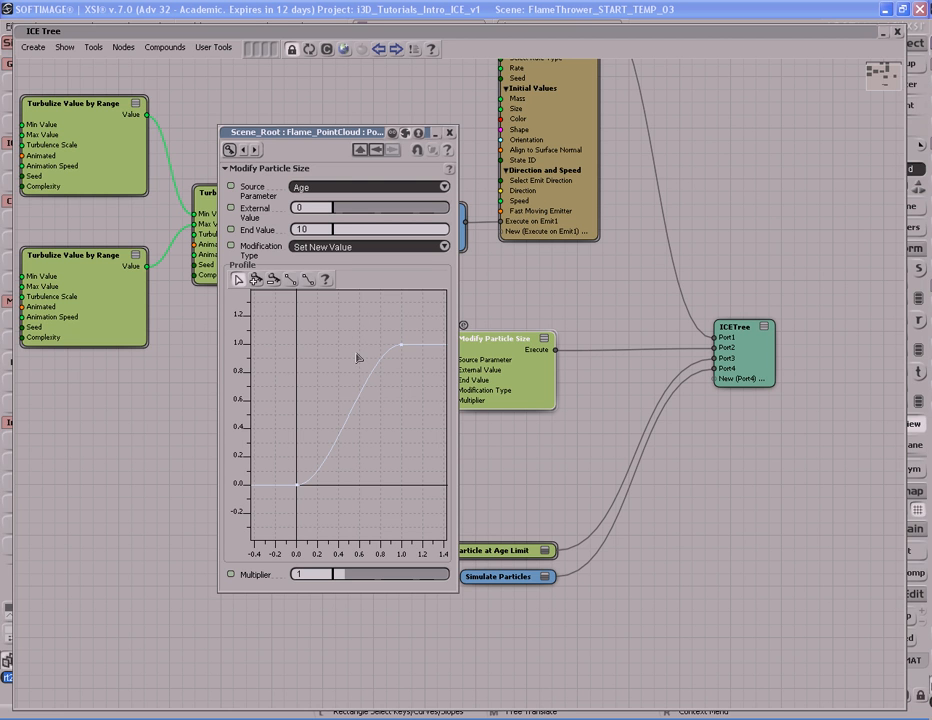
left_click_drag(335, 357, 393, 420)
left_click(444, 188)
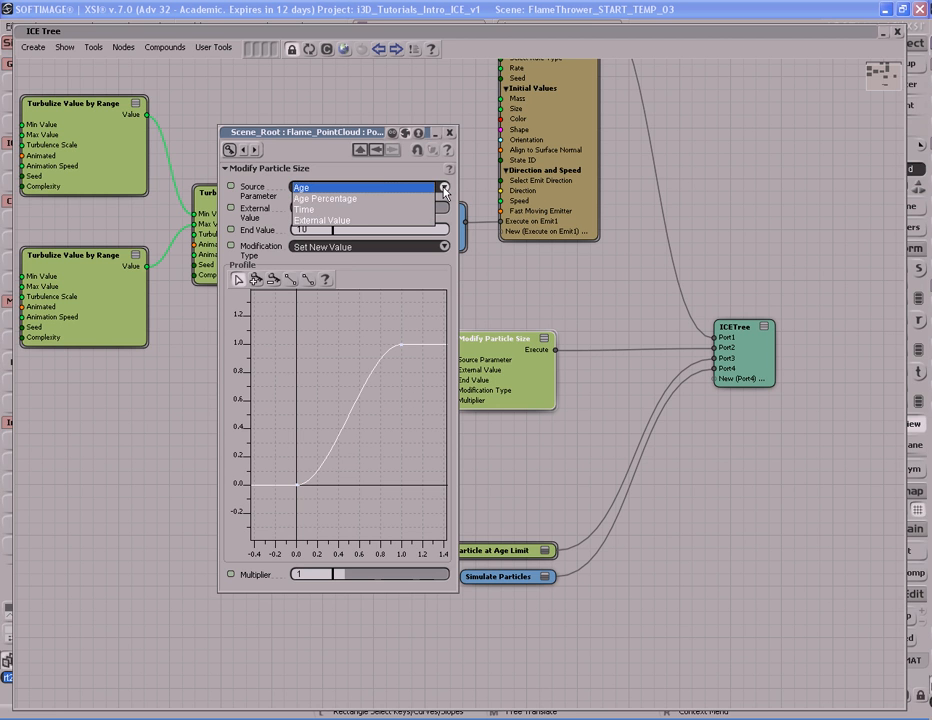
left_click(380, 200)
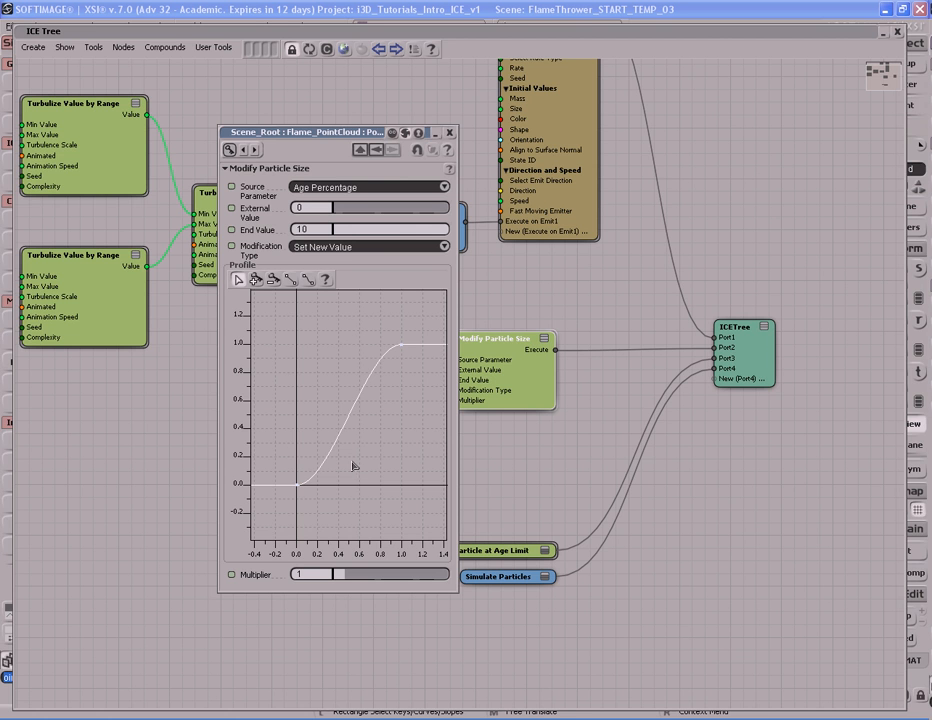
Set the value of the size profile's first key, at frame 0, to 1.25.
left_click_drag(250, 462, 336, 519)
right_click(300, 490)
left_click(345, 479)
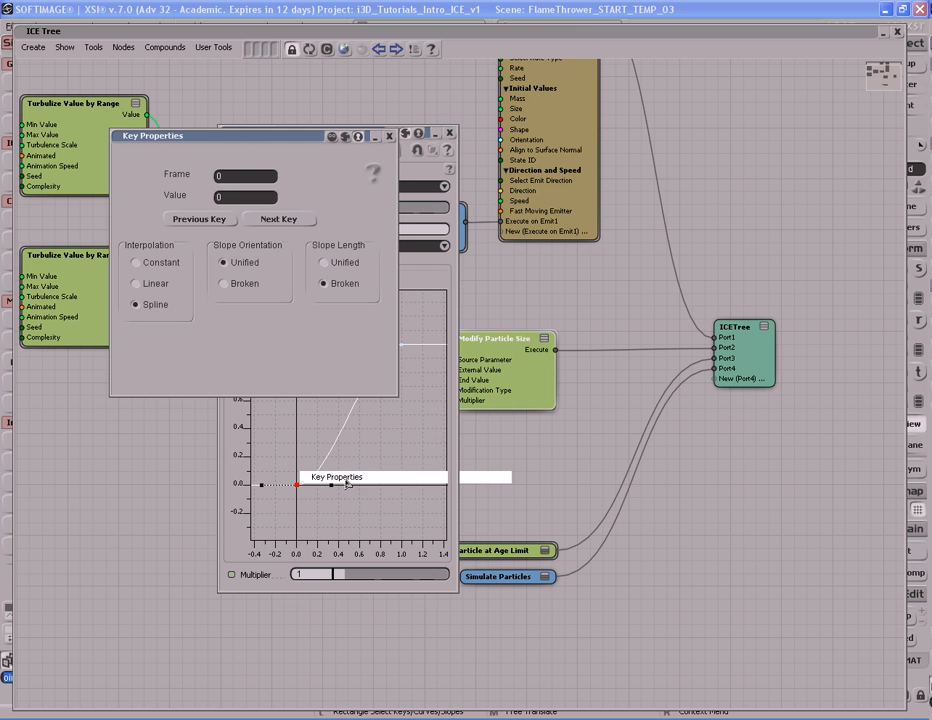
left_click(266, 198)
type("1.25")
key("Return")
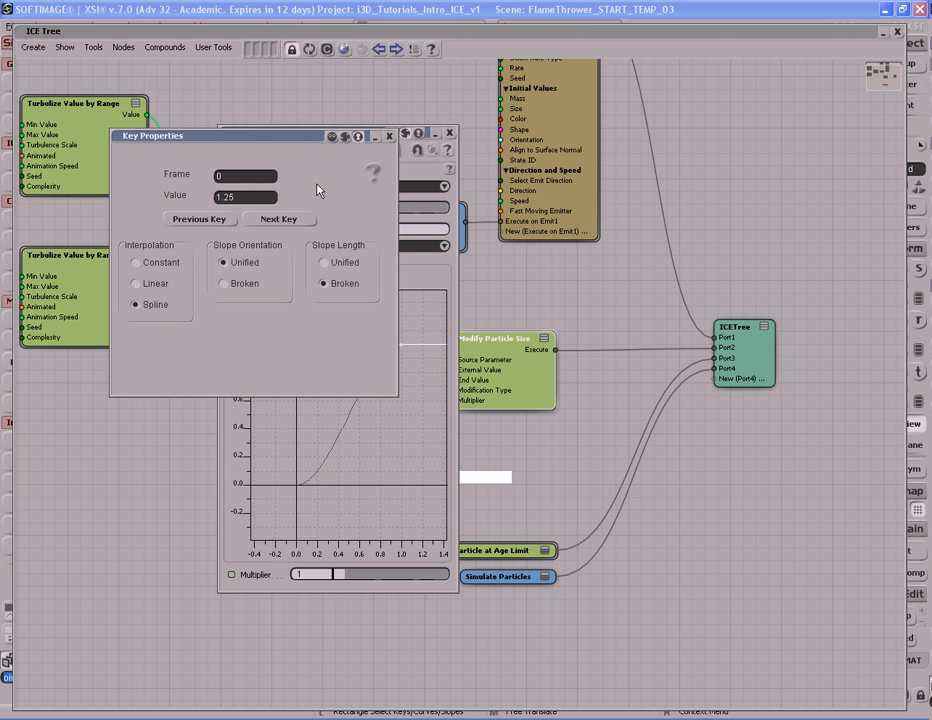
left_click(388, 137)
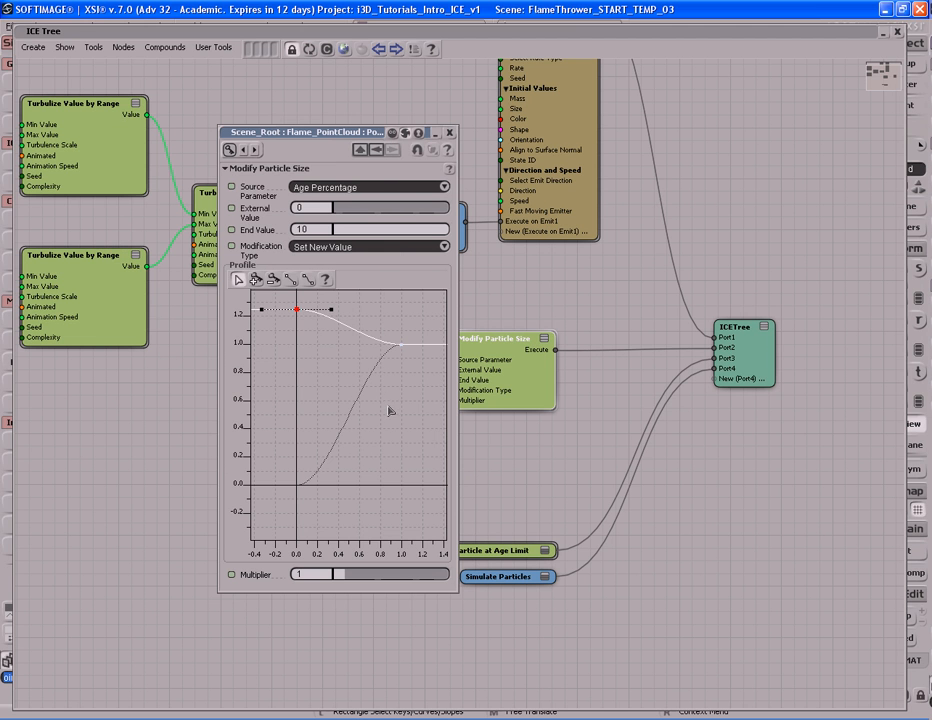
Set the value of the size profile's last key, at frame 1, to 14.
key("a")
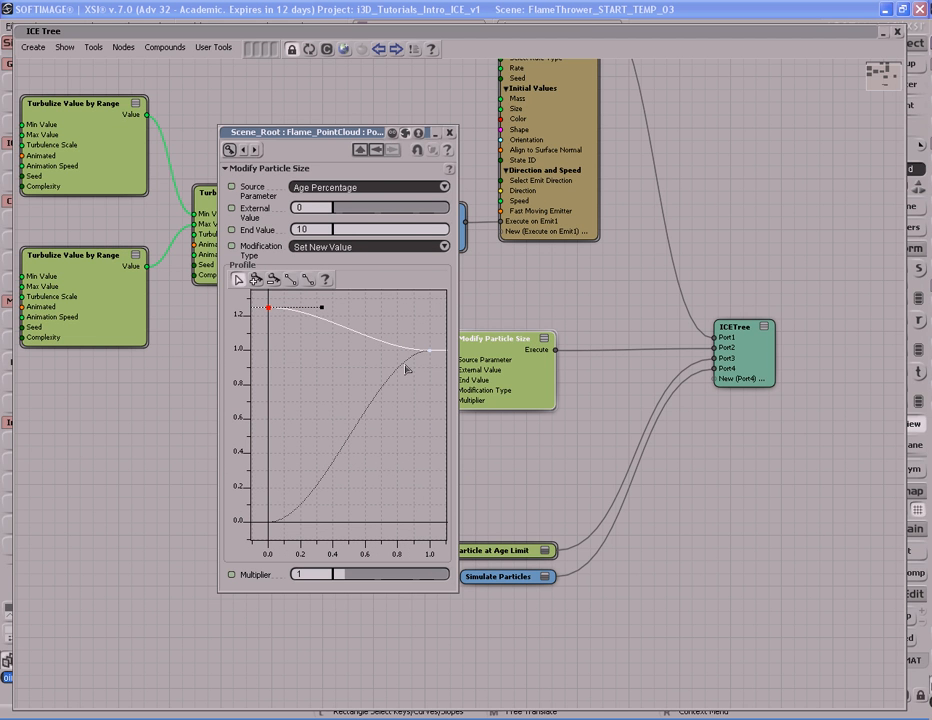
left_click_drag(402, 308, 438, 386)
right_click(430, 351)
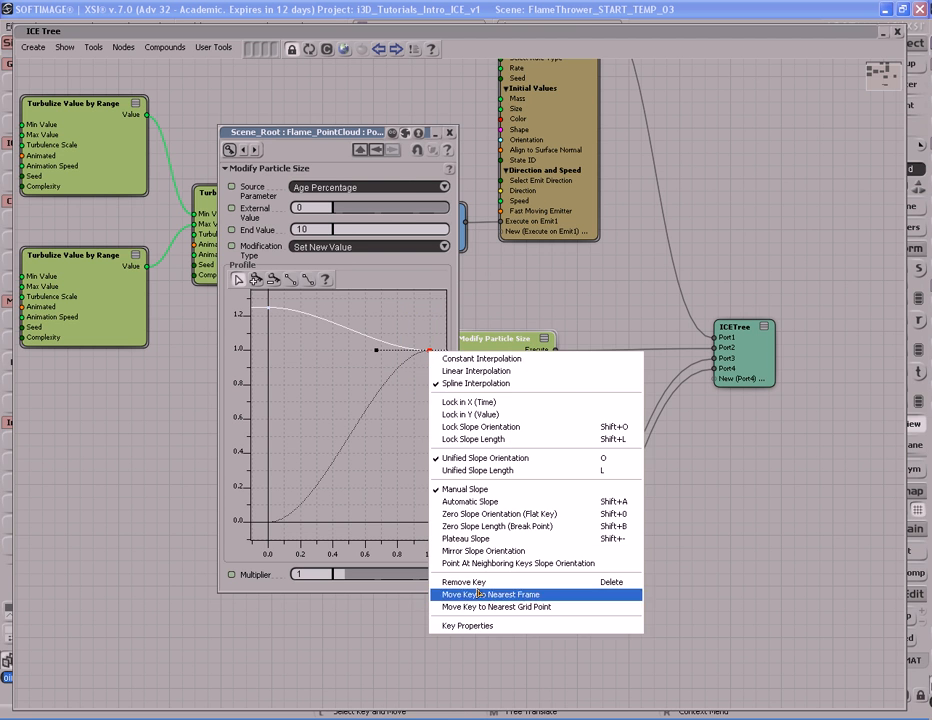
left_click(483, 626)
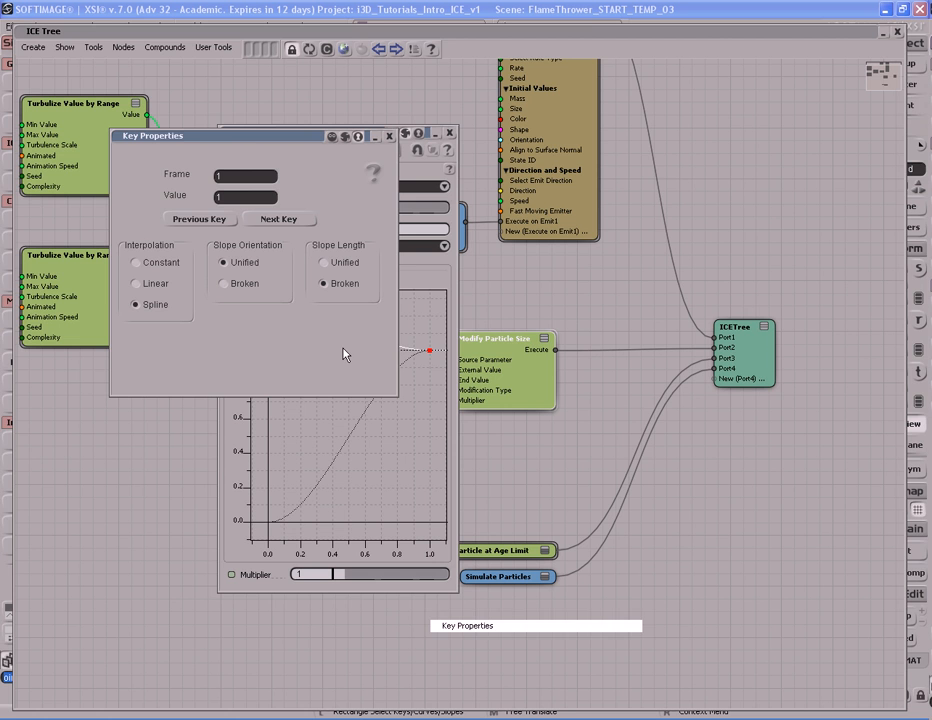
double_click(275, 197)
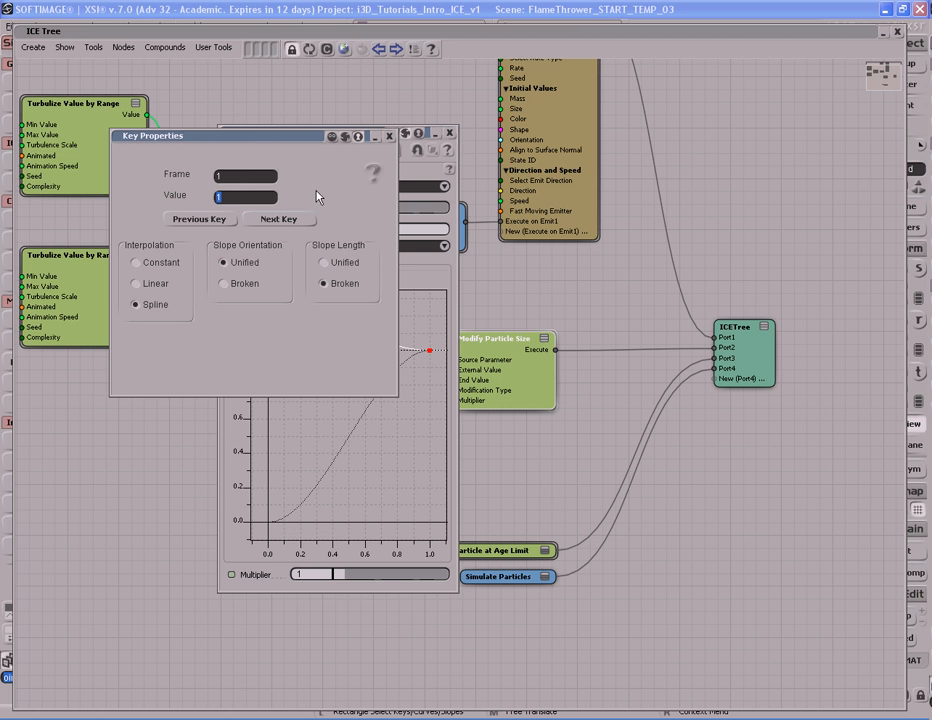
type("14")
key("Return")
left_click(389, 136)
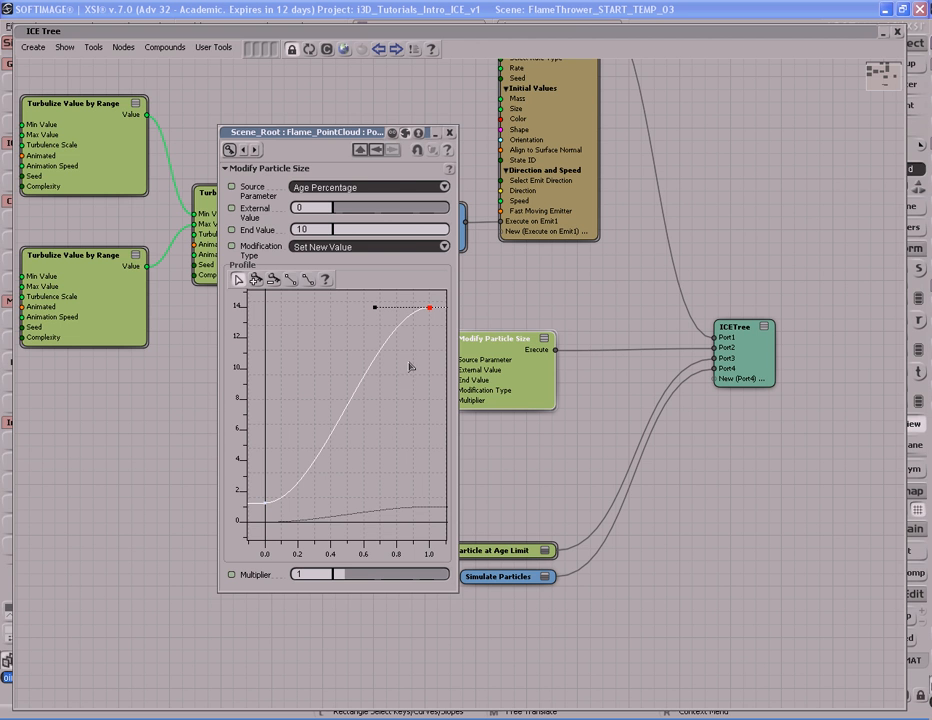
Collapse the size properties and the ICE Tree, and play the simulation from the start to examine how the flame particles grow.
double_click(340, 133)
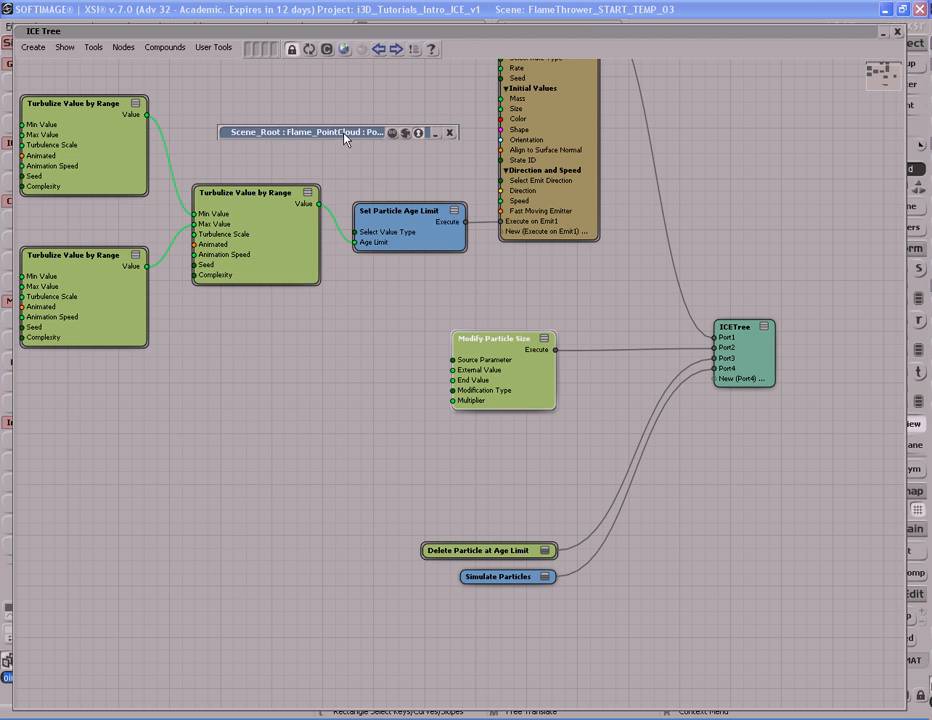
double_click(484, 35)
key("Home")
key("Up")
key("s")
mouse_move(397, 435)
right_mouse_down()
mouse_move(416, 418)
mouse_move(387, 406)
mouse_move(354, 411)
mouse_move(389, 410)
mouse_move(387, 427)
right_mouse_up()
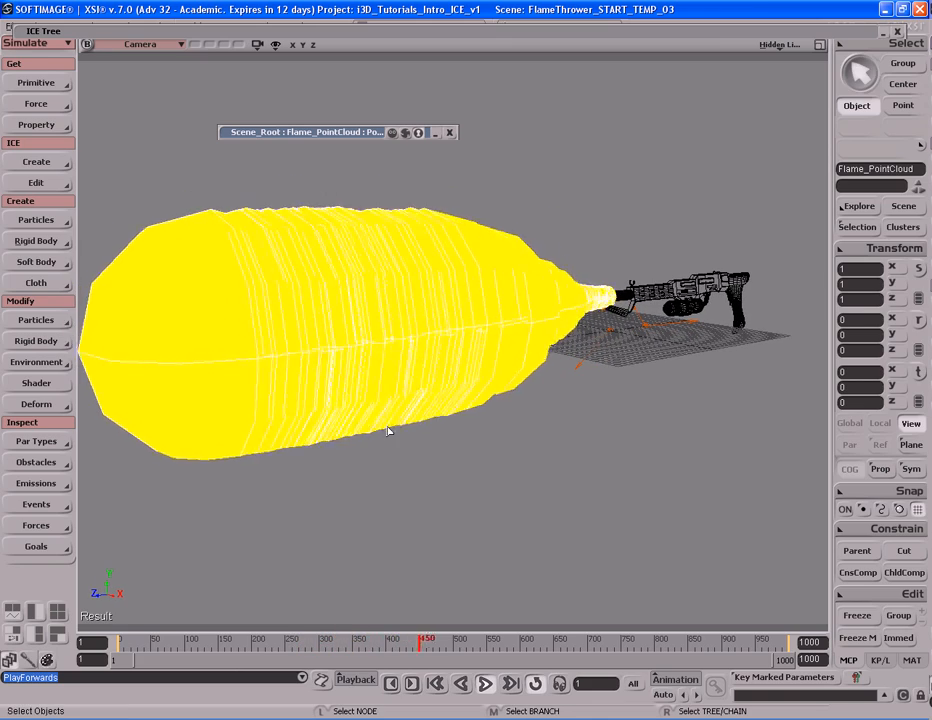
key("Up")
double_click(514, 34)
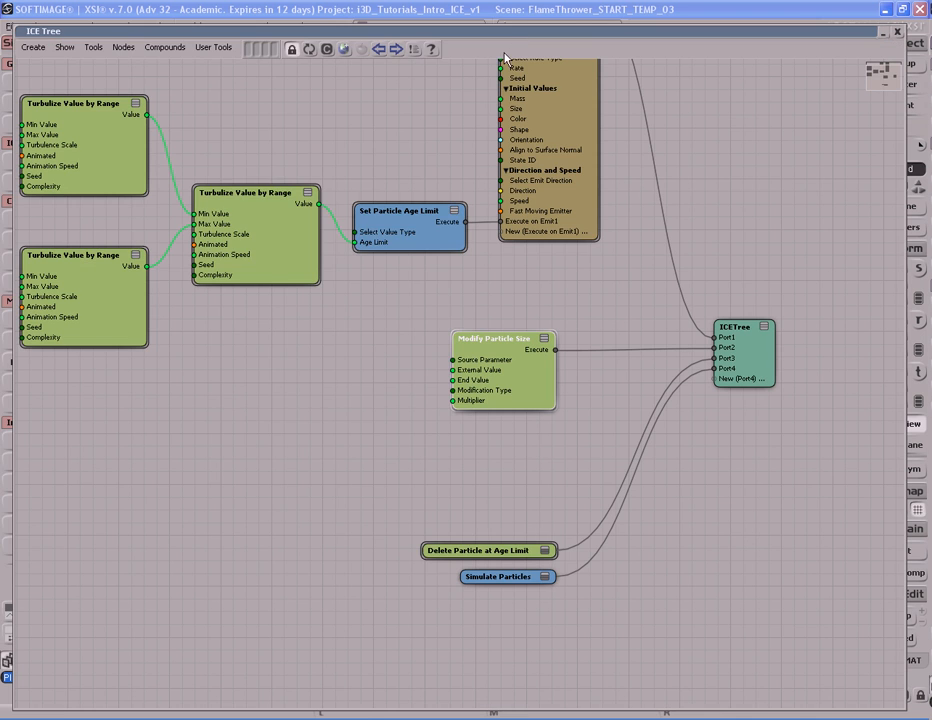
double_click(540, 380)
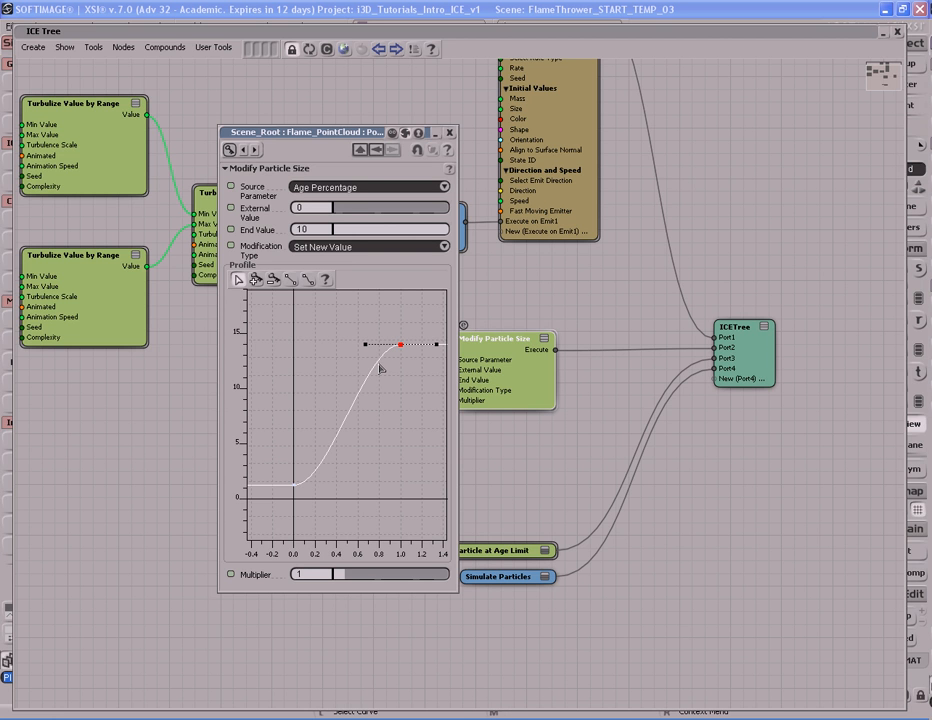
left_click_drag(340, 371, 381, 418)
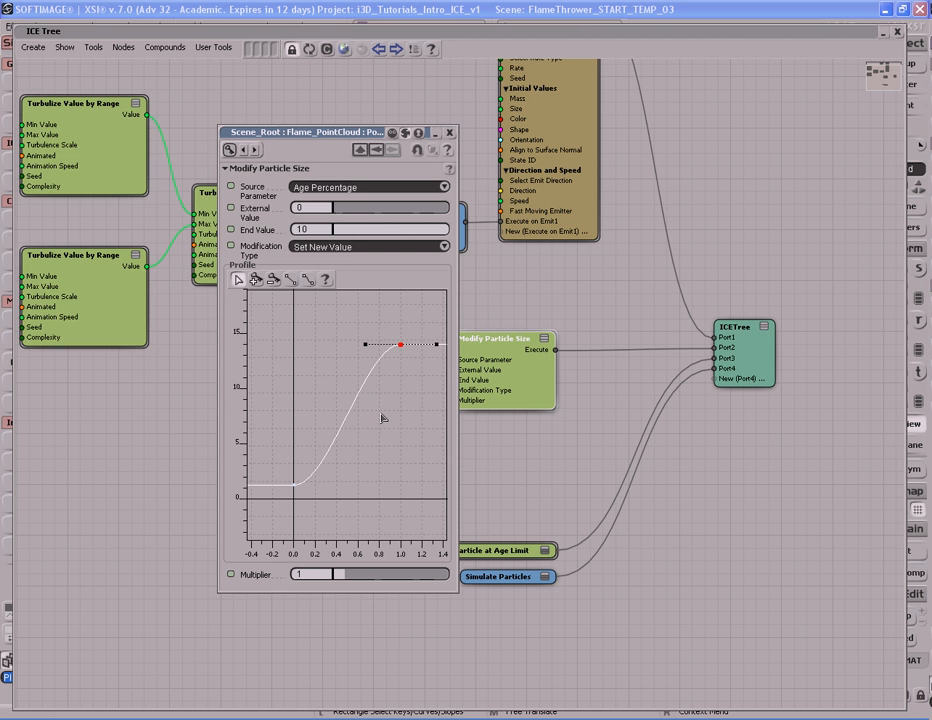
left_click_drag(322, 360, 366, 414)
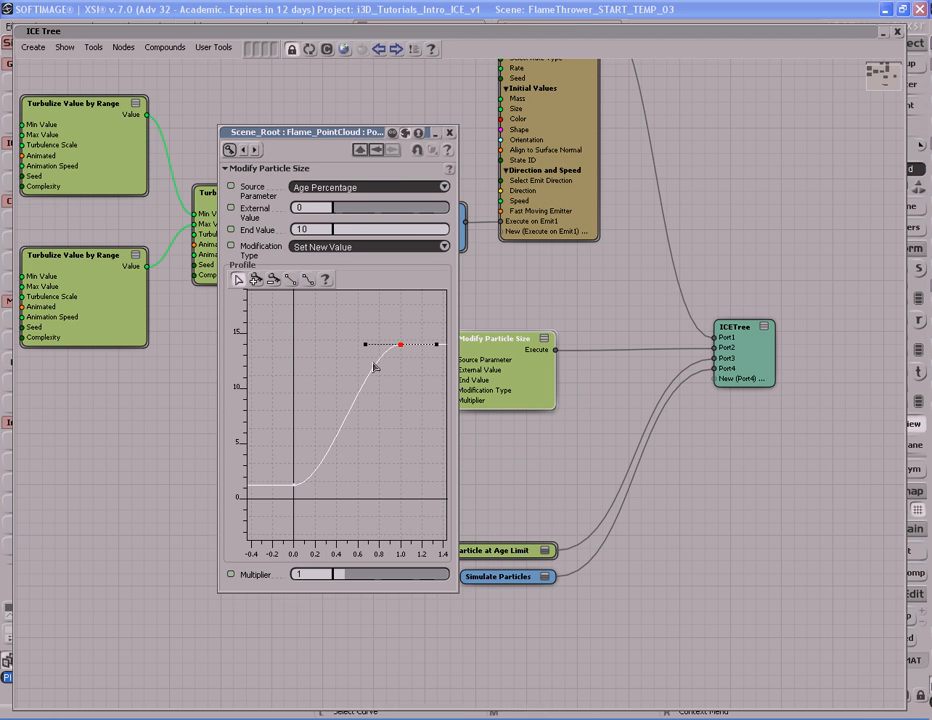
left_click(256, 281)
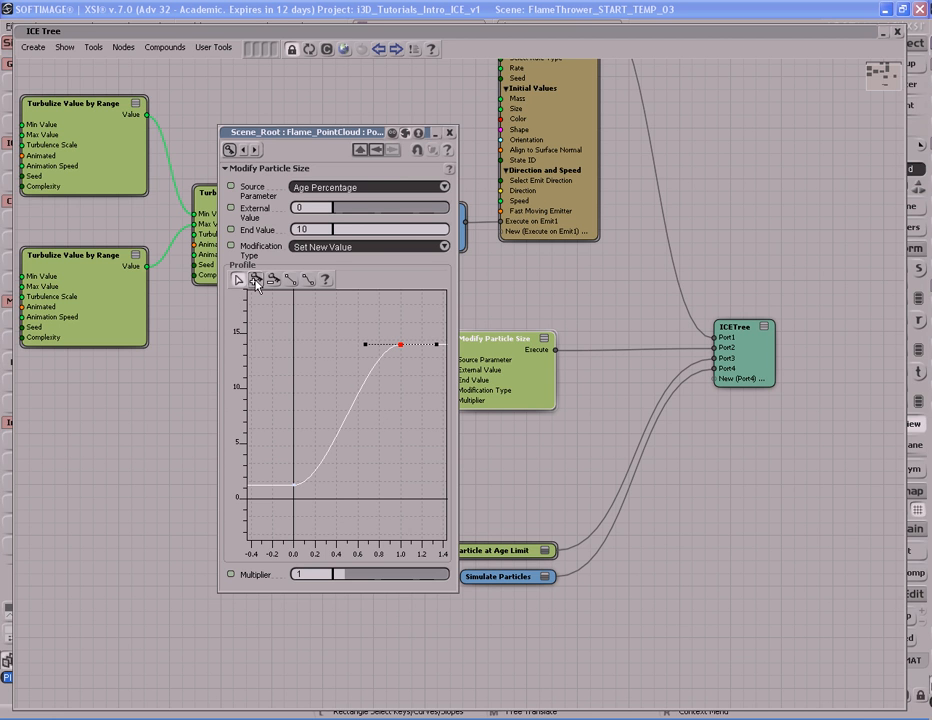
left_click(370, 399)
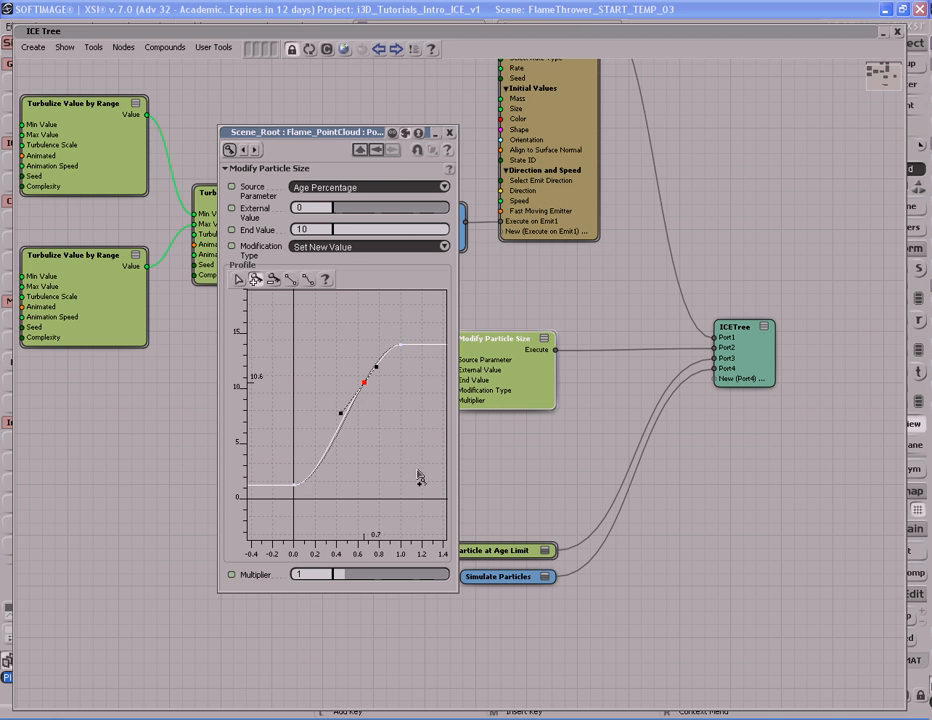
left_click(239, 282)
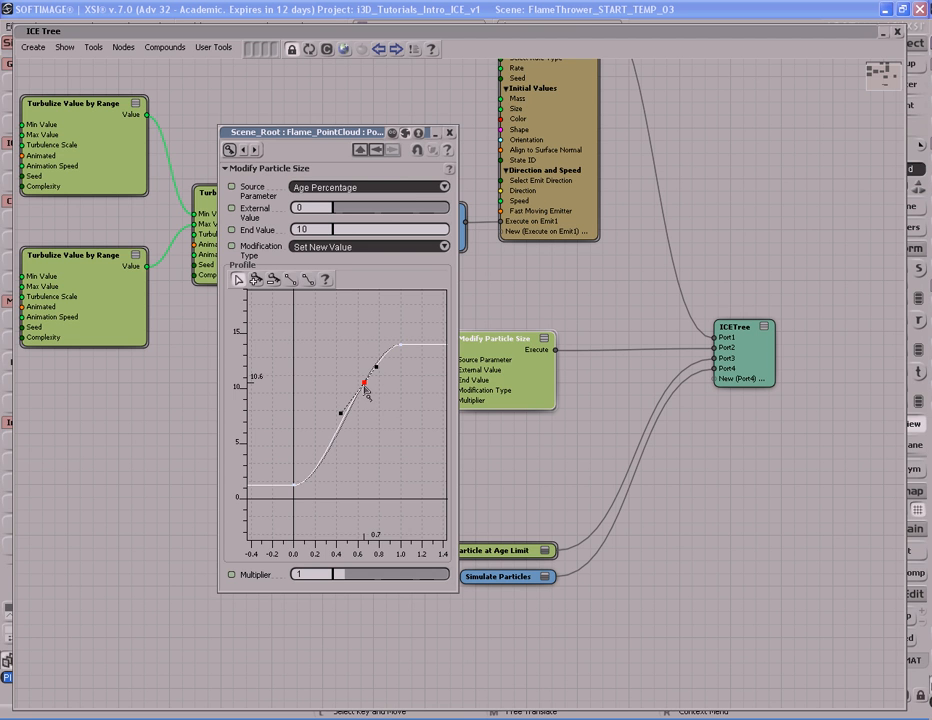
Set the inserted profile key's value to 12 and its frame to 0.9.
right_click(366, 385)
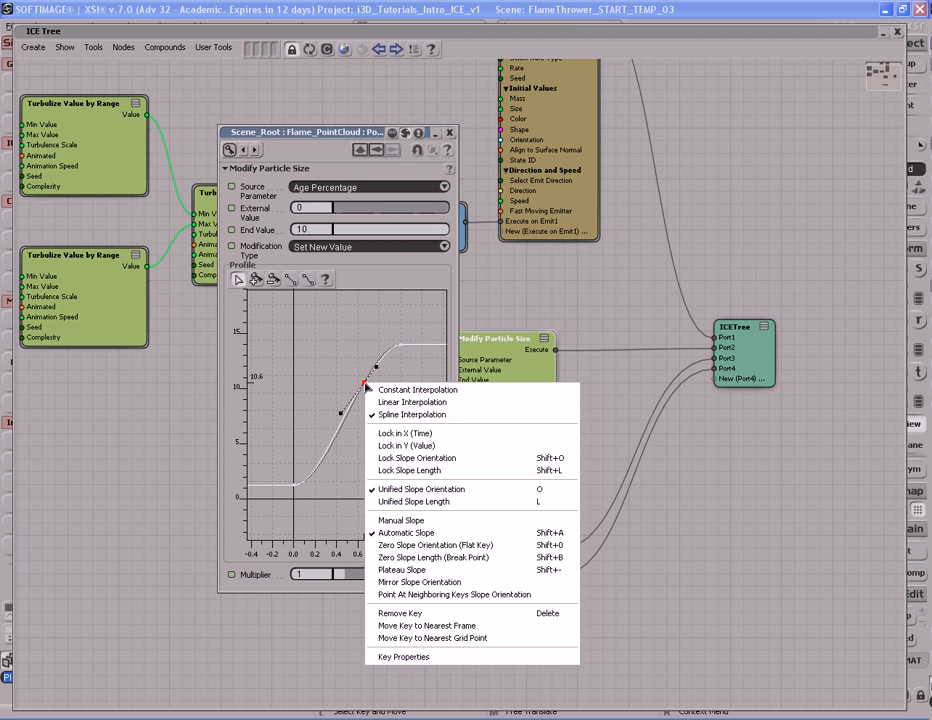
left_click(404, 657)
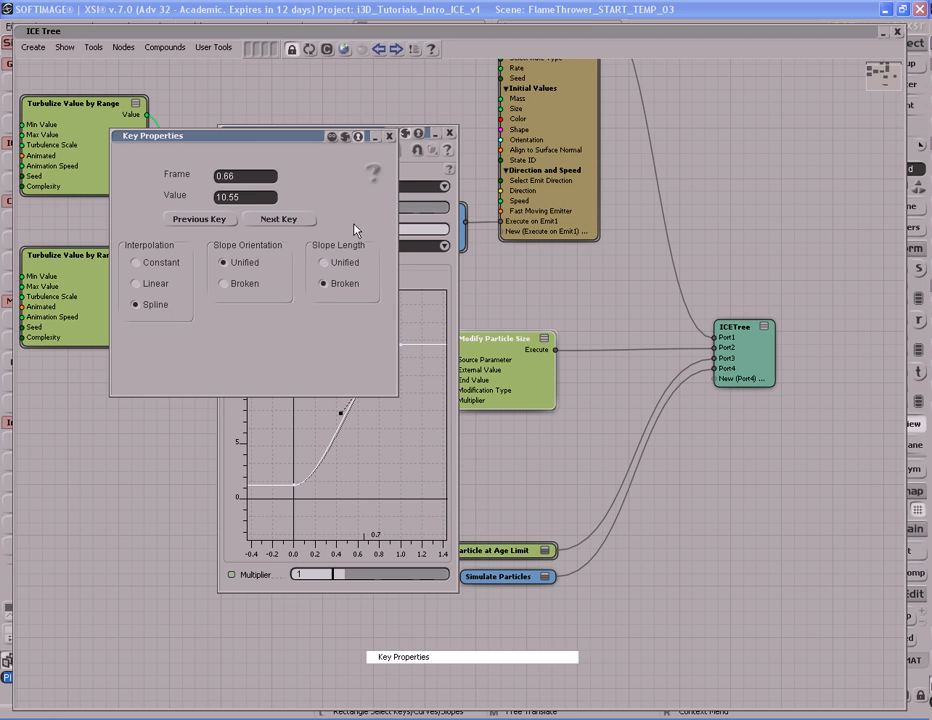
double_click(254, 197)
type("12")
key("Return")
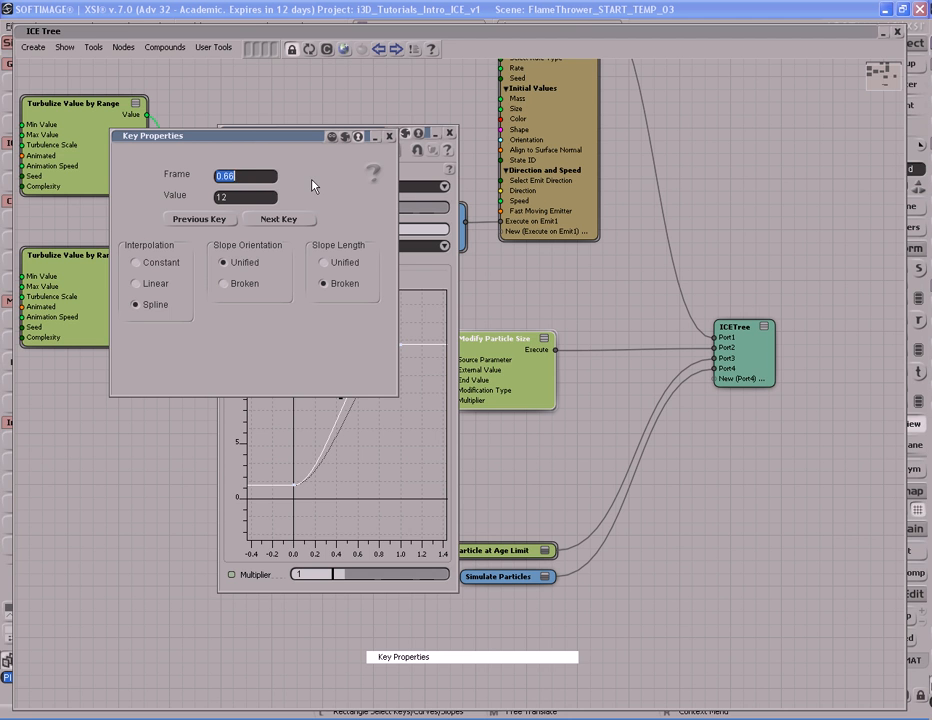
type("0.9")
key("Return")
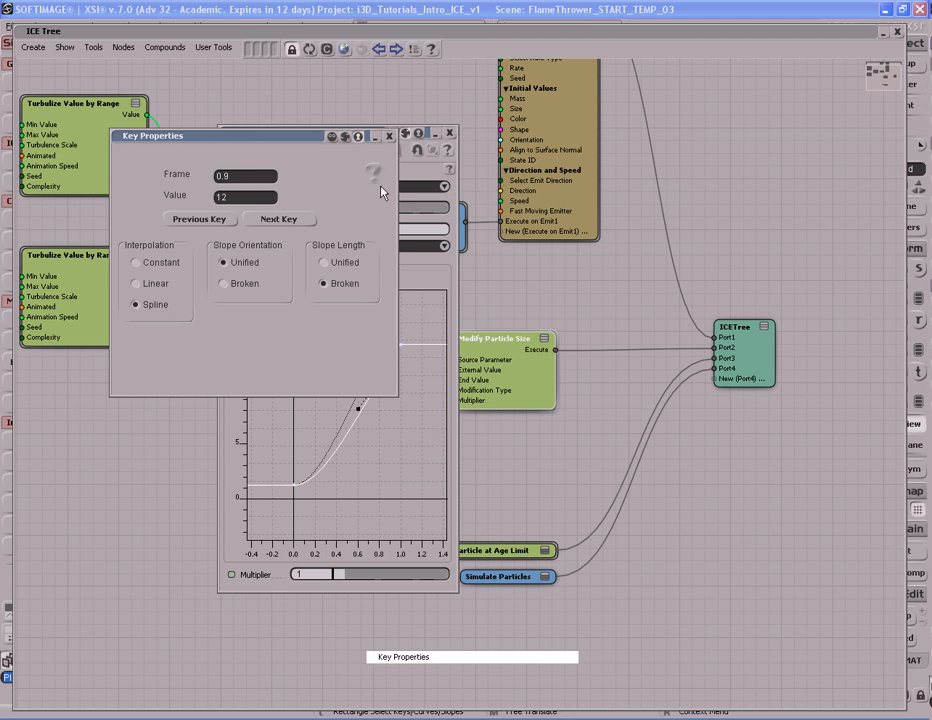
left_click(389, 136)
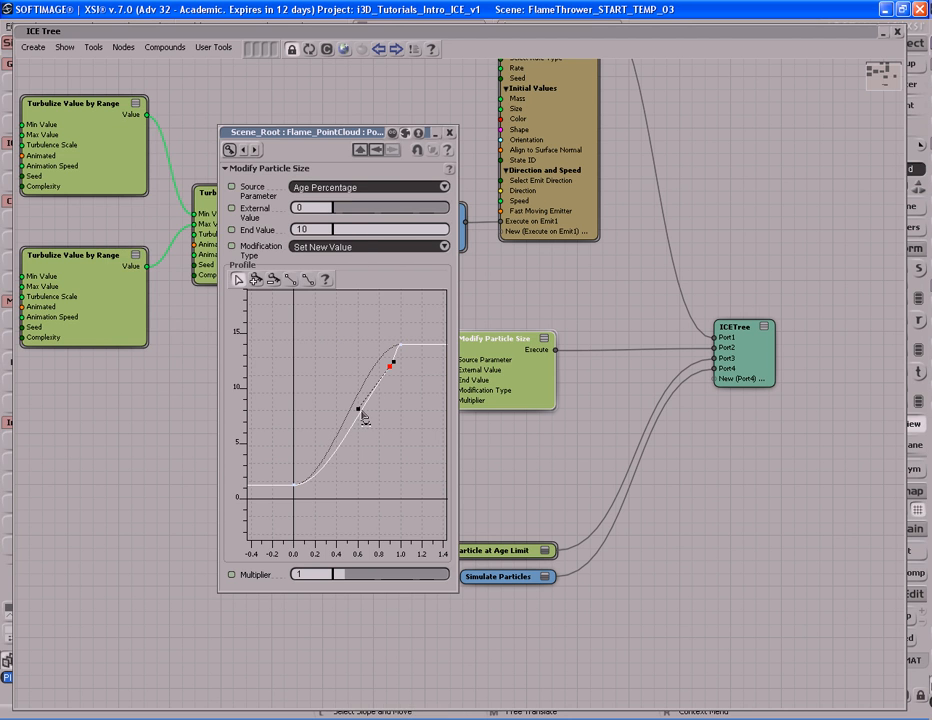
Shift the size profile's last key slightly past frame 1 at value 14, and close the Modify Particle Size properties.
left_click_drag(361, 417, 400, 368)
left_click(412, 422)
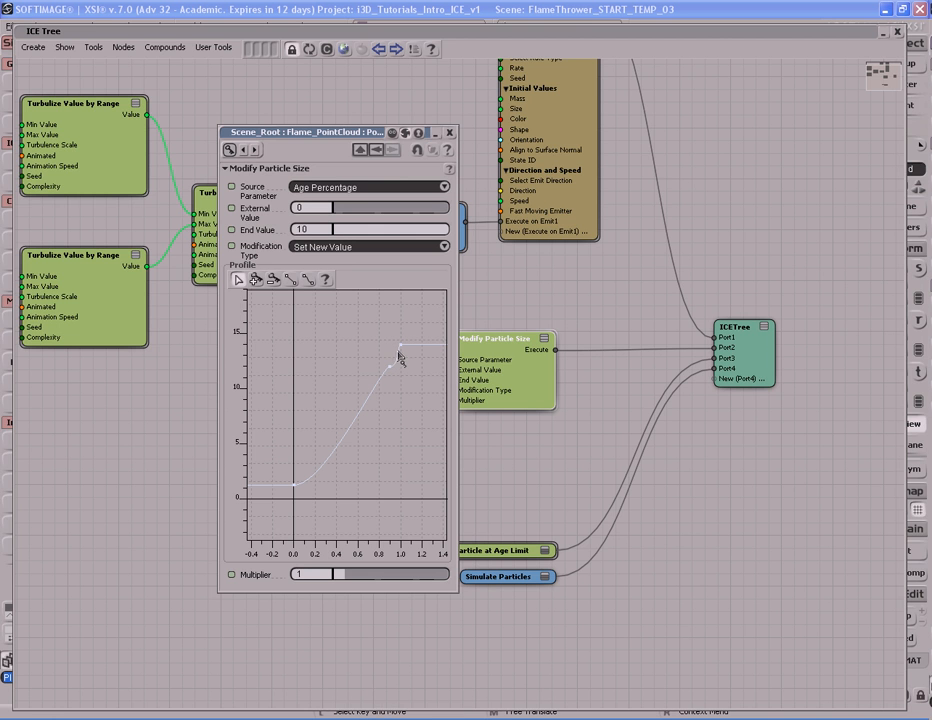
left_click_drag(397, 342, 414, 418)
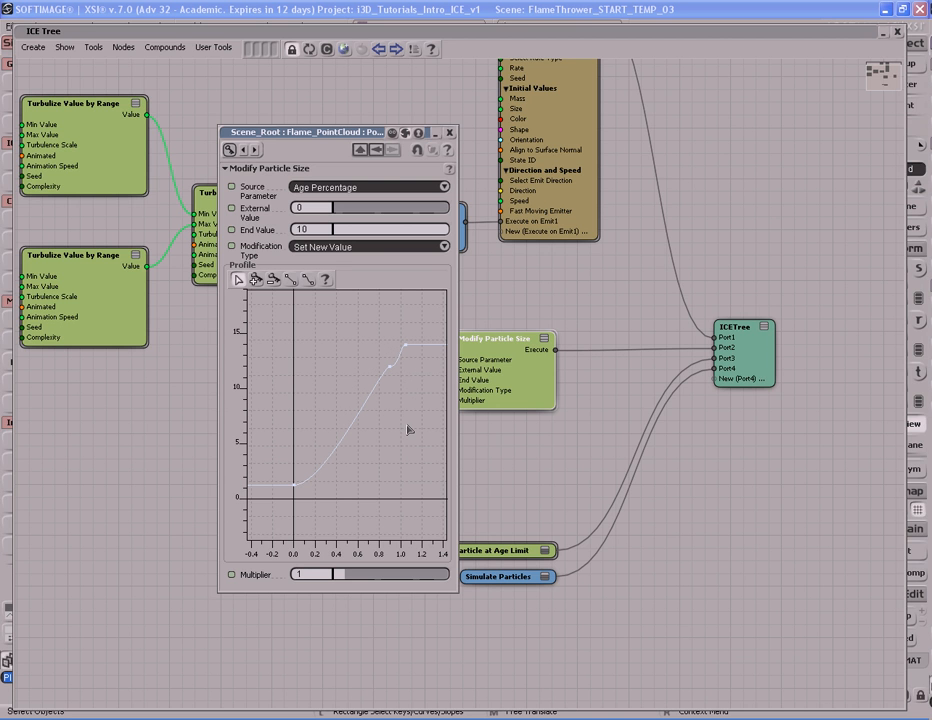
left_click_drag(403, 345, 403, 352)
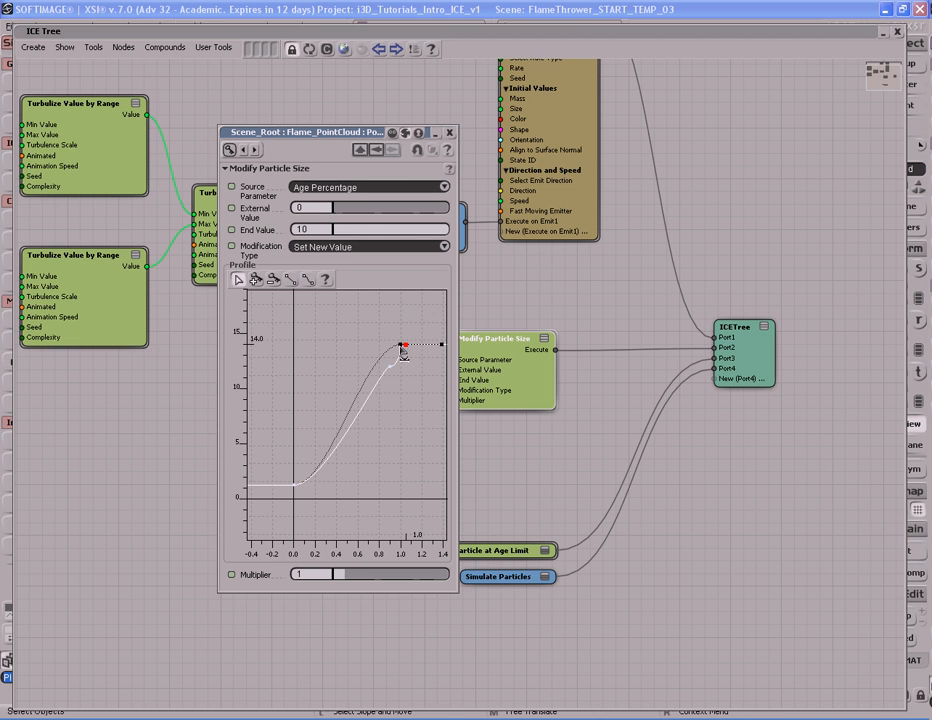
left_click(416, 409)
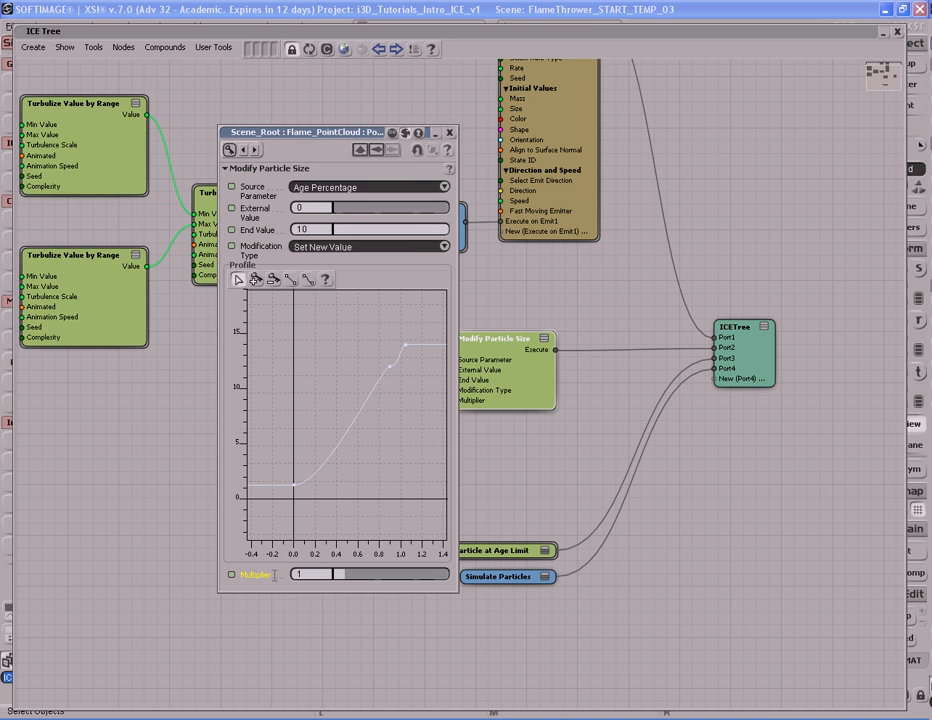
left_click(450, 133)
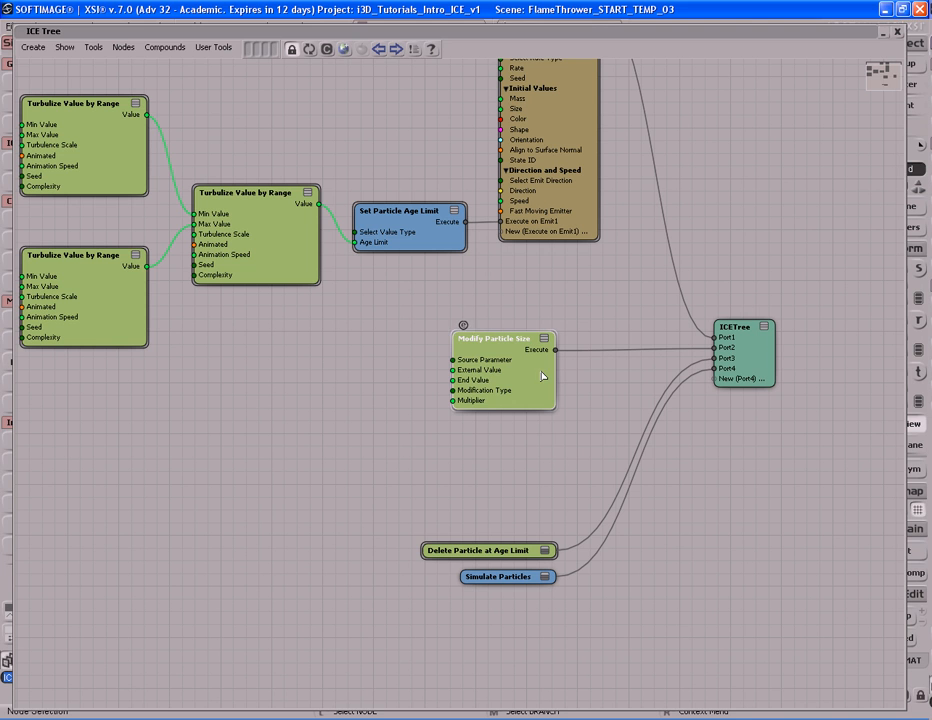
Duplicate the lower Turbulize Value by Range node beside Modify Particle Size and connect its Value to the Multiplier port.
left_click_drag(464, 378, 476, 391)
left_click(101, 311)
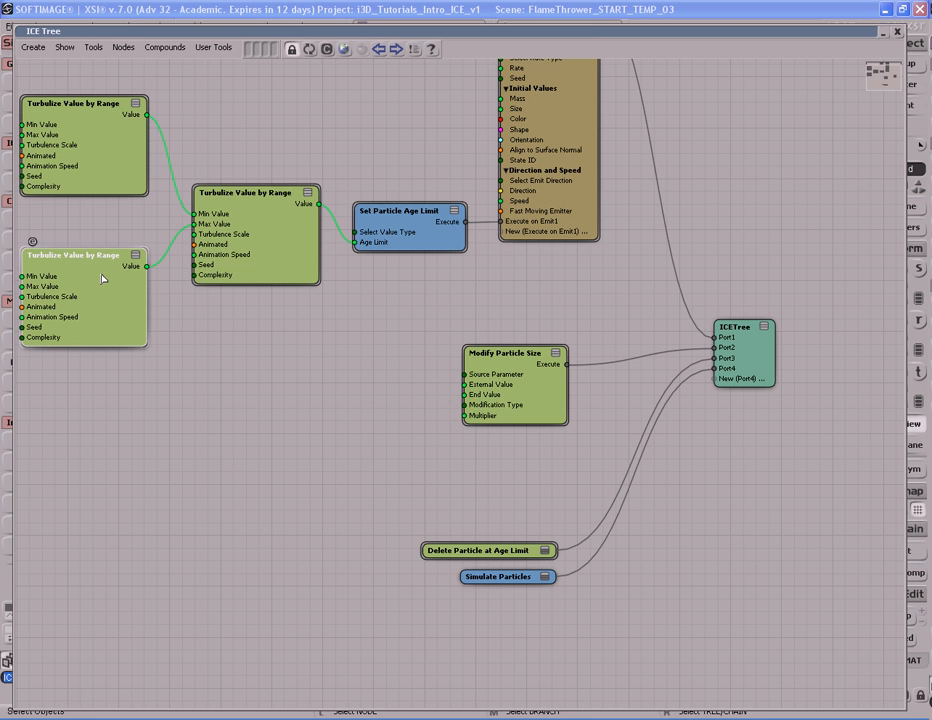
left_click(256, 360)
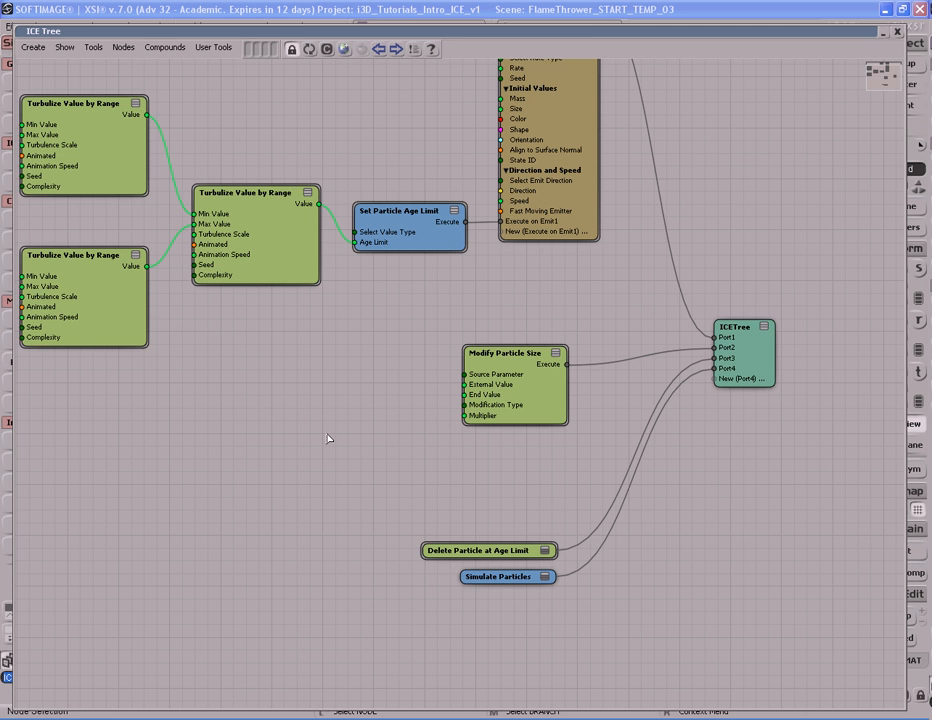
key("ctrl+v")
left_click_drag(530, 458, 352, 425)
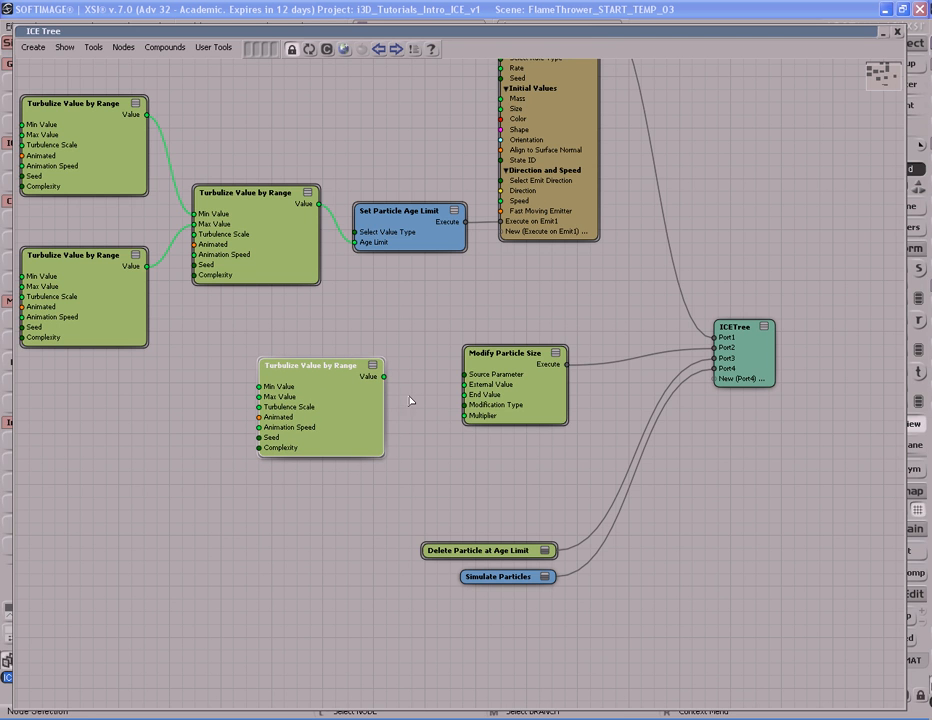
left_click_drag(384, 377, 469, 431)
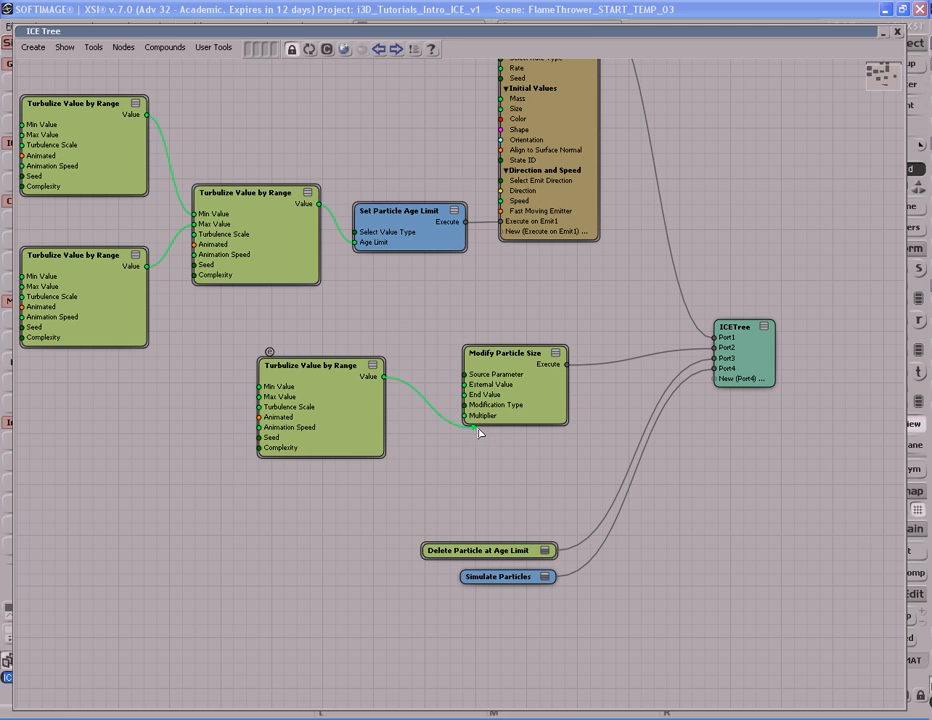
left_click(545, 380)
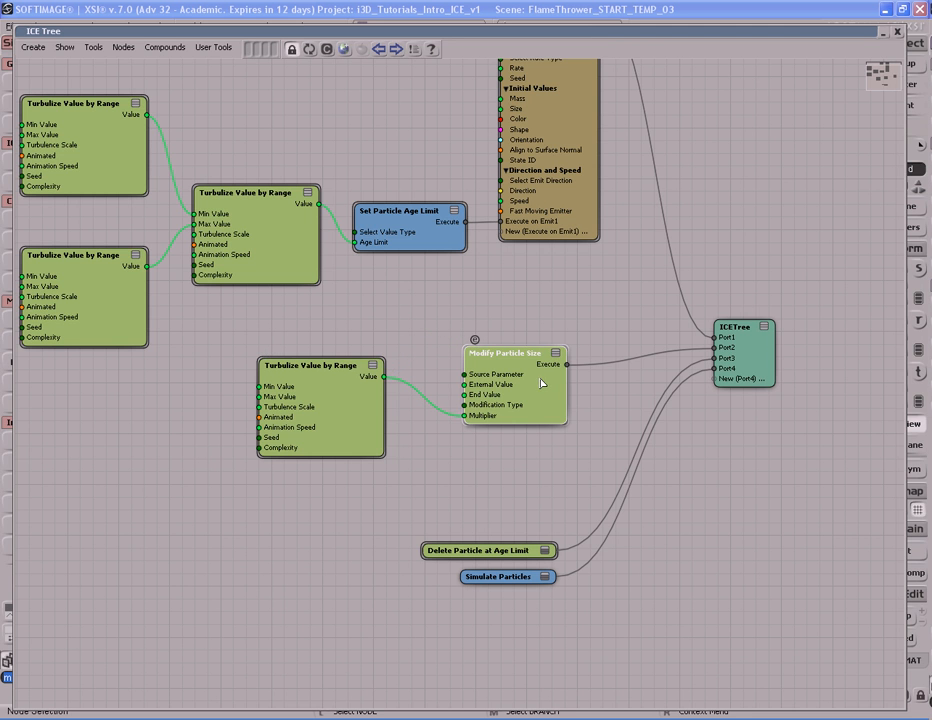
Set the copied Turbulize Value by Range node's Min Value to 0.5 and Max Value to 1.5.
double_click(341, 407)
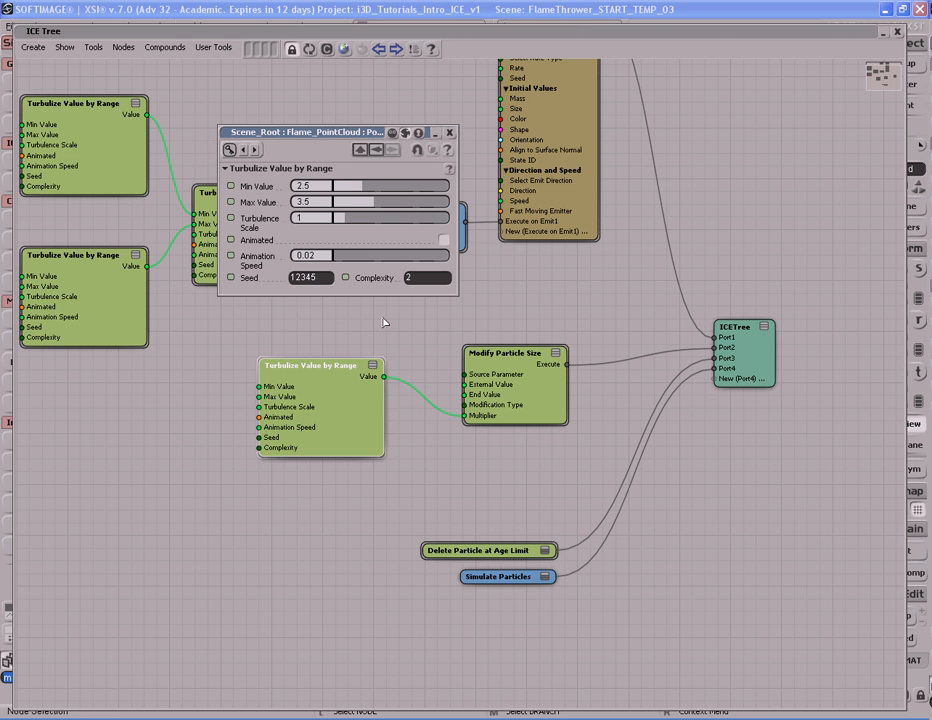
left_click(302, 186)
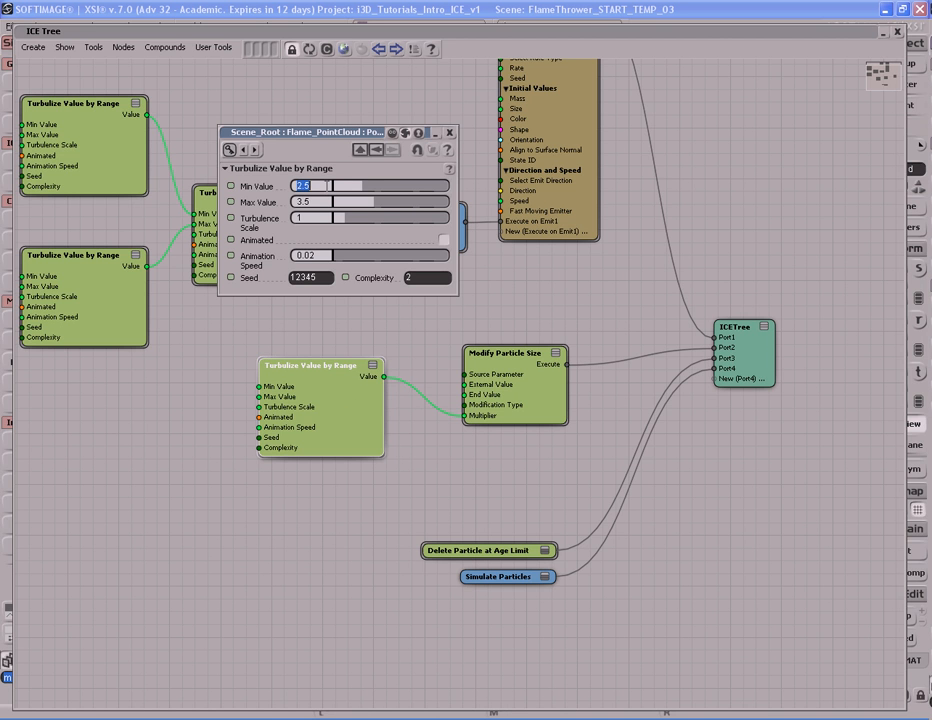
type(".5")
left_click(326, 201)
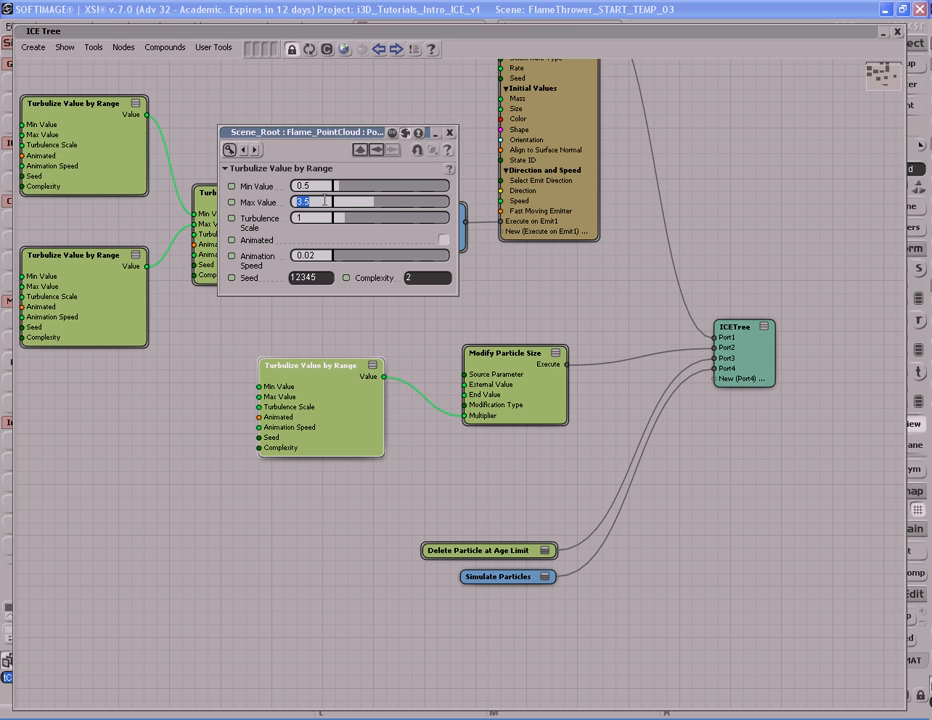
type("1")
key("Return")
Set the node's Turbulence Scale to 0.755, enable Animated with Animation Speed 2.075, and close its properties.
type("0.755")
left_click_drag(342, 226, 344, 226)
left_click(443, 240)
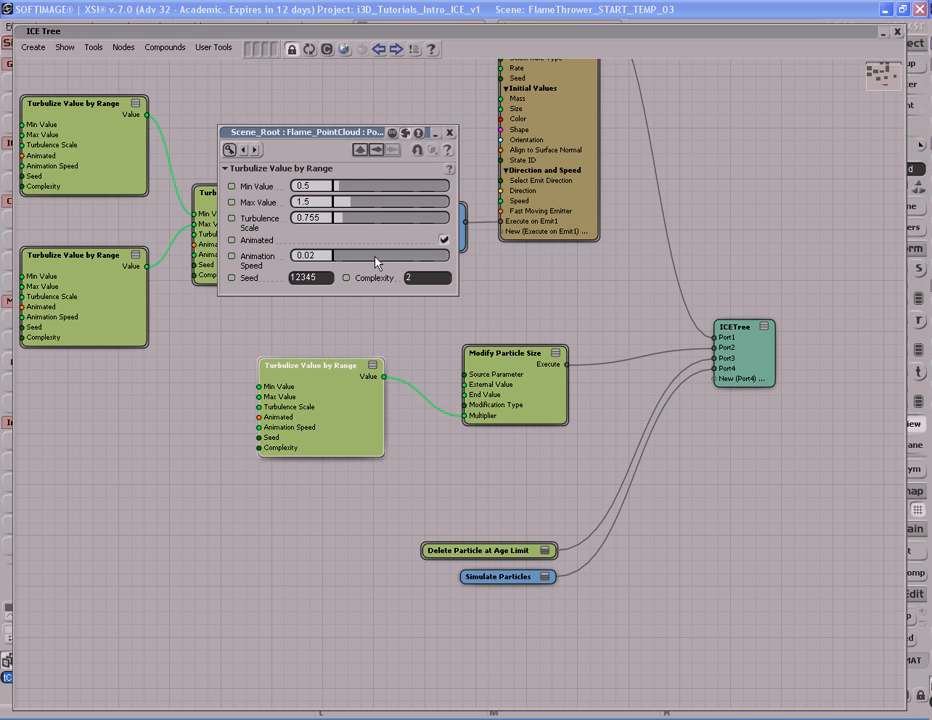
left_click_drag(340, 266, 360, 263)
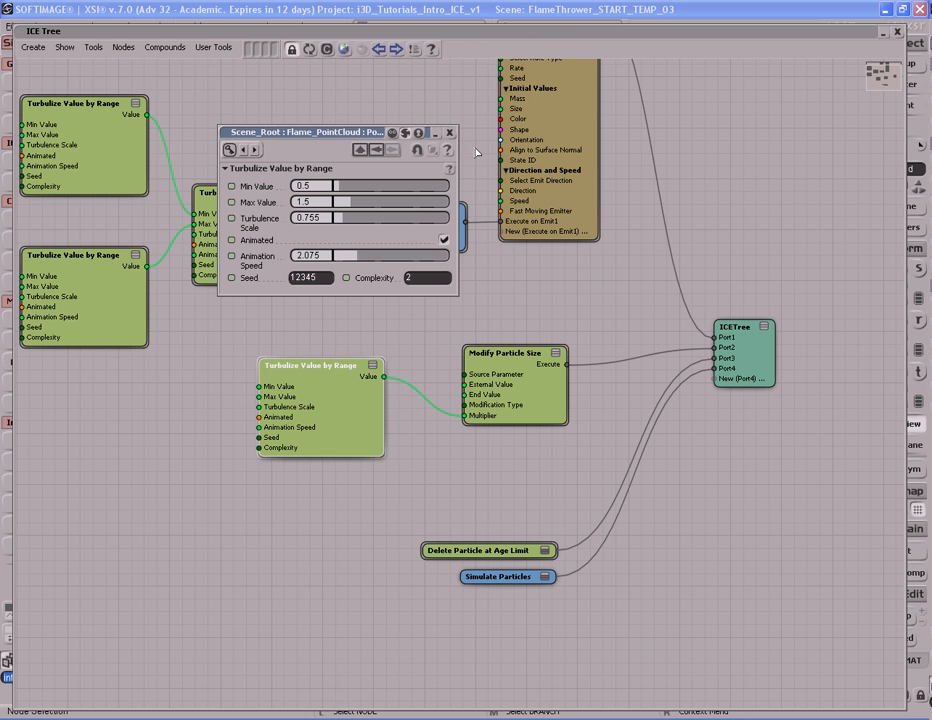
left_click(449, 132)
Collapse the ICE Tree and play the simulation from the start to examine the turbulent size variation along the flame.
left_click(625, 35)
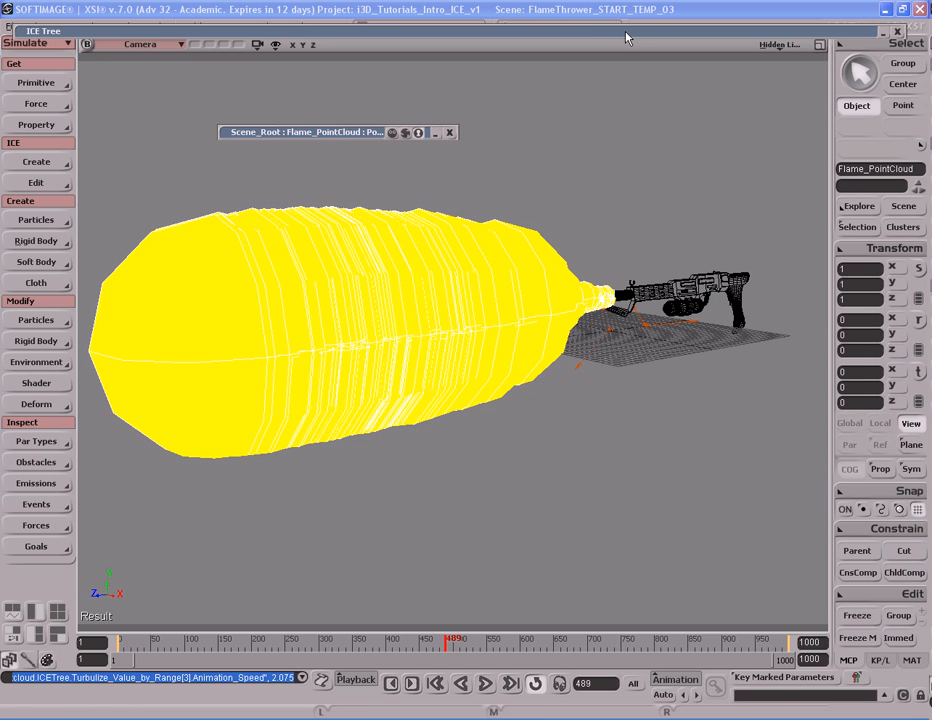
key("Home")
key("Up")
key("s")
right_click_drag(606, 416, 588, 414)
key("s")
middle_click_drag(535, 320, 447, 333)
left_click_drag(447, 333, 460, 318)
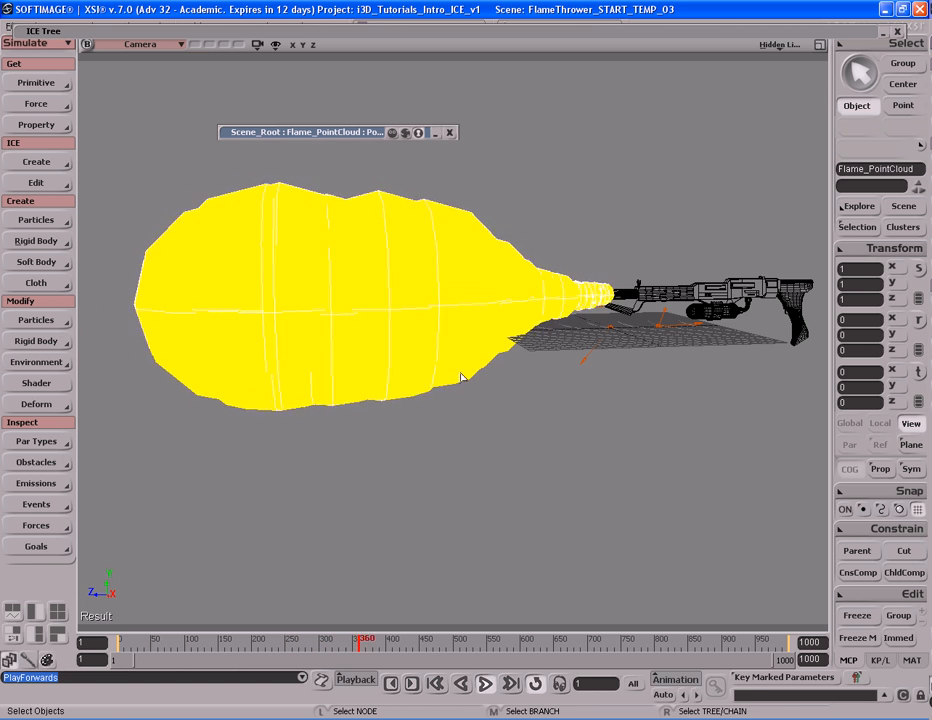
key("s")
right_click_drag(537, 368, 527, 343)
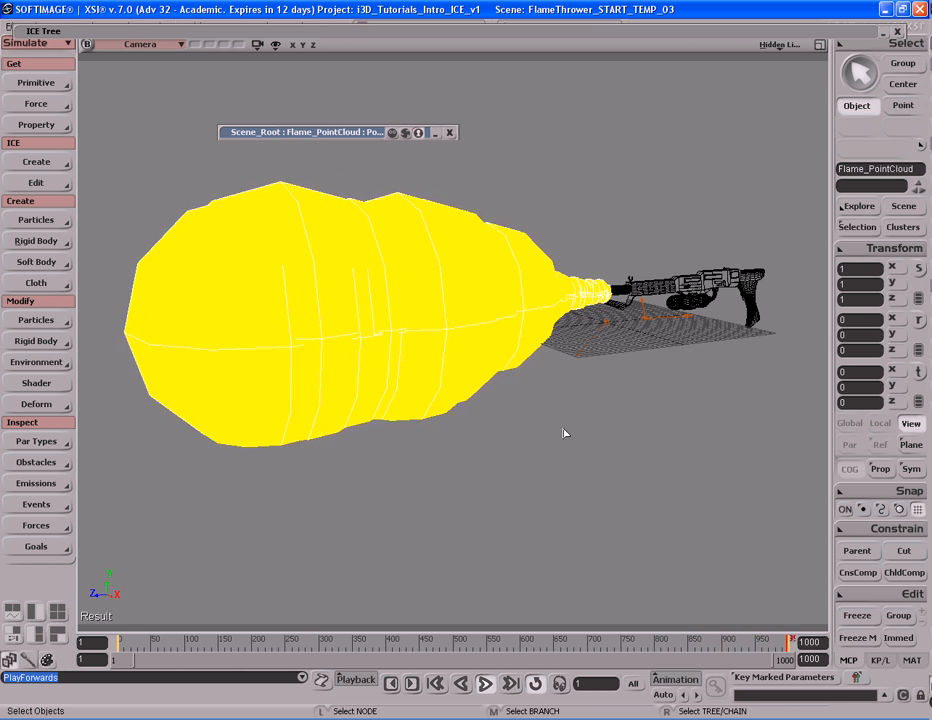
key("Escape")
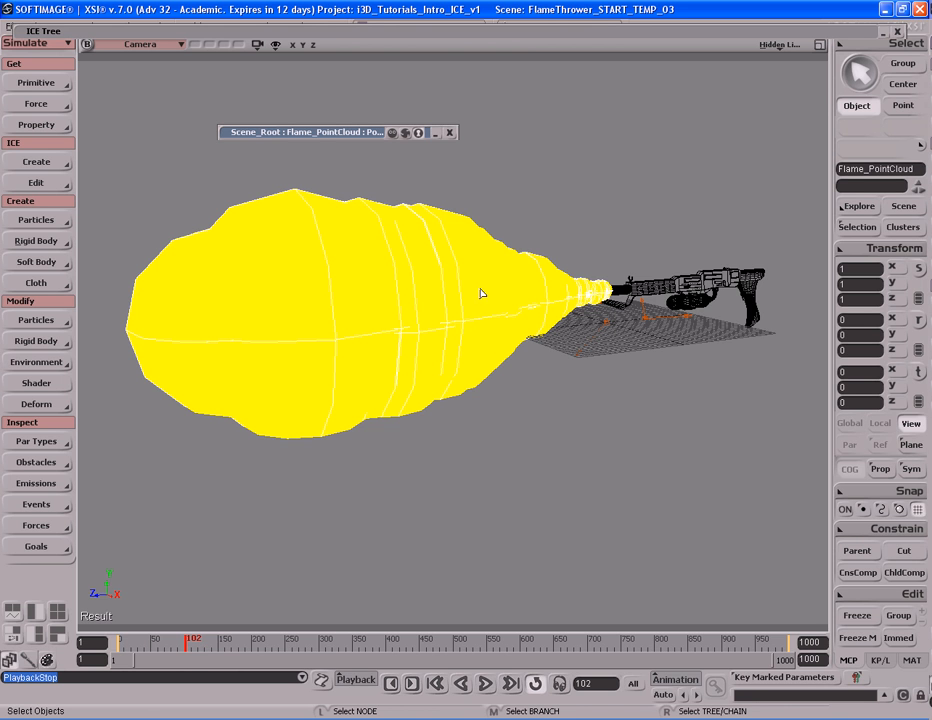
Add a Spin Particle node from the Orientation presets above Delete Particle at Age Limit, moving the particle size nodes up for room.
double_click(520, 33)
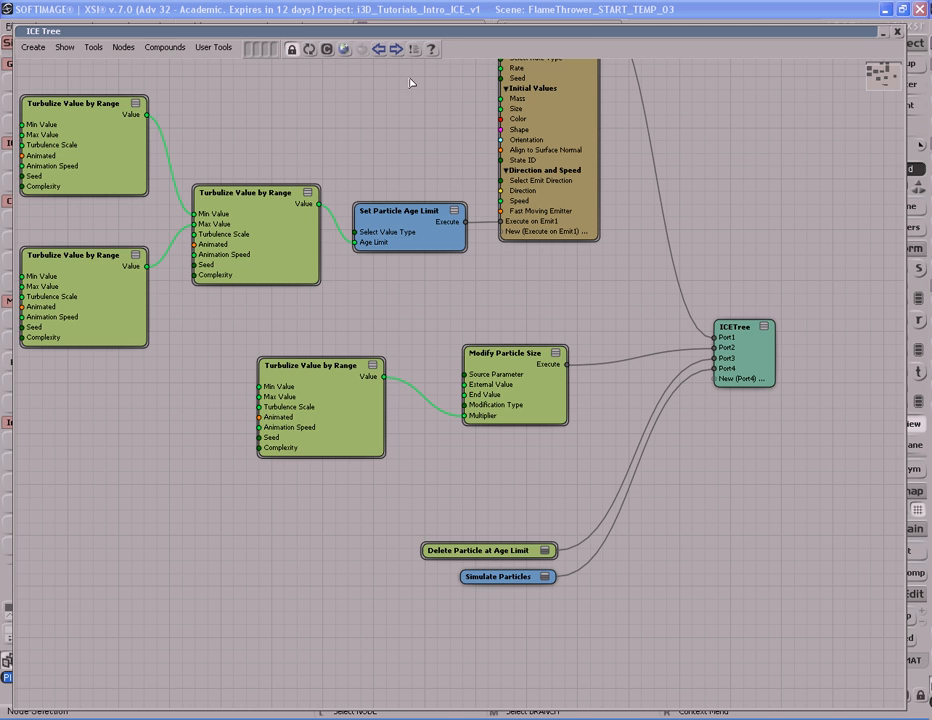
left_click(341, 54)
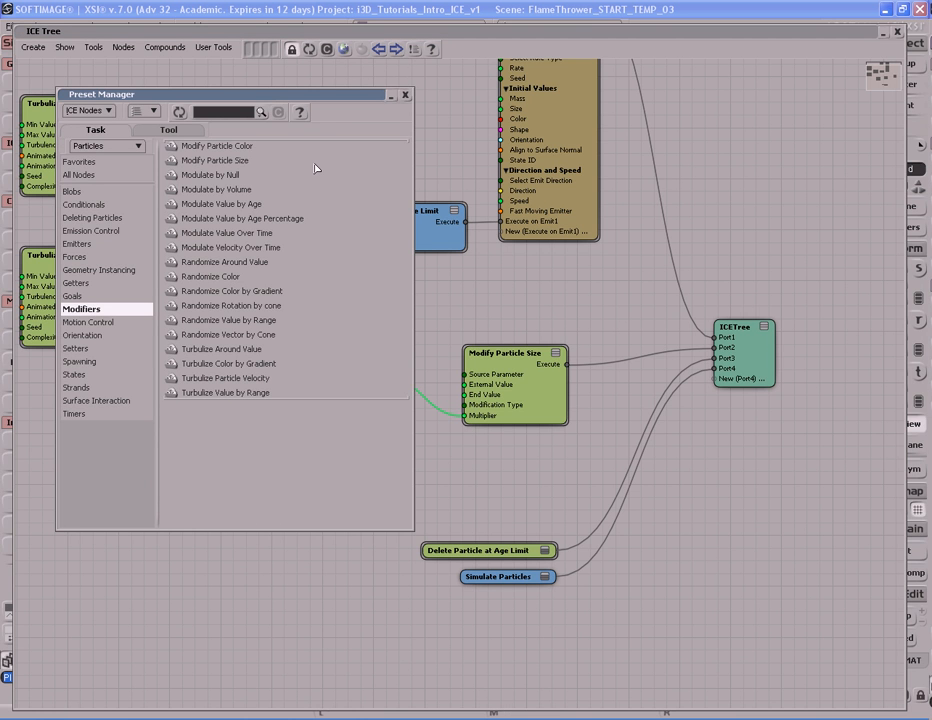
left_click(83, 337)
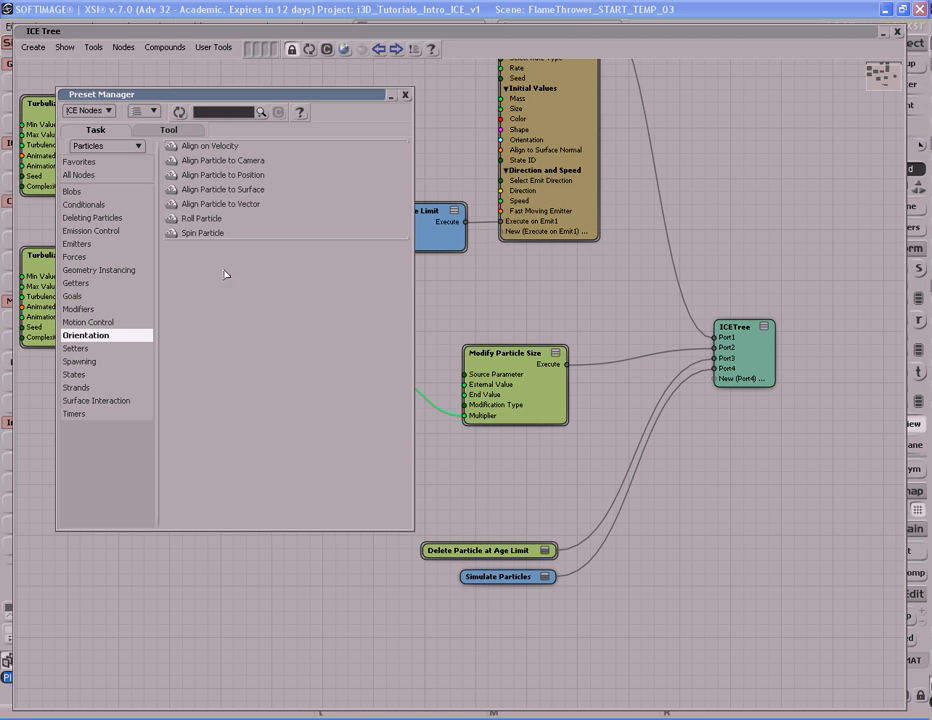
left_click_drag(202, 235, 445, 292)
left_click(406, 94)
left_click_drag(552, 301, 490, 462)
left_click_drag(548, 418, 534, 357)
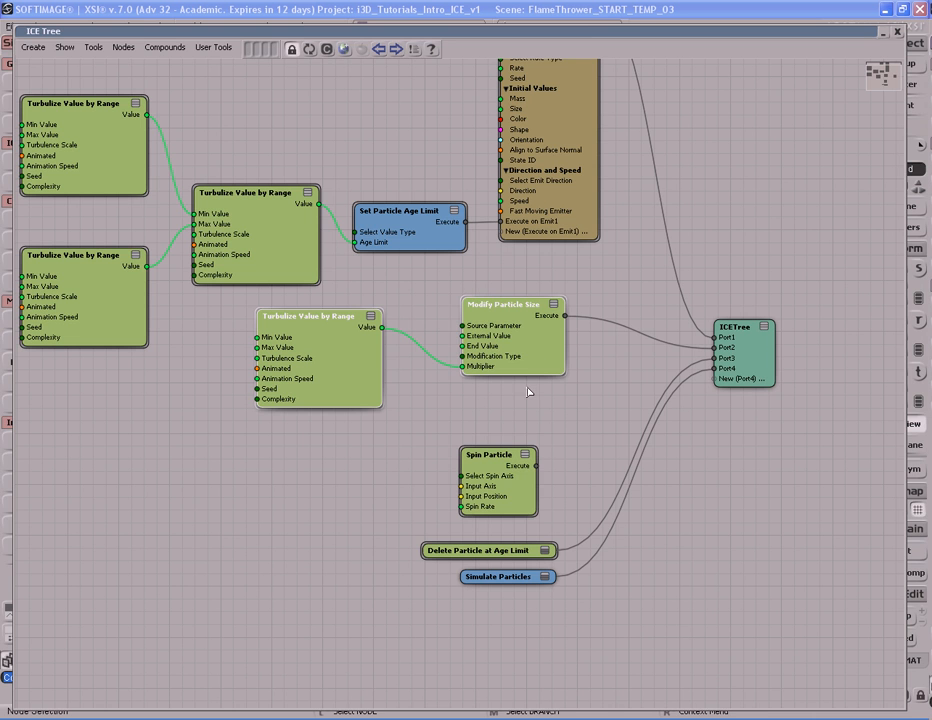
Insert a port before Port3 on the ICETree node and connect the Spin Particle node's Execute output to it.
left_click_drag(528, 484, 537, 453)
left_click(533, 355)
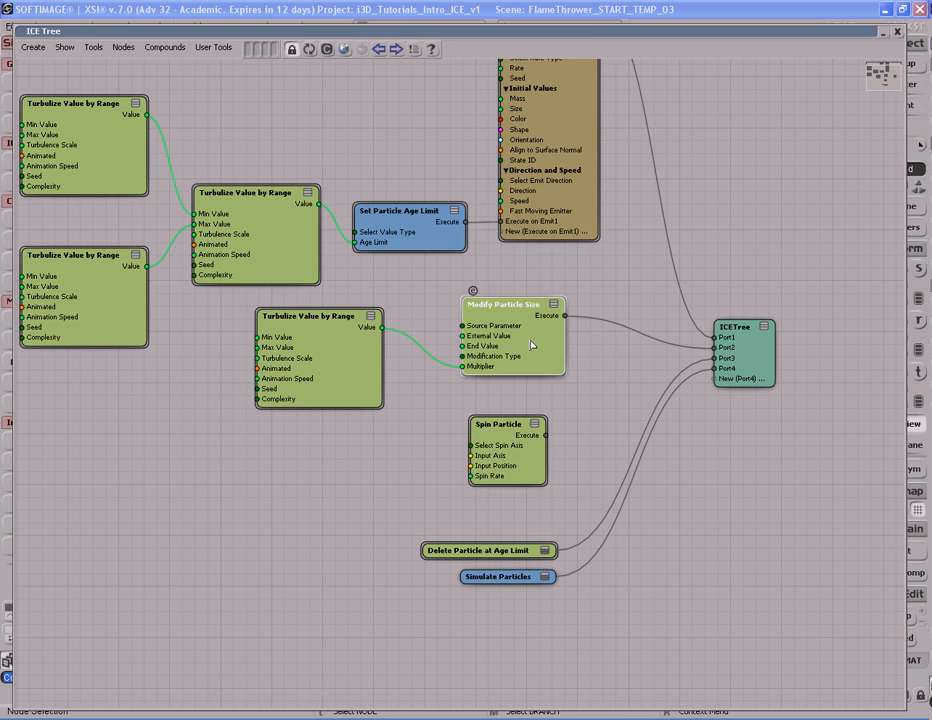
left_click(730, 366)
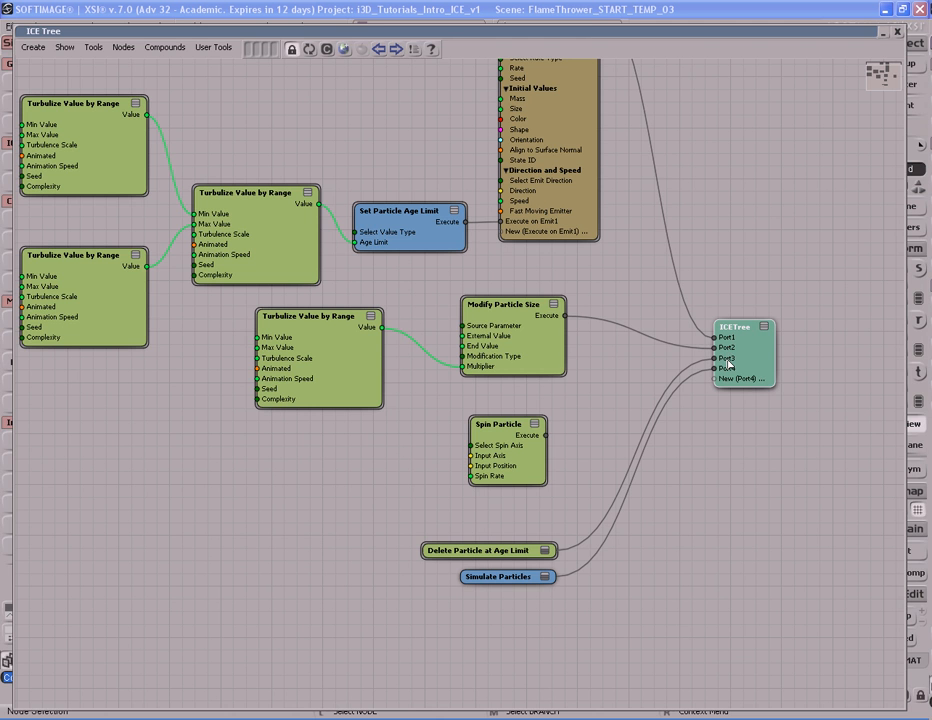
right_click(729, 362)
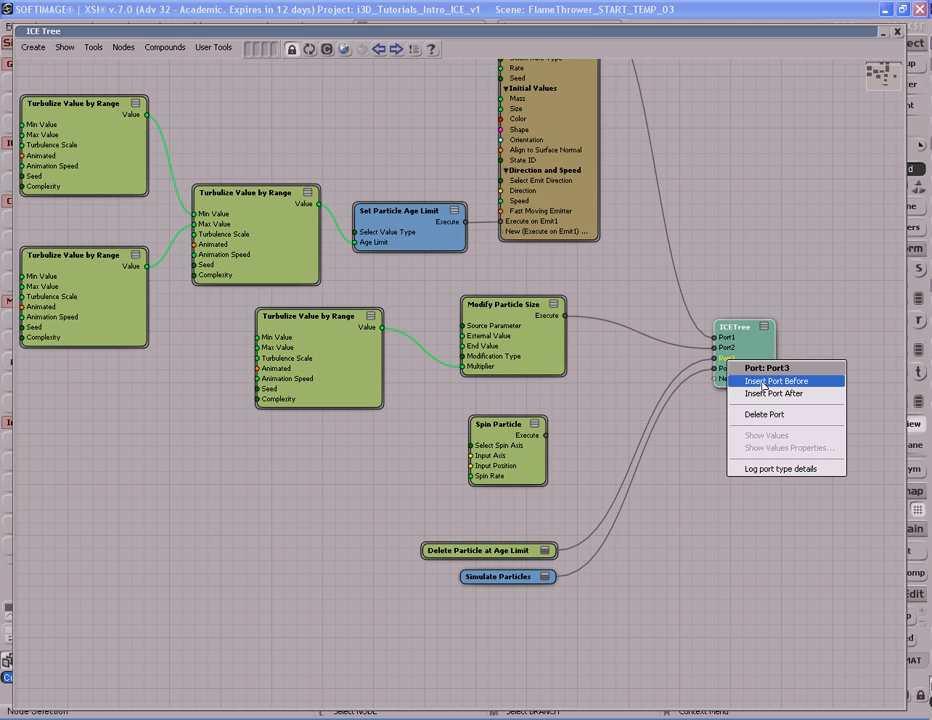
left_click(762, 381)
left_click_drag(546, 436, 715, 358)
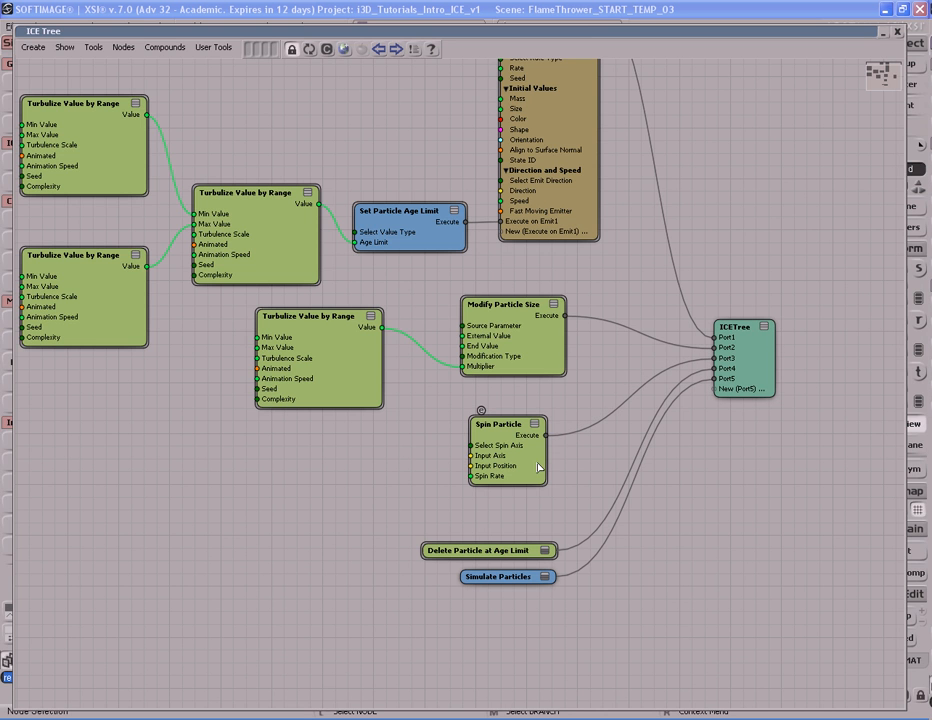
Open the Spin Particle properties, collapse the ICE Tree, and move the property page clear of most of the flame.
double_click(537, 468)
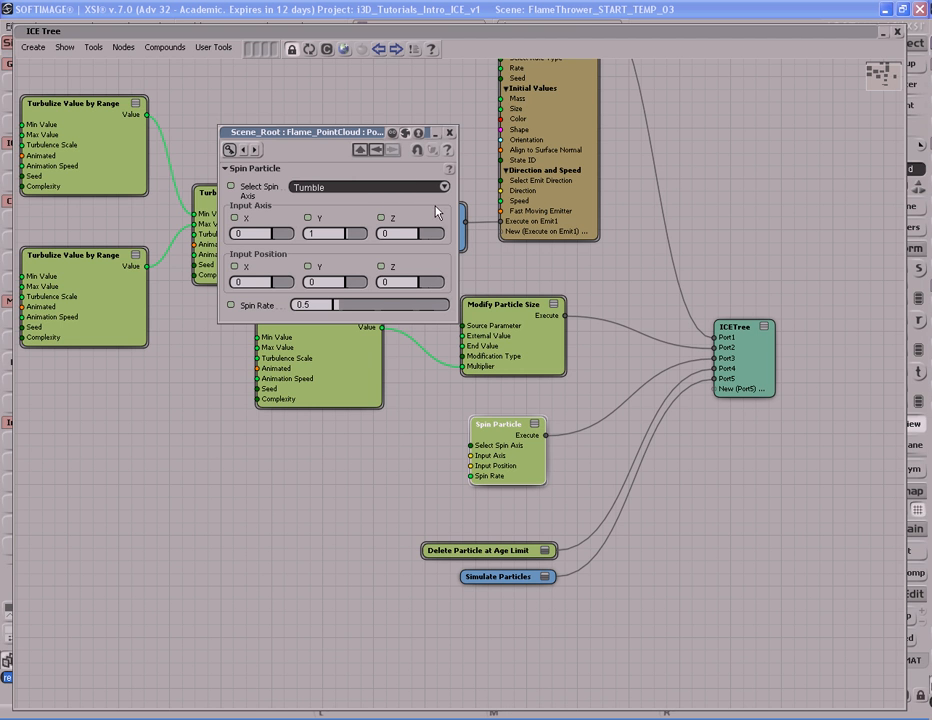
double_click(491, 33)
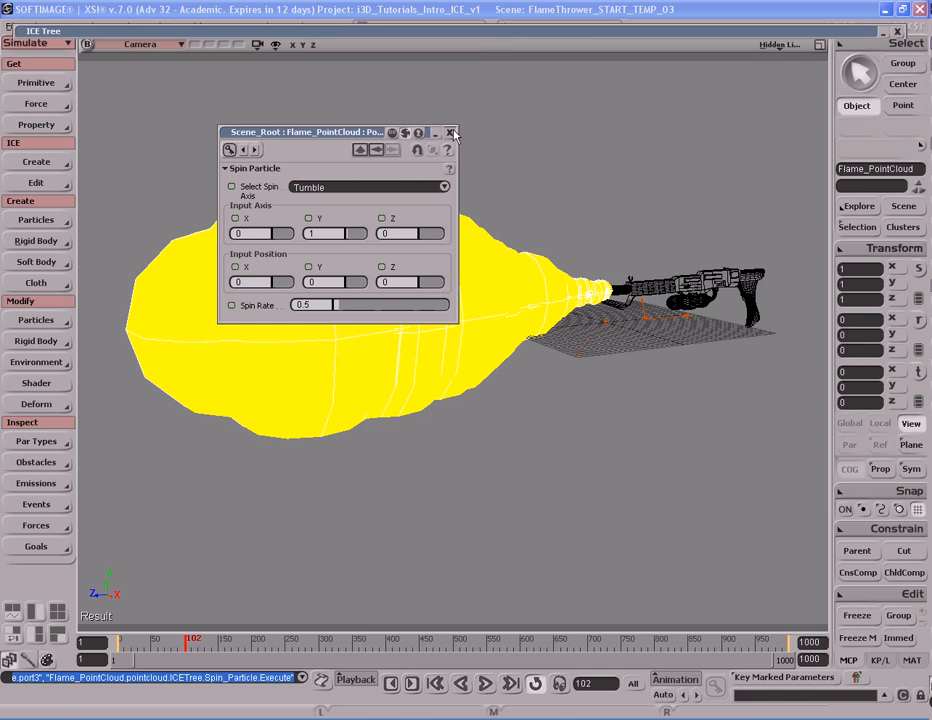
left_click_drag(343, 133, 590, 70)
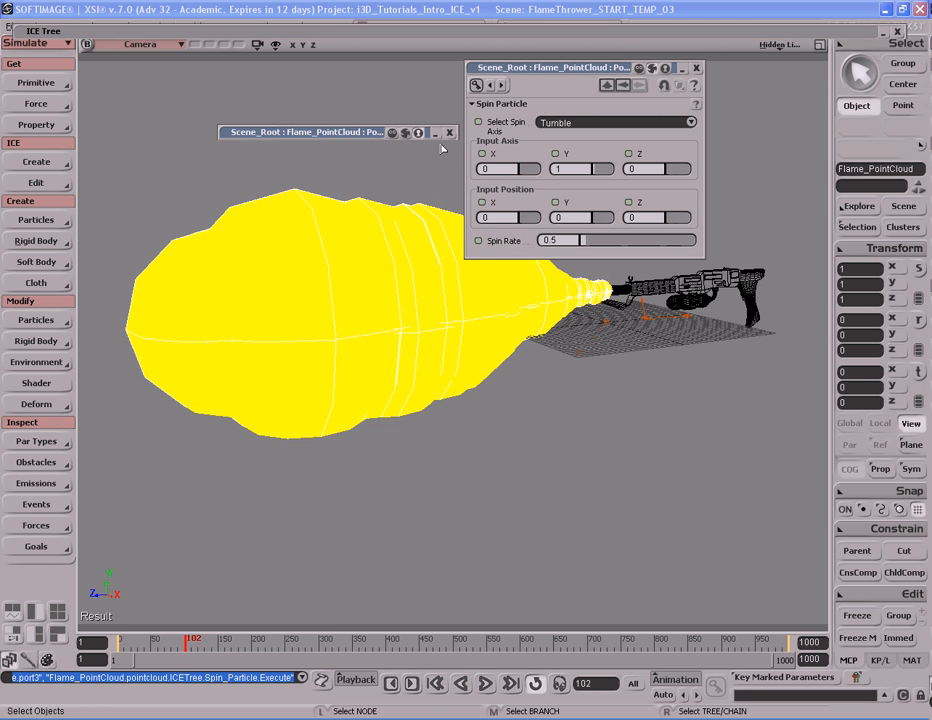
Advance the simulation frame by frame from the first frame to examine how the particles rotate with the Tumble spin axis.
key("s")
middle_click_drag(472, 418, 513, 432)
right_click_drag(513, 432, 529, 428)
key("Home")
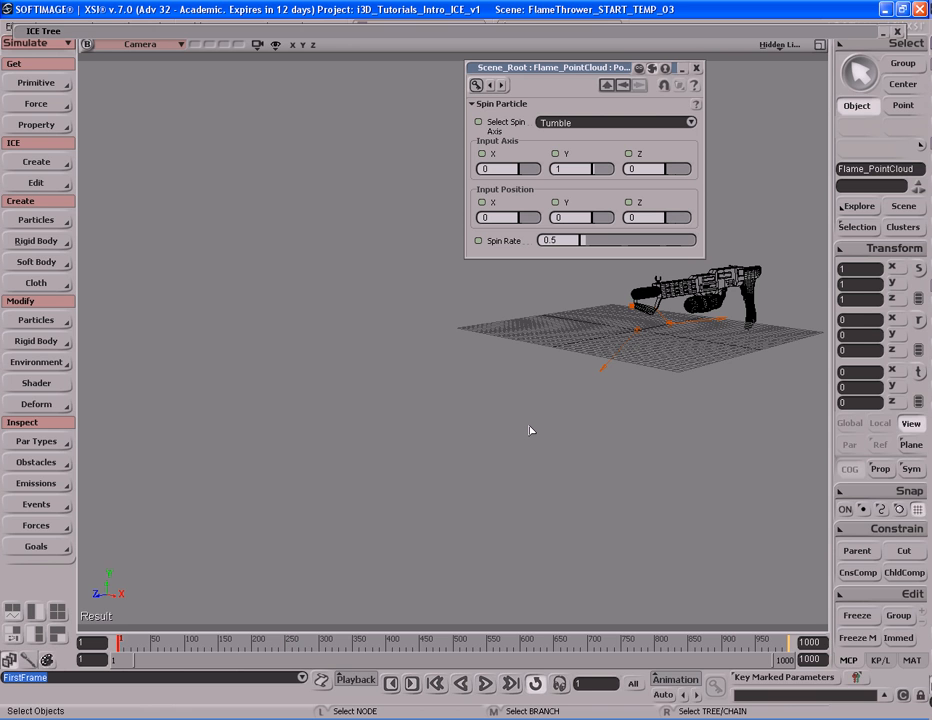
key("period")
key("period")
key("period")
key("period")
key("period")
key("period")
key("period")
key("period")
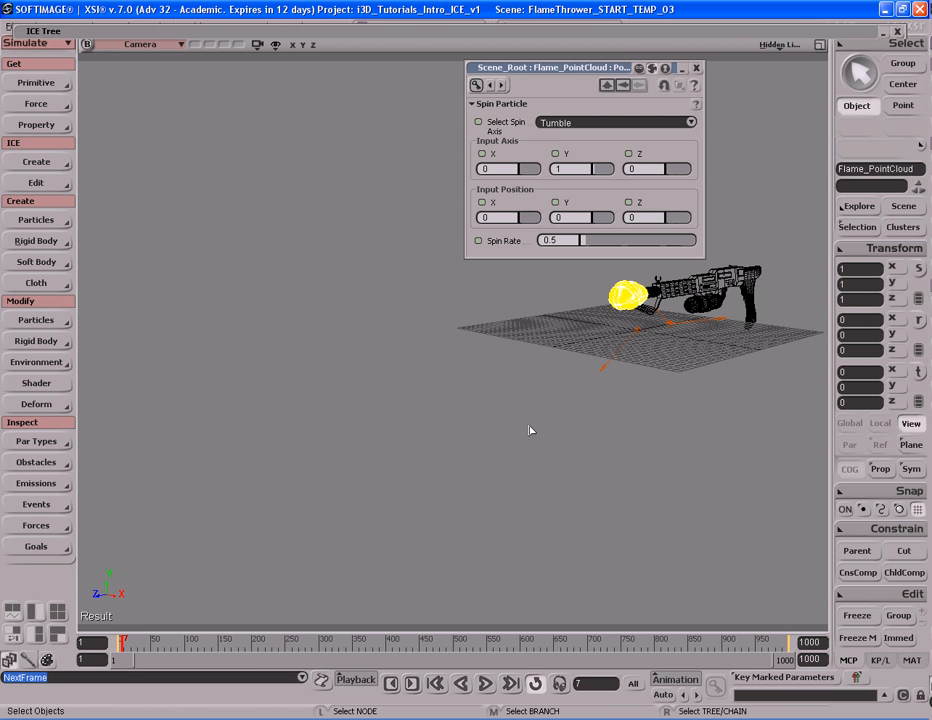
key("period")
key("period")
key("period")
key("period")
key("period")
key("period")
key("period")
key("period")
key("period")
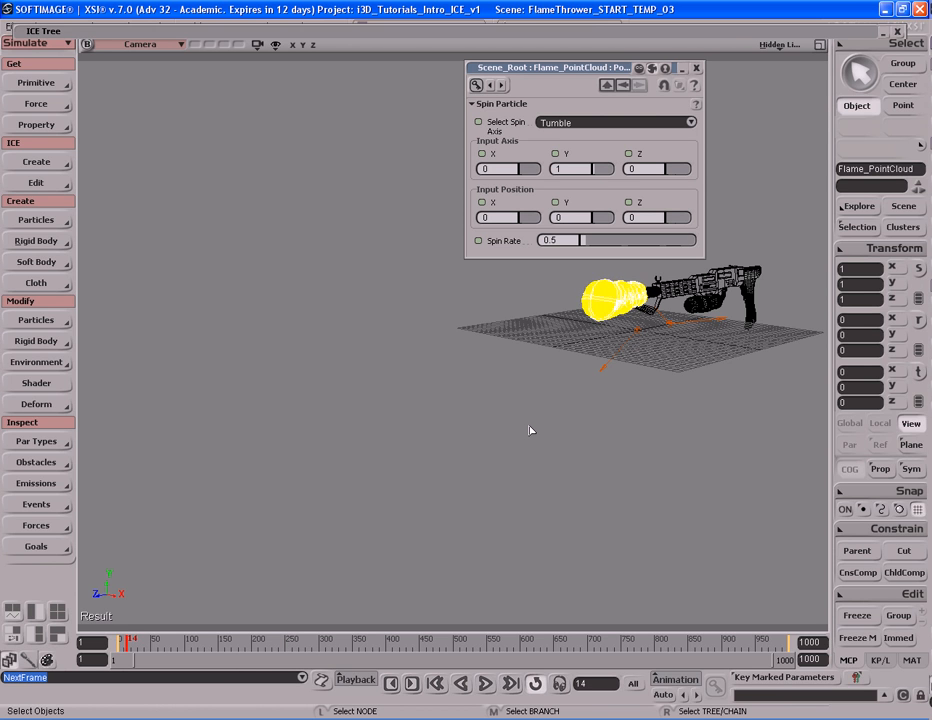
key("period")
key("period")
key("period")
key("period")
key("period")
key("period")
key("period")
key("period")
key("period")
key("period")
key("period")
key("period")
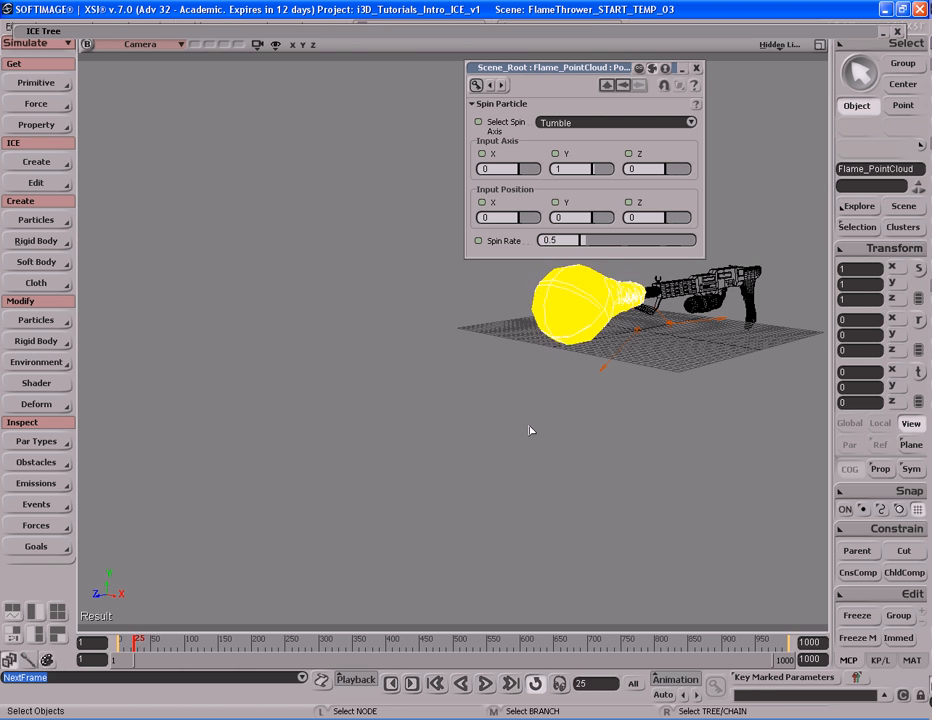
key("period")
key("period")
key("period")
key("period")
key("period")
key("period")
key("period")
key("period")
key("period")
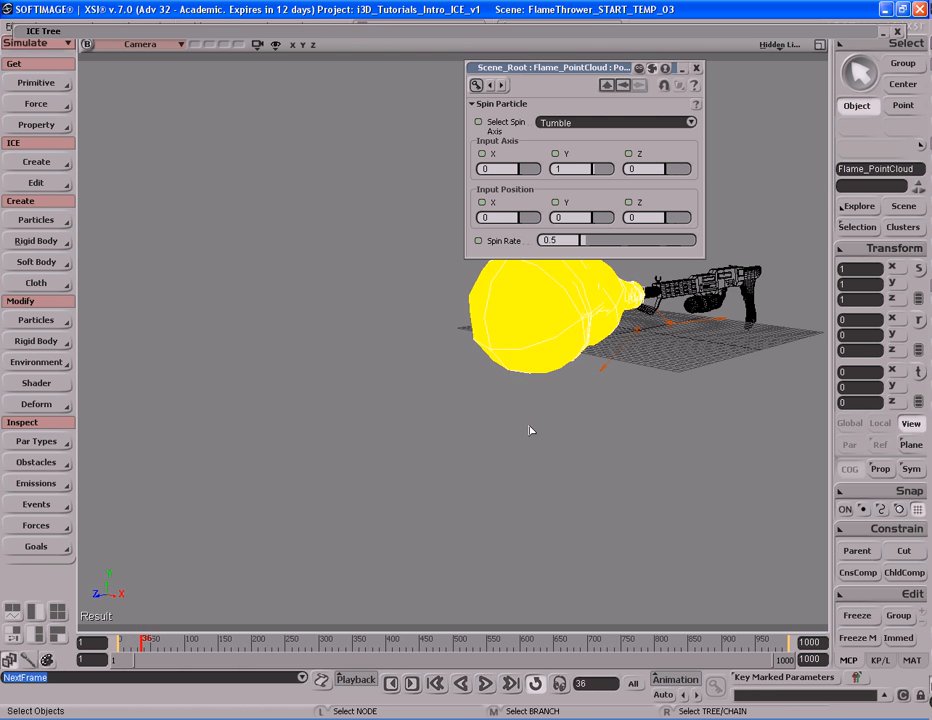
key("period")
key("period")
key("period")
key("period")
key("period")
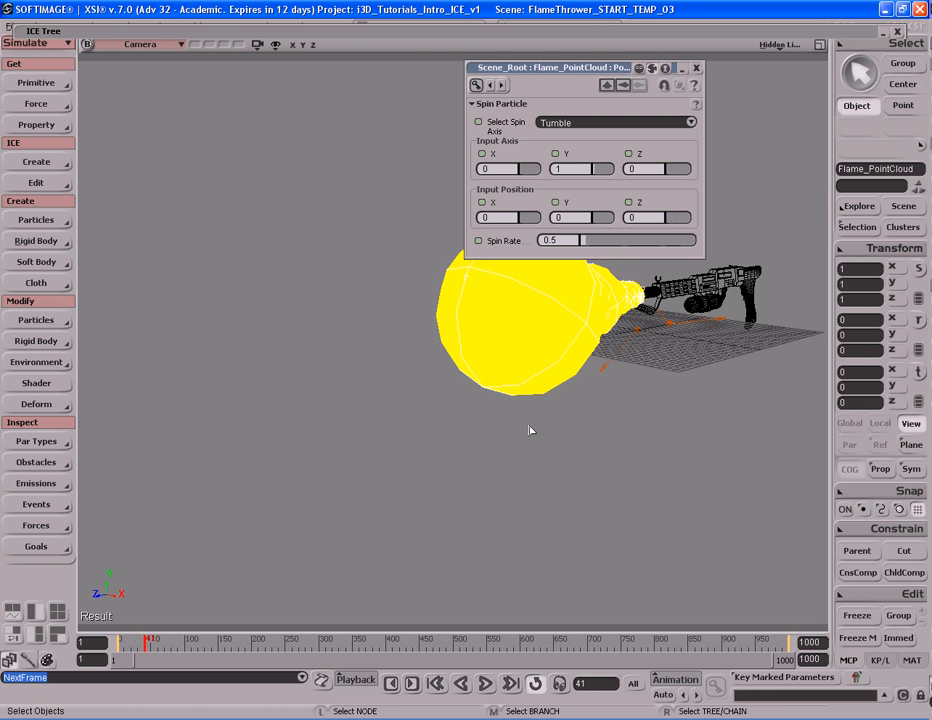
key("period")
key("period")
key("period")
key("period")
key("period")
key("period")
key("period")
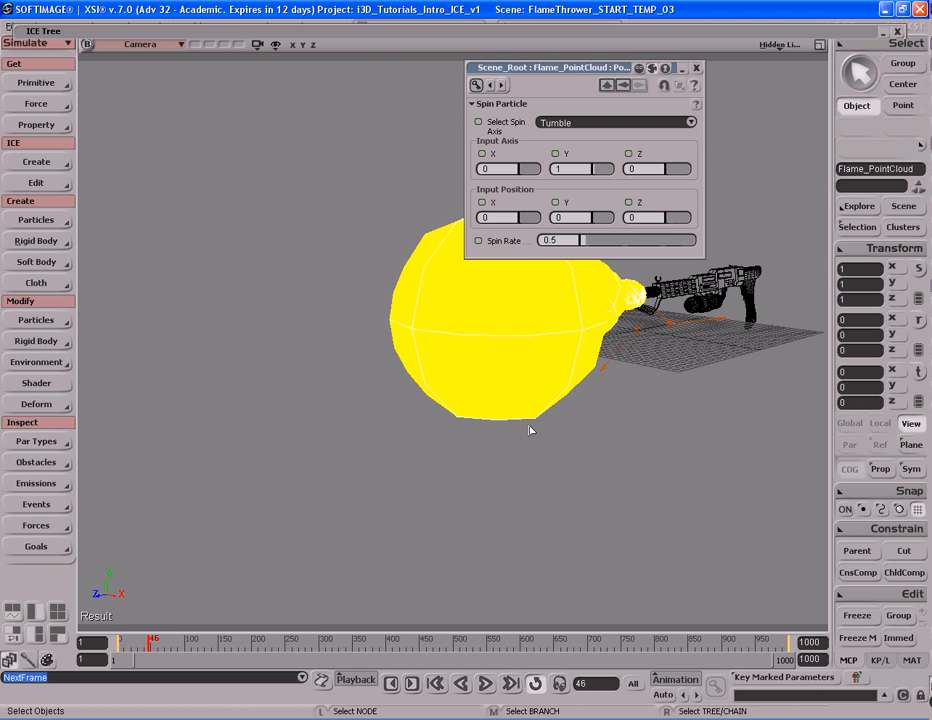
key("period")
key("period")
key("period")
key("period")
key("period")
key("period")
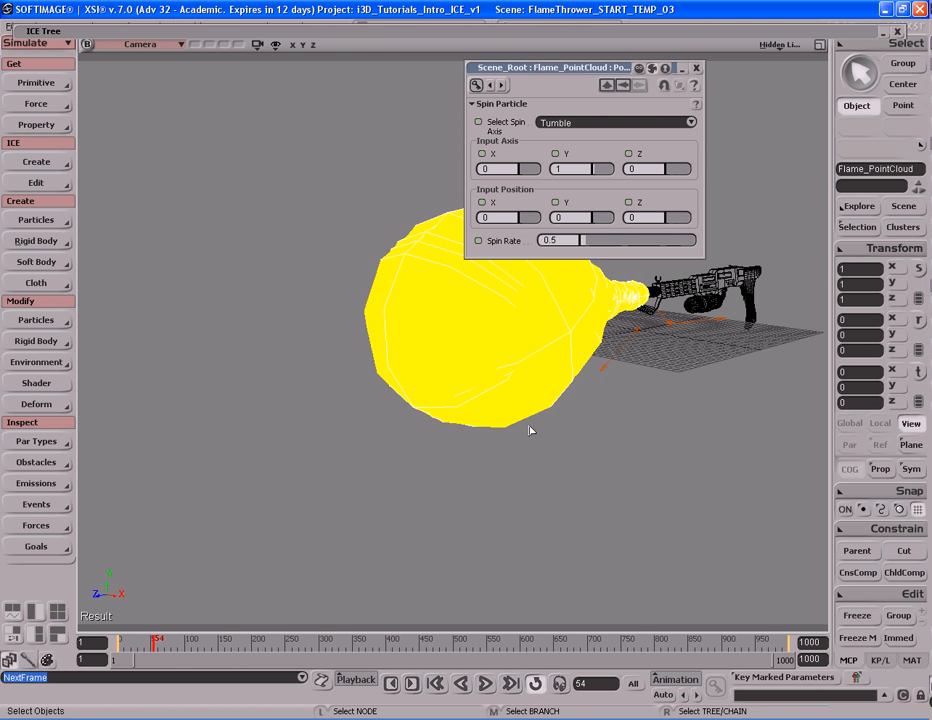
key("period")
key("period")
key("period")
key("period")
key("period")
key("period")
key("period")
key("period")
key("period")
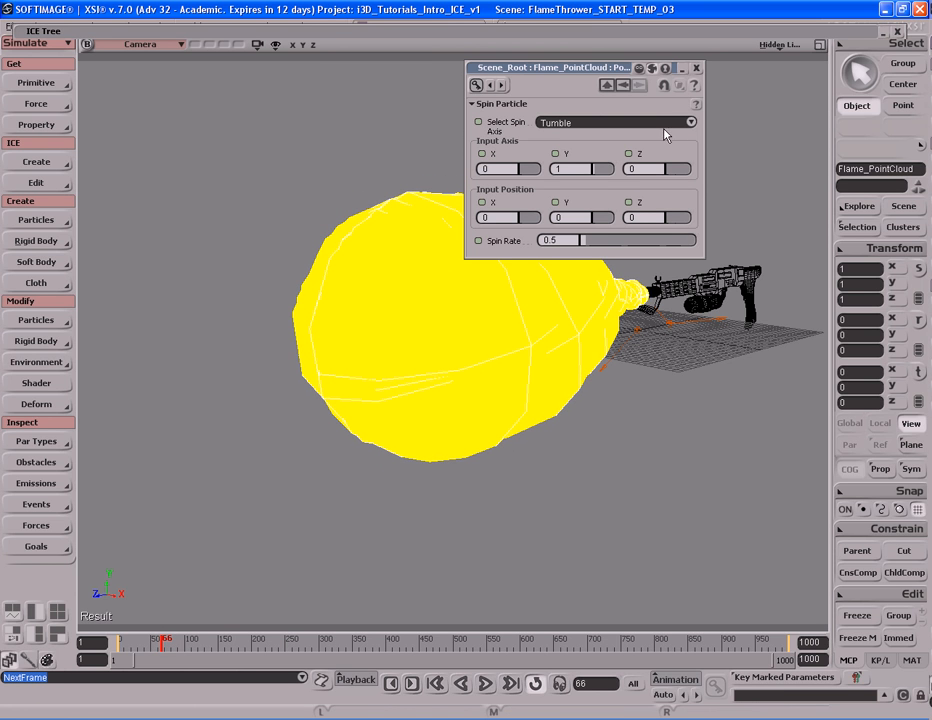
Set the Spin Particle node's Select Spin Axis option to Spiral.
left_click(690, 122)
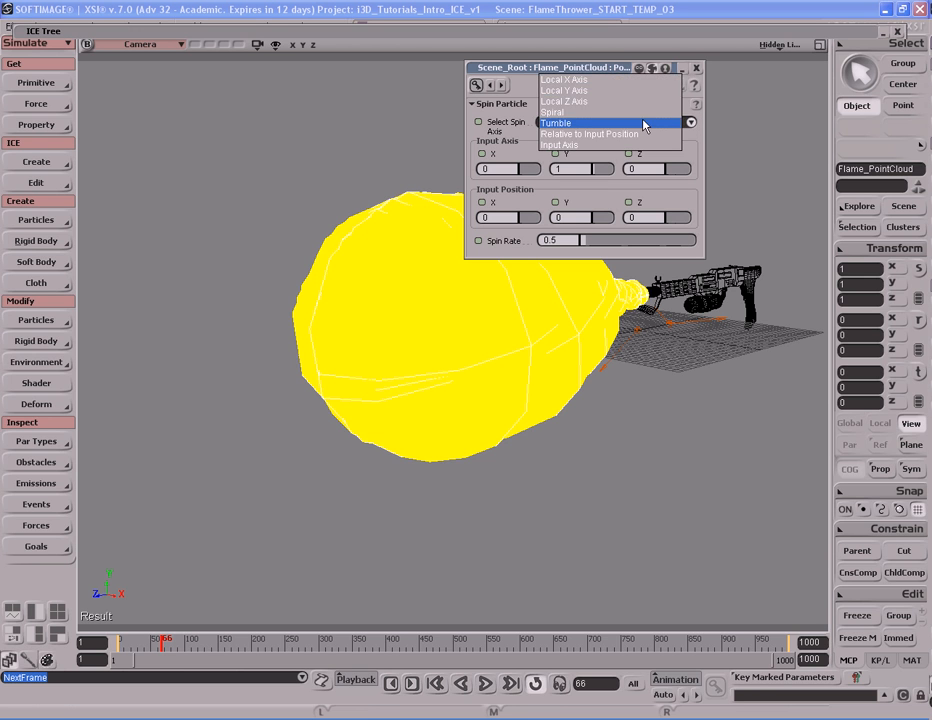
left_click(645, 113)
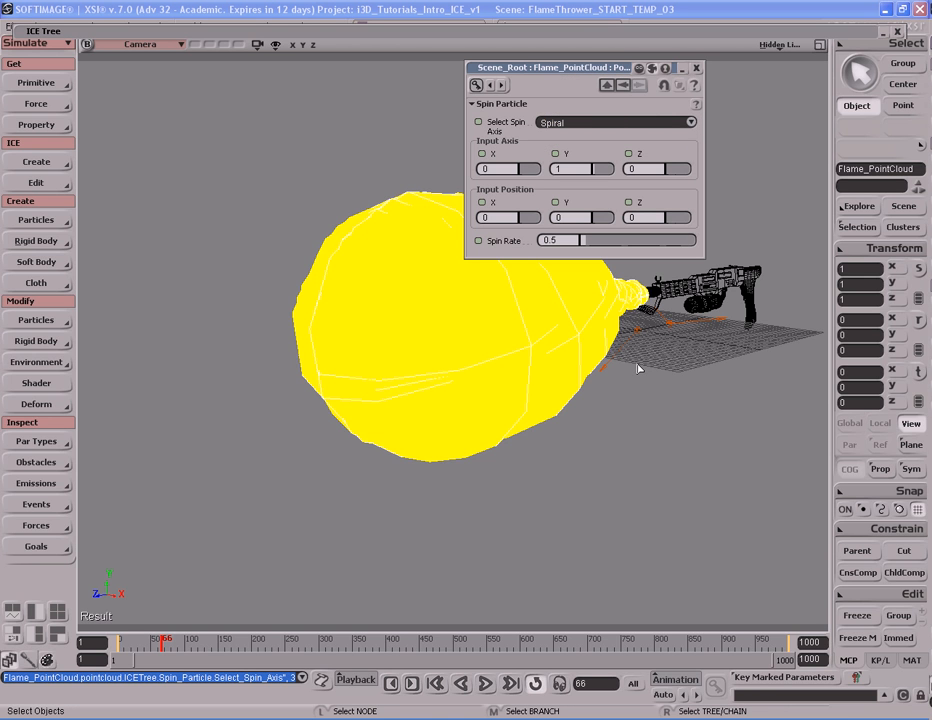
Return to the first frame and advance the simulation frame by frame to examine the Spiral particle spin.
key("Home")
key("Right")
key("Right")
key("Right")
key("Right")
key("Right")
key("Right")
key("Right")
key("Right")
key("Right")
key("Right")
key("Right")
key("Right")
key("Right")
key("Right")
key("Right")
key("Right")
key("Right")
key("Right")
key("Right")
key("Right")
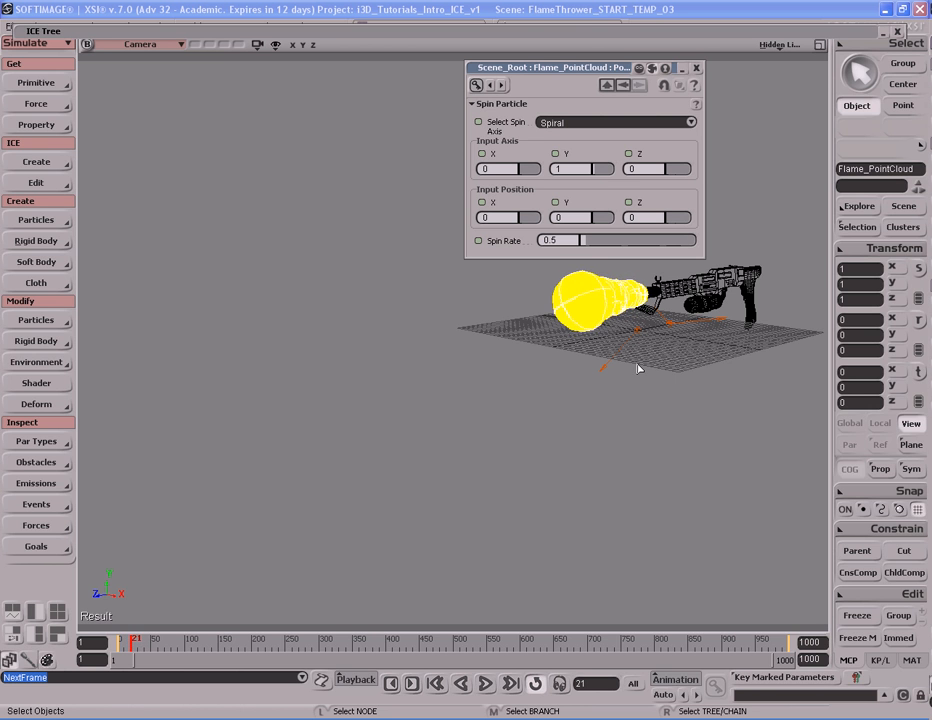
key("Right")
key("Right")
key("Right")
key("Right")
key("Right")
key("Right")
key("Right")
key("Right")
key("Right")
key("Right")
key("Right")
key("Right")
key("Right")
key("Right")
key("Right")
key("Right")
key("Right")
key("Right")
key("Right")
key("Right")
key("Right")
key("Right")
key("Right")
key("Right")
key("Right")
key("Right")
key("Right")
key("Right")
key("Right")
key("Right")
key("Right")
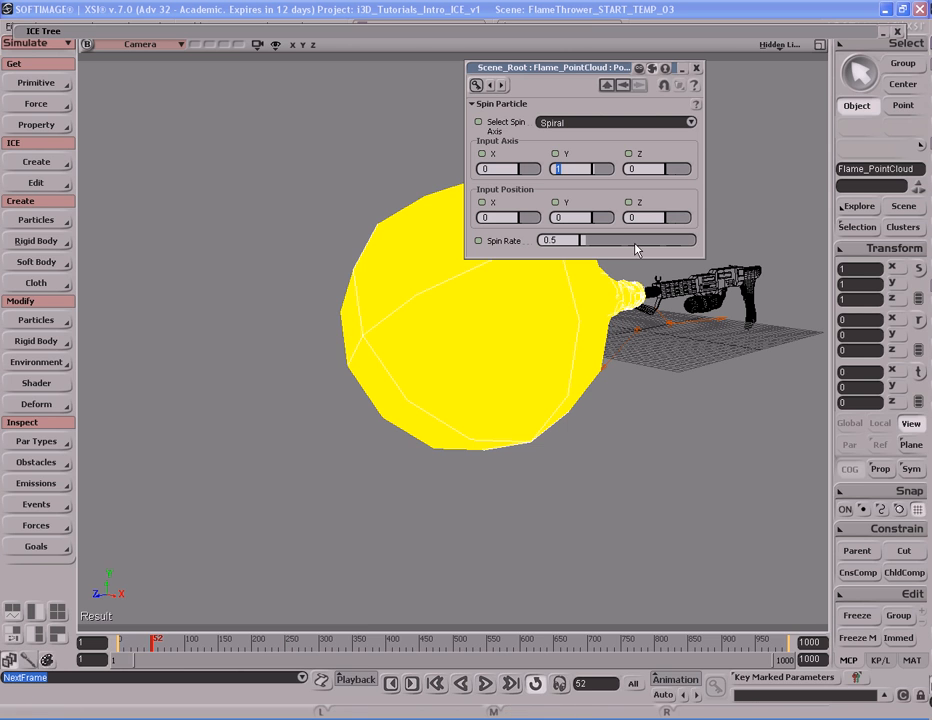
Set the Spin Particle node's Input Axis to X 0.5 and Z 1.
left_click(505, 169)
type("0.5")
left_click(645, 170)
type("1")
key("Return")
Replay the simulation frame by frame from the first frame to examine the spin with the new Input Axis, and close the Spin Particle properties.
key("Home")
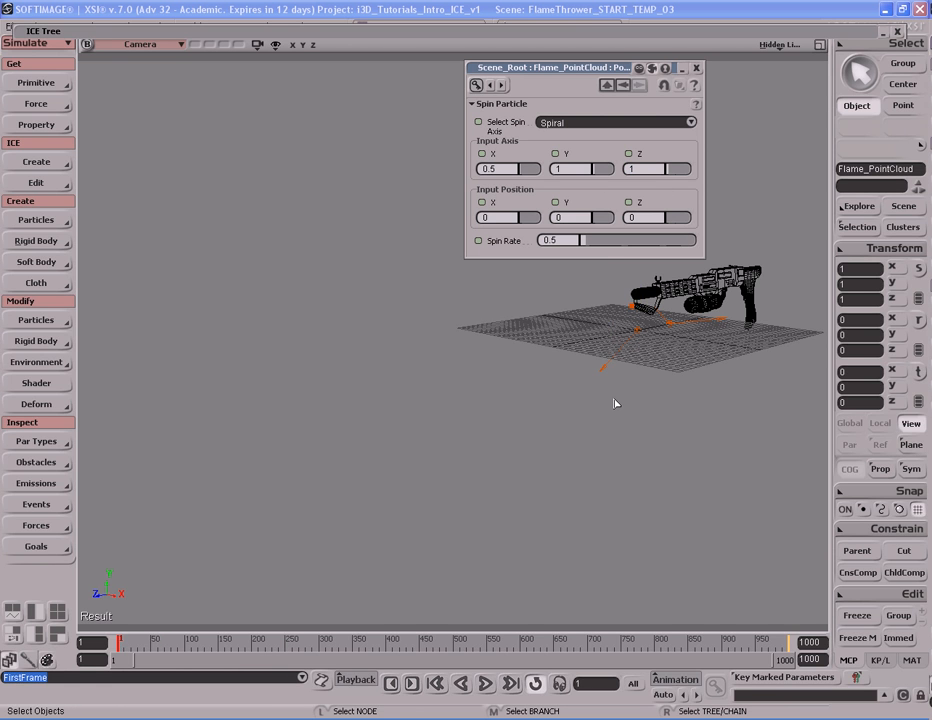
key("period")
key("period")
key("period")
key("period")
key("period")
key("period")
key("period")
key("period")
key("period")
key("period")
key("period")
key("period")
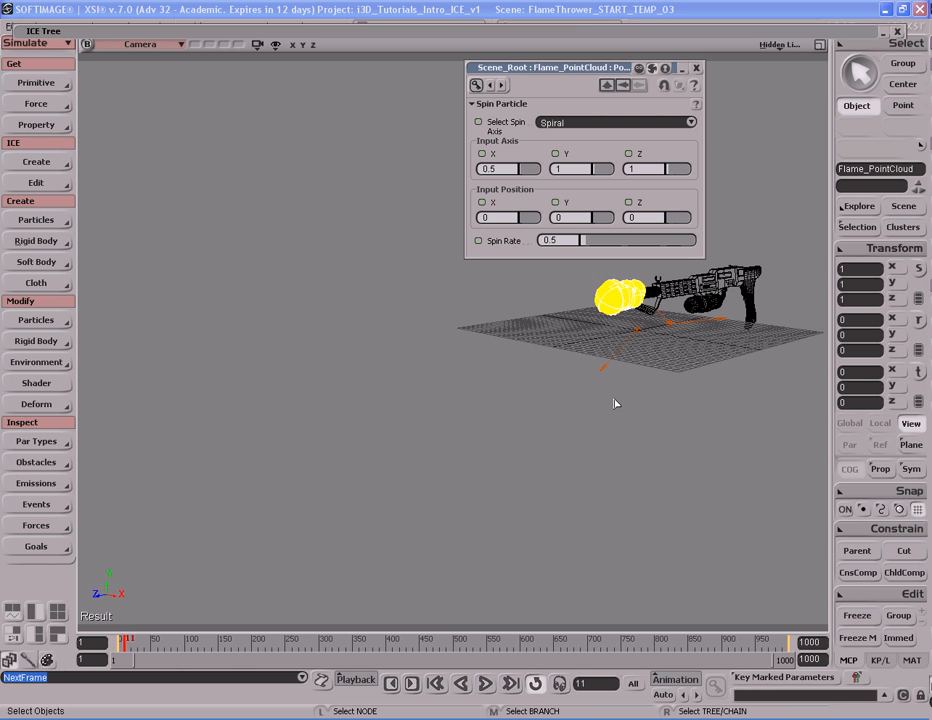
key("period")
key("period")
key("period")
key("period")
key("period")
key("period")
key("period")
key("period")
key("period")
key("period")
key("period")
key("period")
key("period")
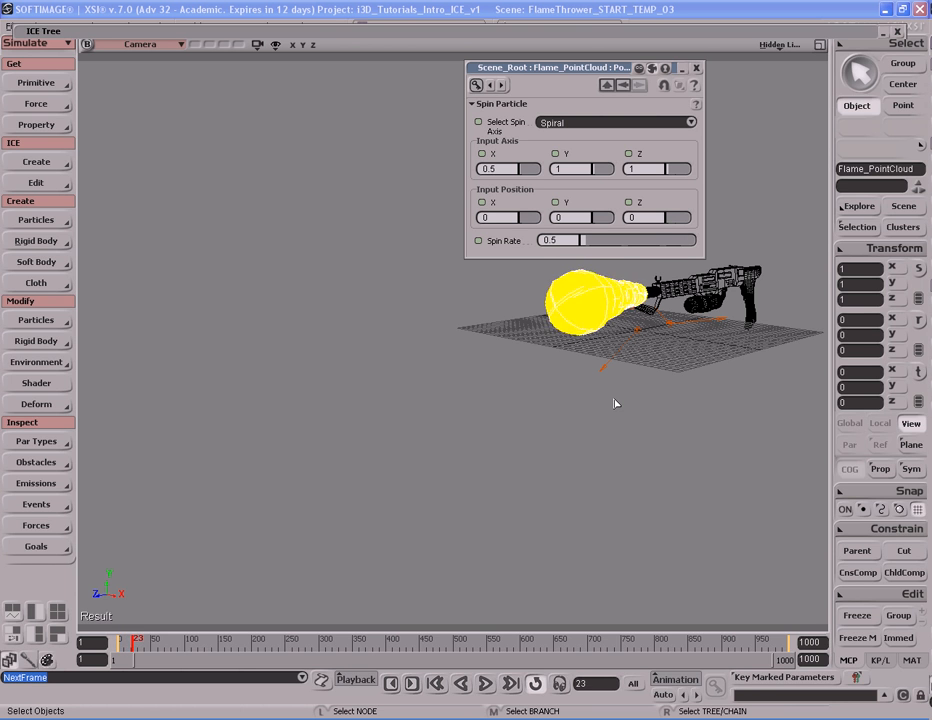
key("period")
key("period")
key("period")
key("period")
key("period")
key("period")
key("period")
key("period")
key("period")
key("period")
key("period")
key("period")
key("period")
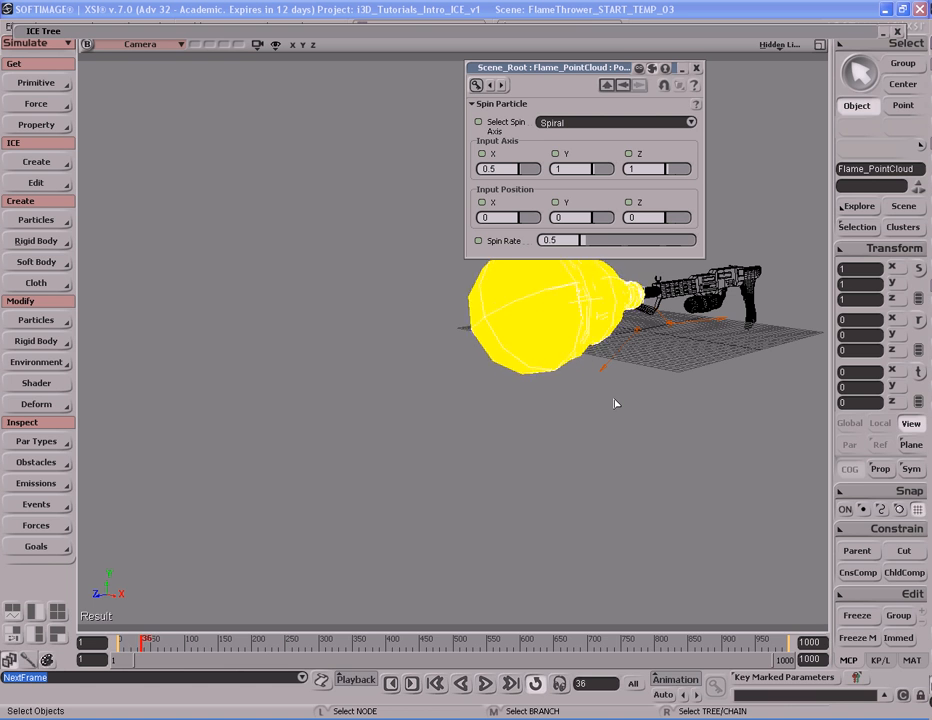
key("period")
key("period")
key("period")
key("period")
key("period")
key("period")
key("period")
key("period")
key("period")
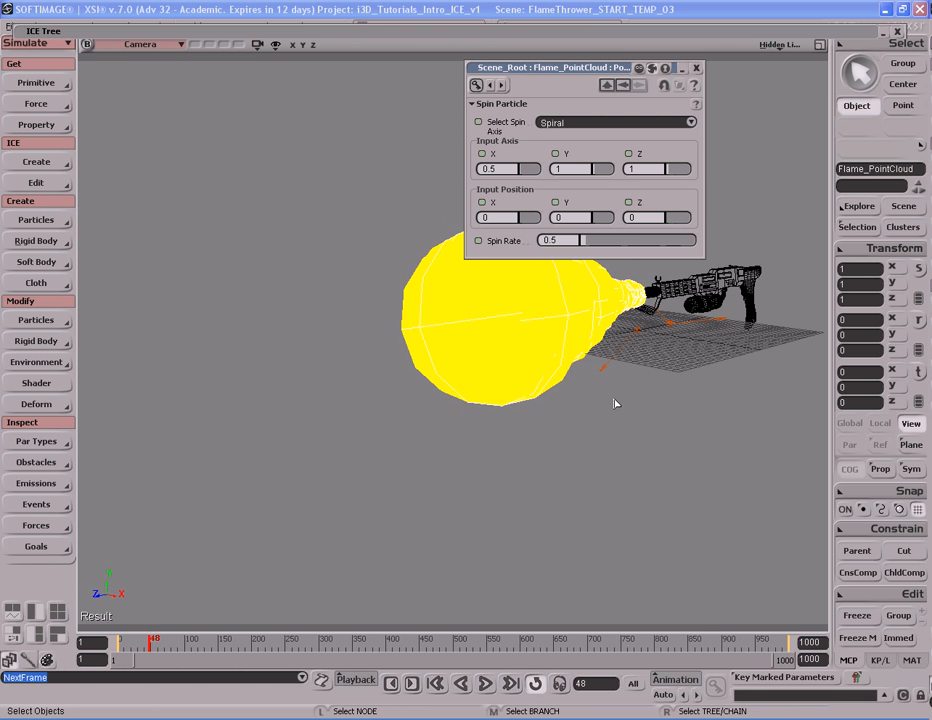
key("period")
key("period")
key("period")
key("period")
key("period")
key("period")
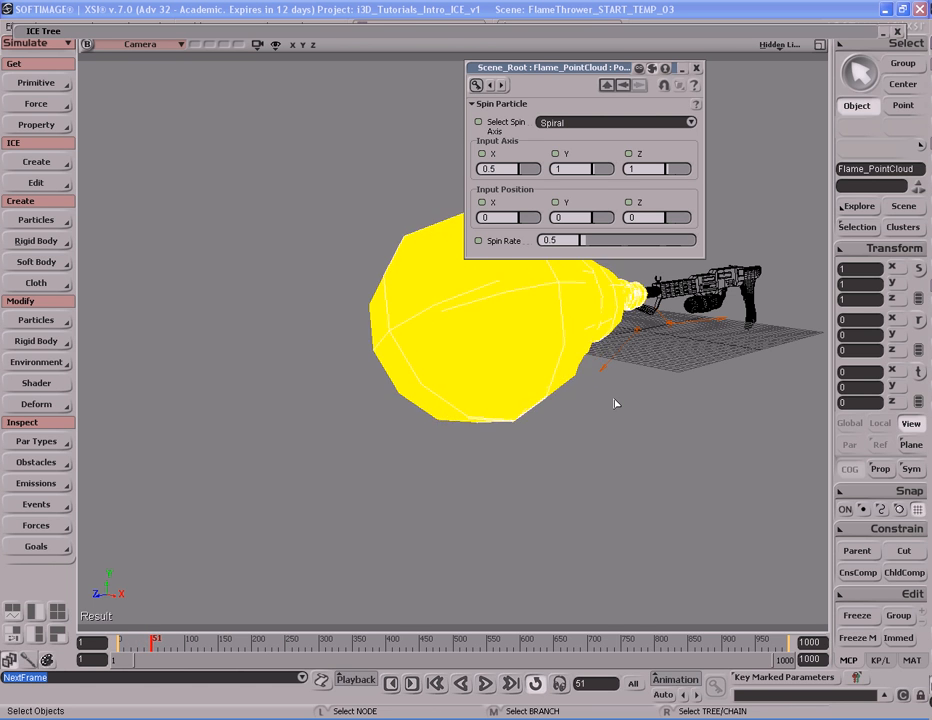
key("period")
key("period")
key("period")
key("period")
key("period")
key("period")
key("period")
key("period")
key("period")
key("period")
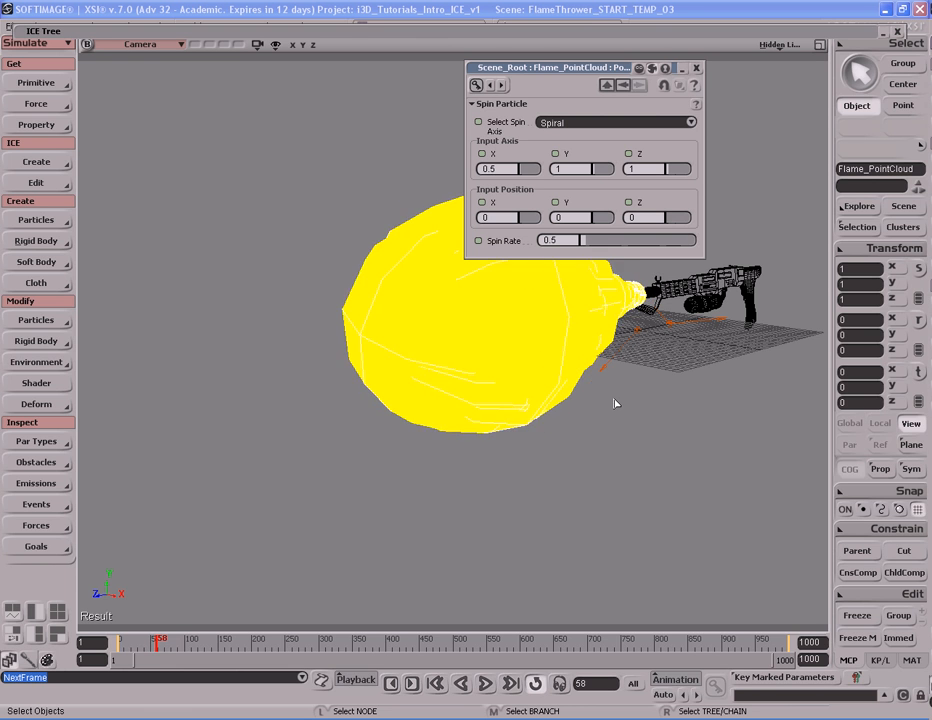
key("period")
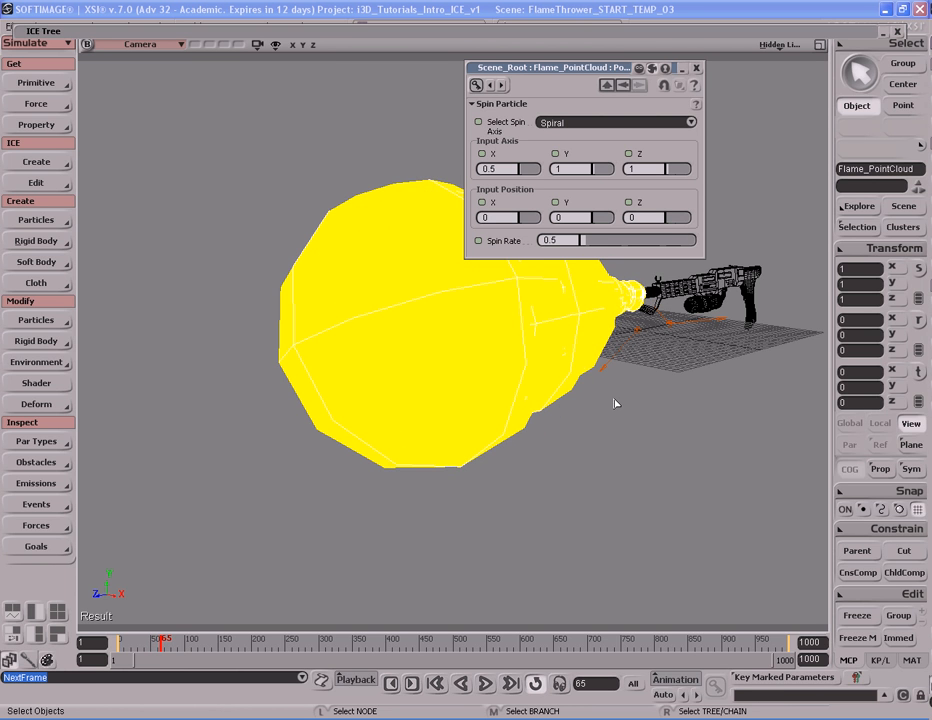
left_click(695, 70)
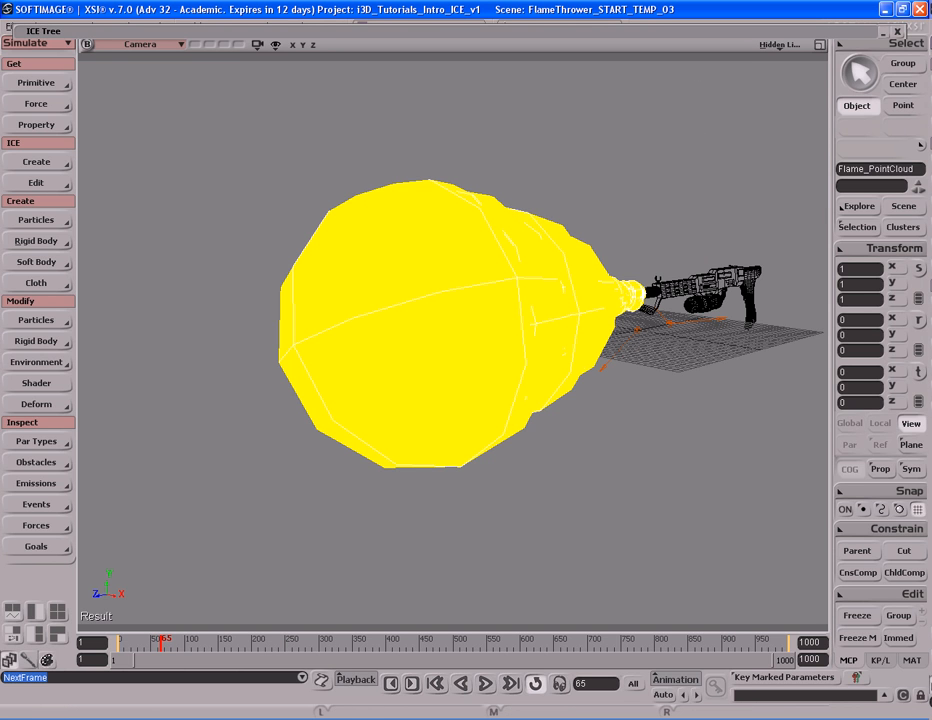